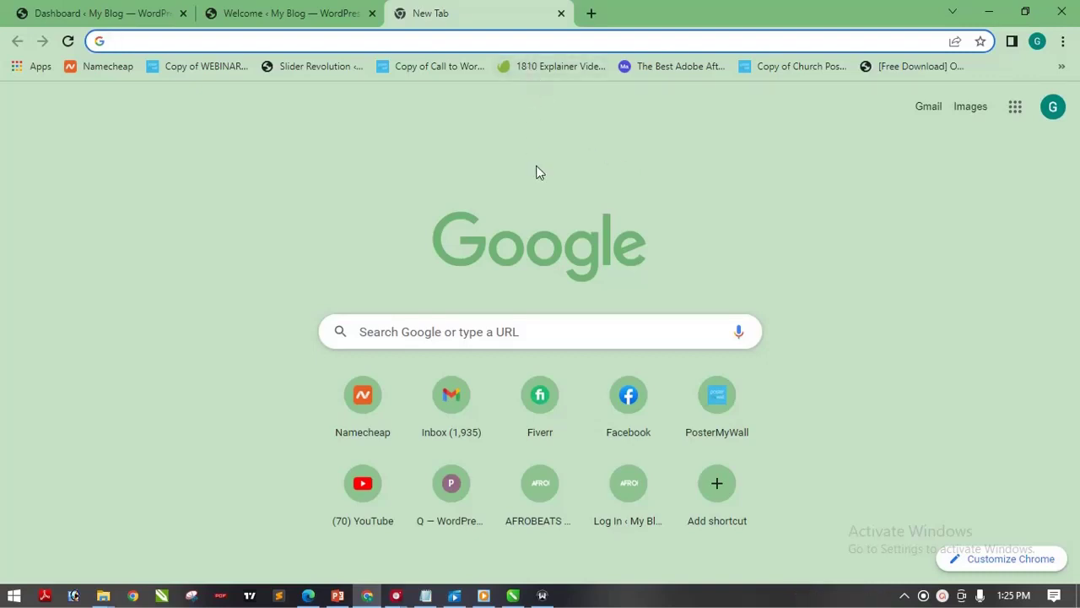
- Load namecheap.com in the empty browser tab
left_click(523, 40)
type("n")
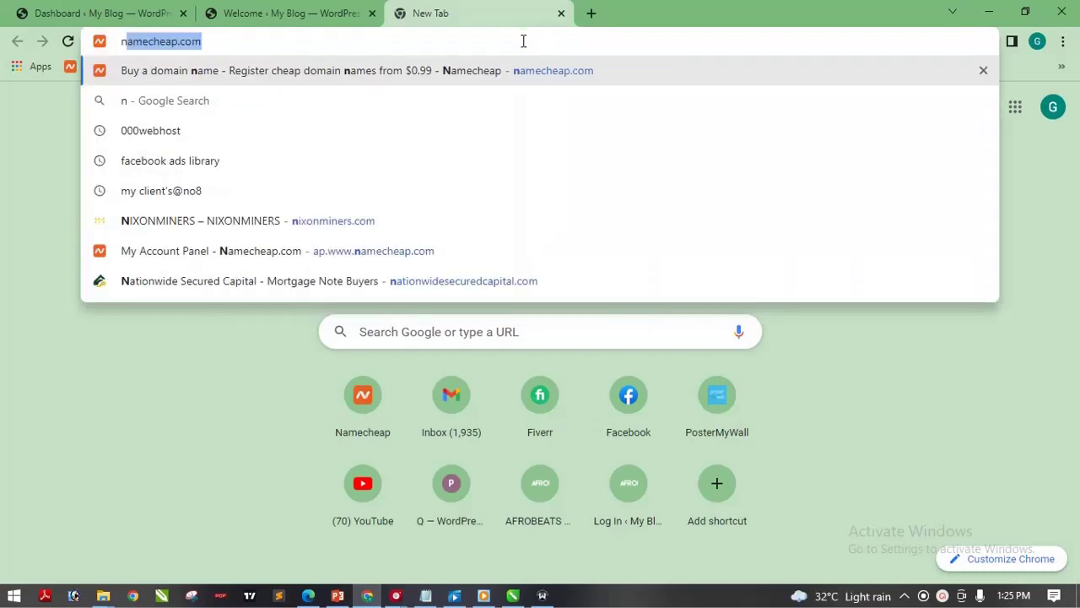
key("Return")
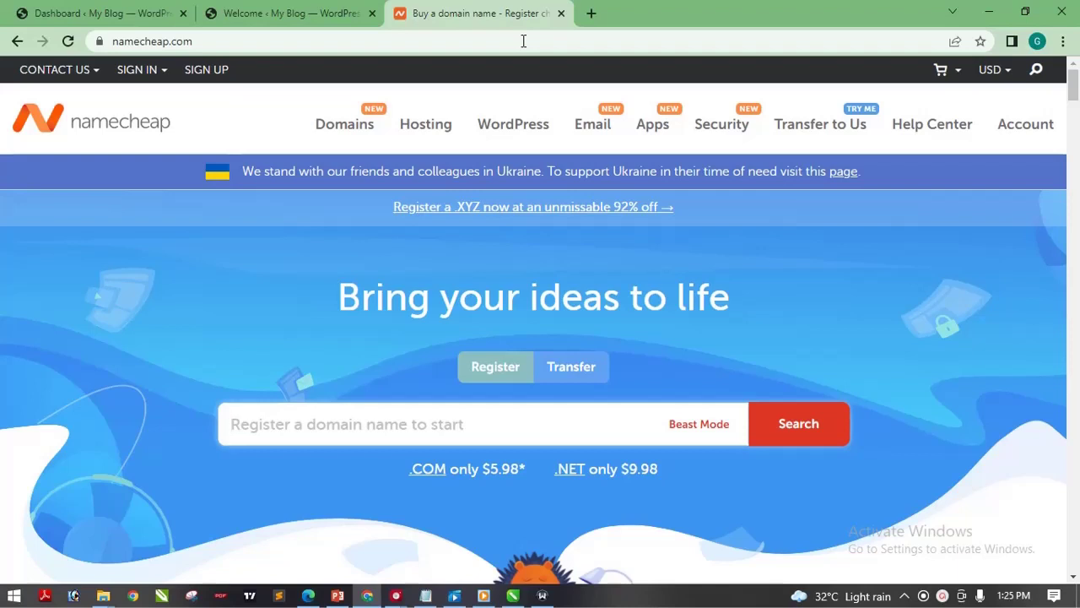
- Load bluehost.com in a new browser tab, keeping the Namecheap page open
left_click(591, 12)
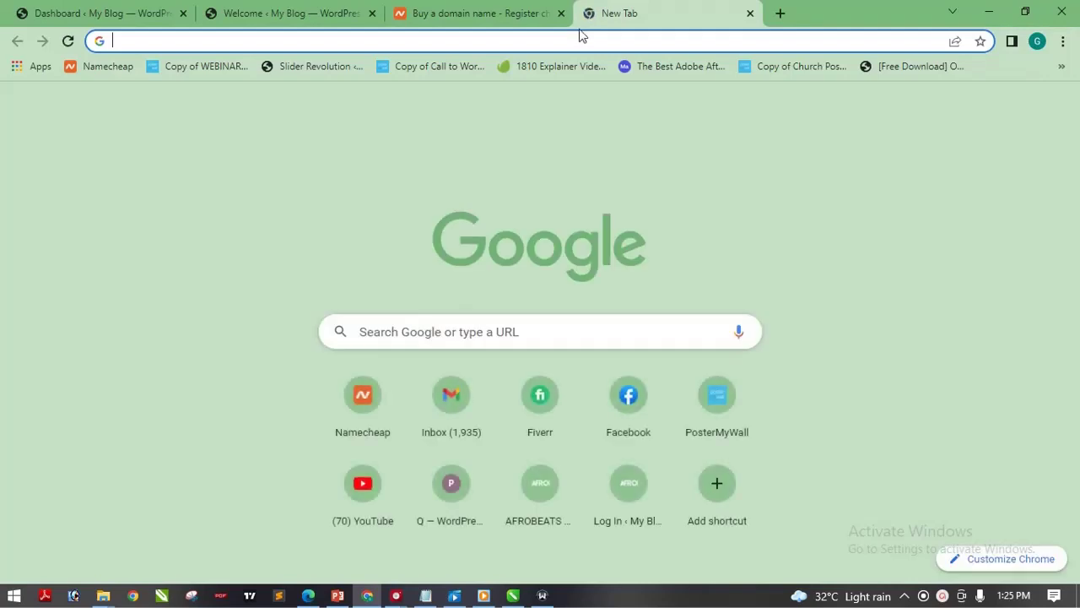
left_click(577, 41)
type("blue")
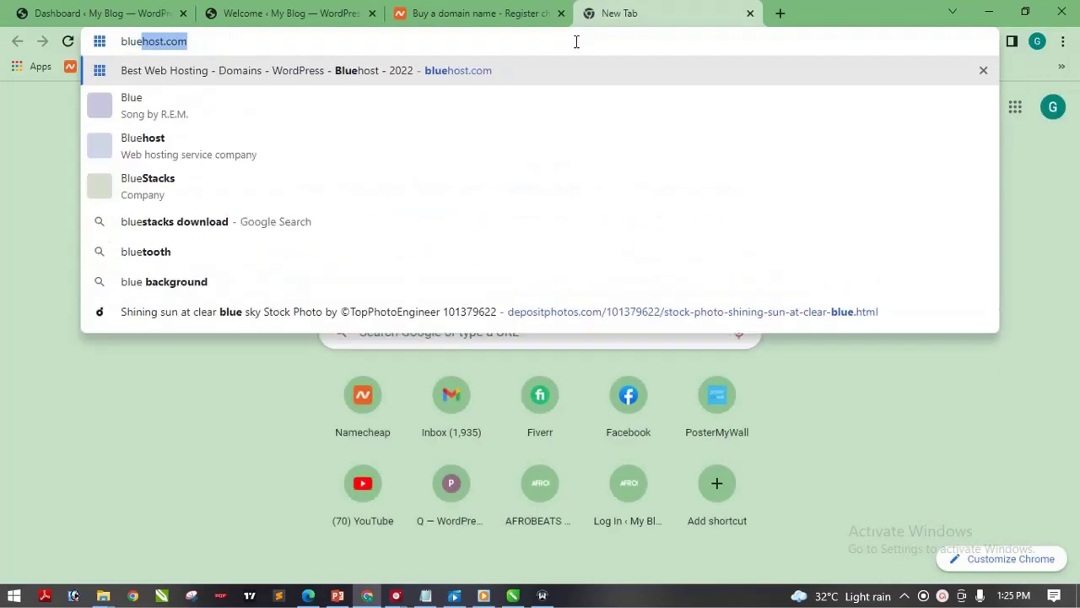
key("Return")
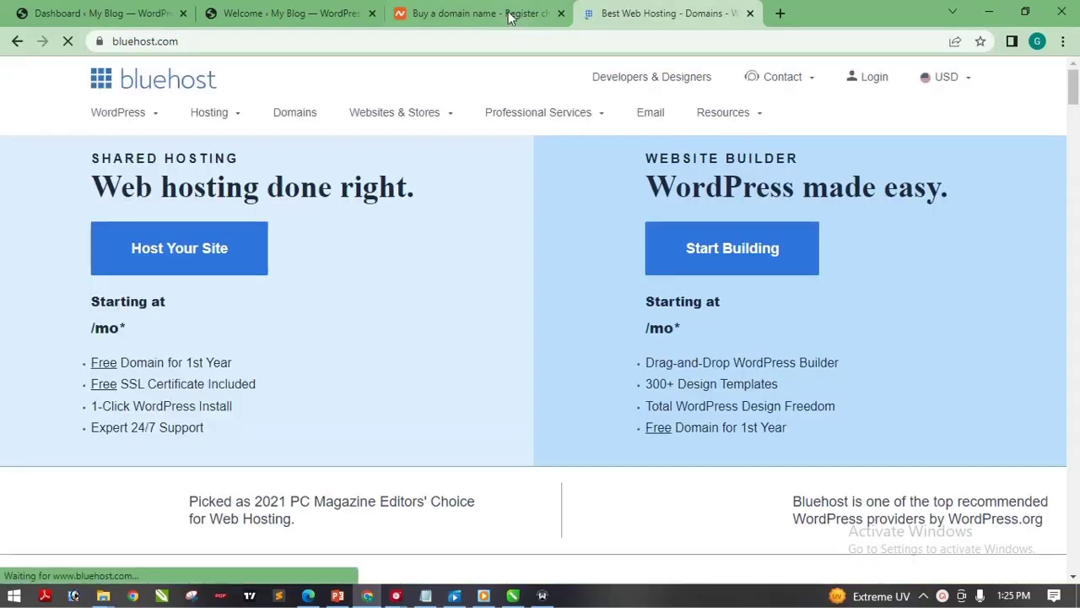
left_click(509, 12)
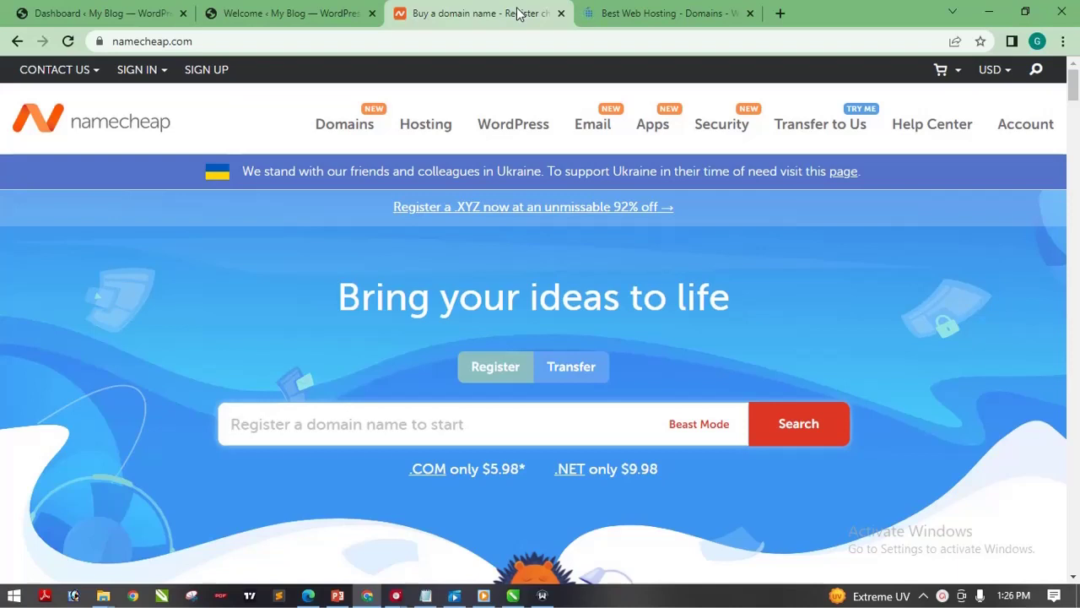
left_click(680, 15)
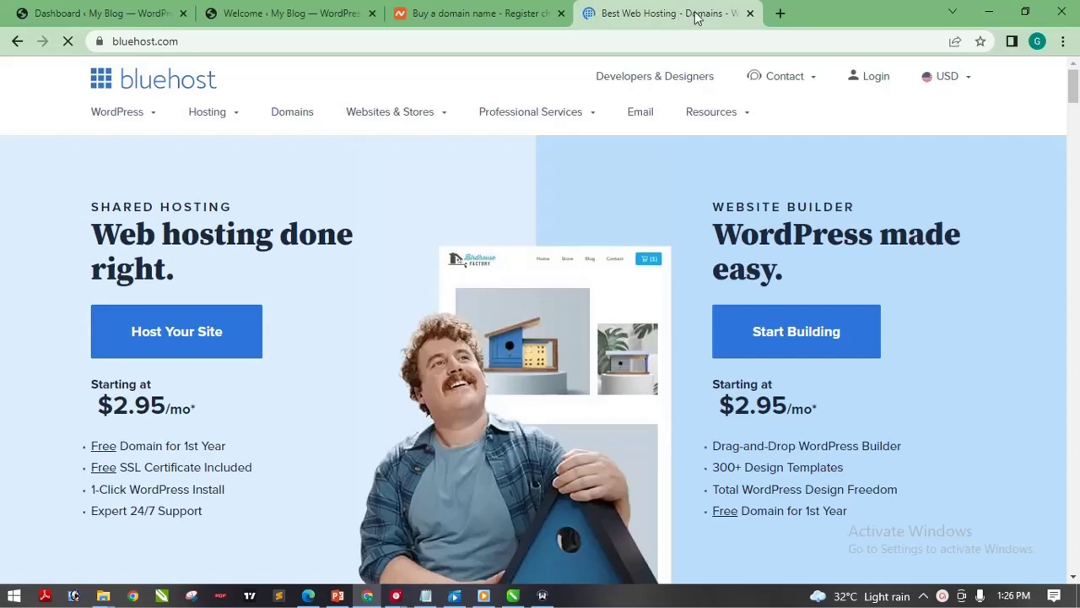
- Load godaddy.com in another new browser tab
left_click(778, 14)
left_click(759, 40)
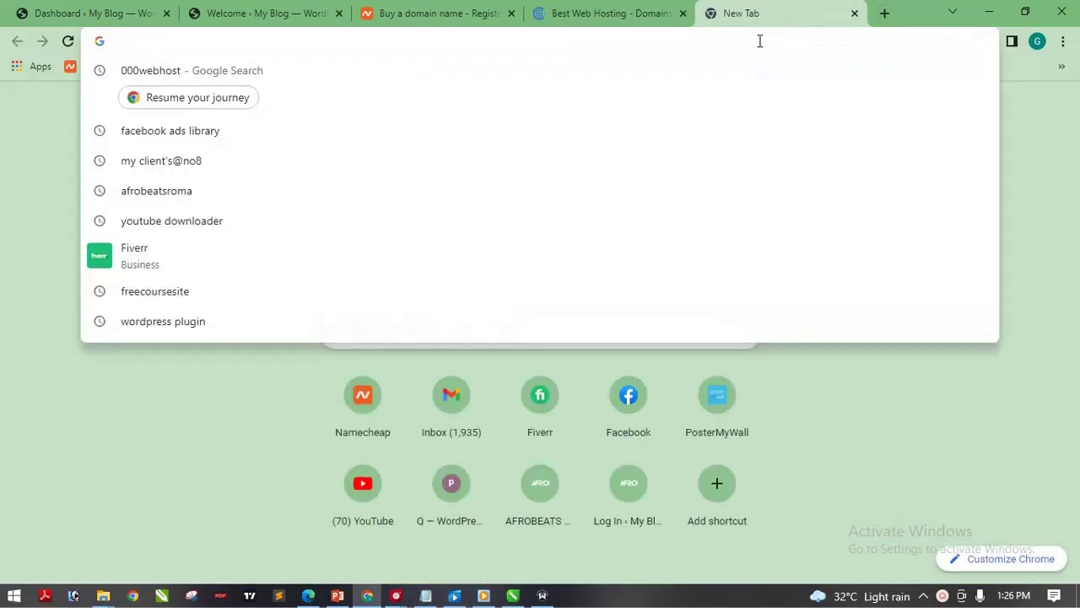
type("go")
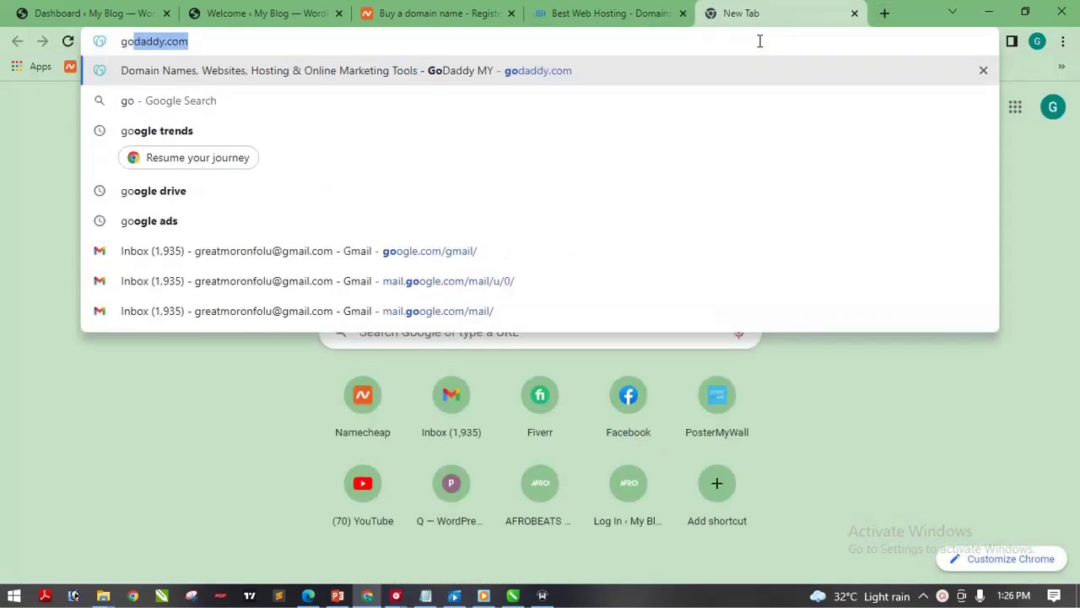
key("Return")
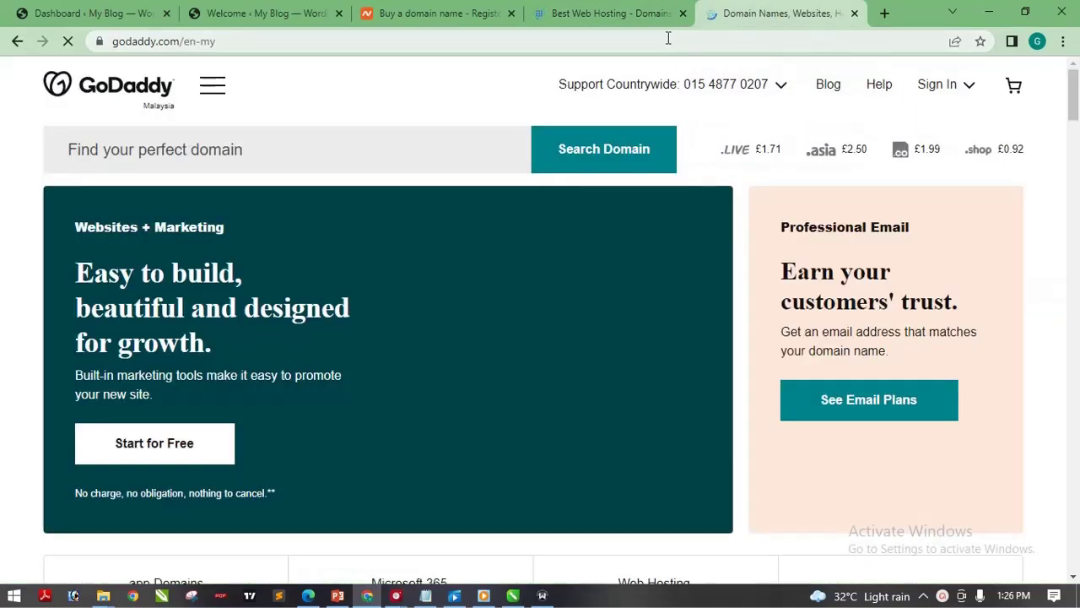
- Compare the open Namecheap, GoDaddy and Bluehost home pages, finishing on Namecheap
left_click(426, 15)
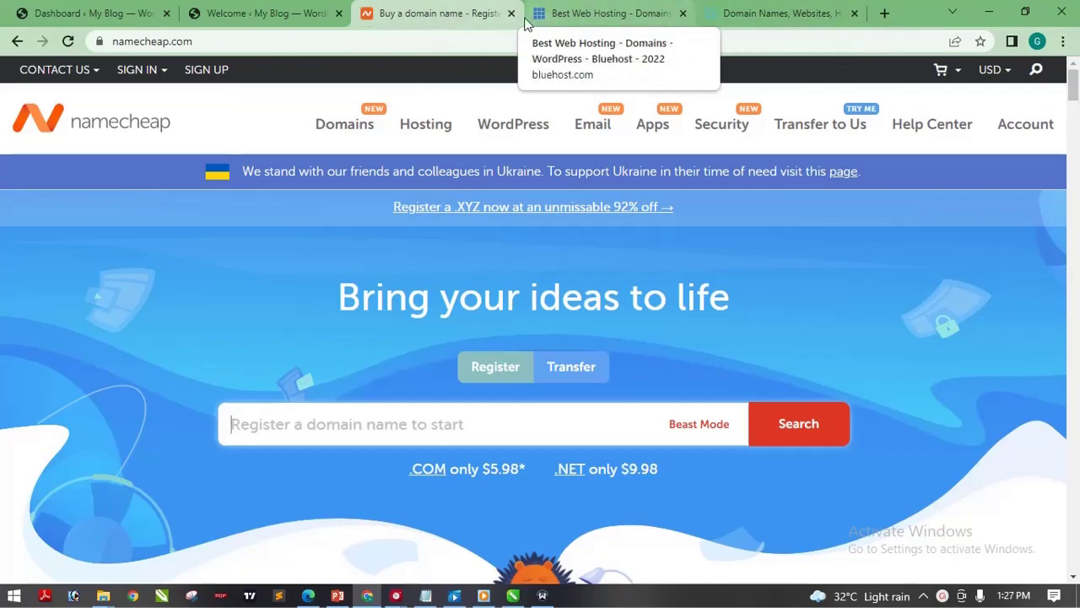
left_click(756, 13)
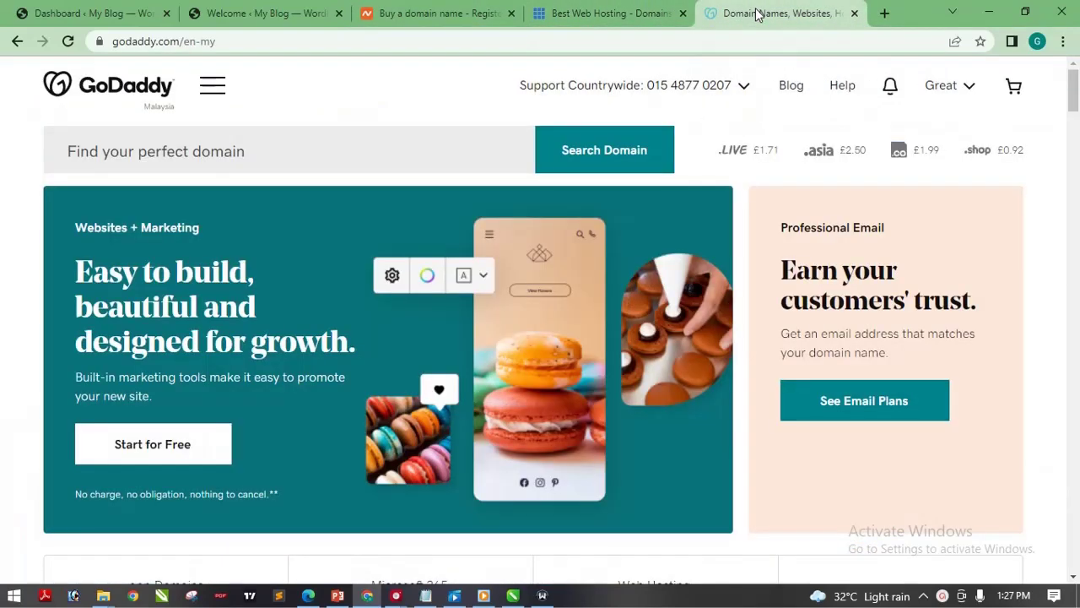
left_click(615, 15)
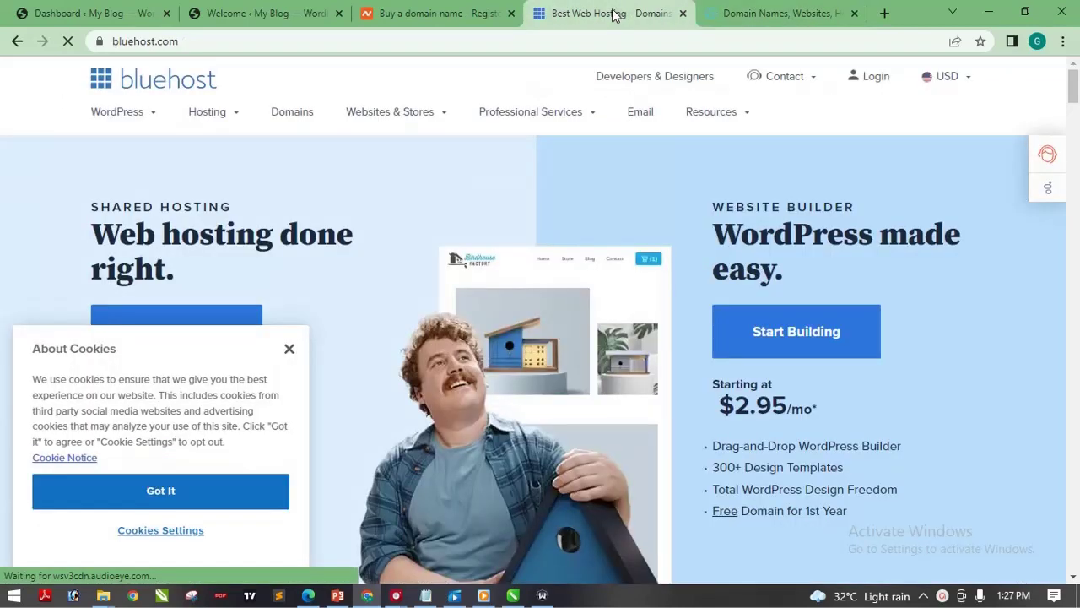
left_click(749, 10)
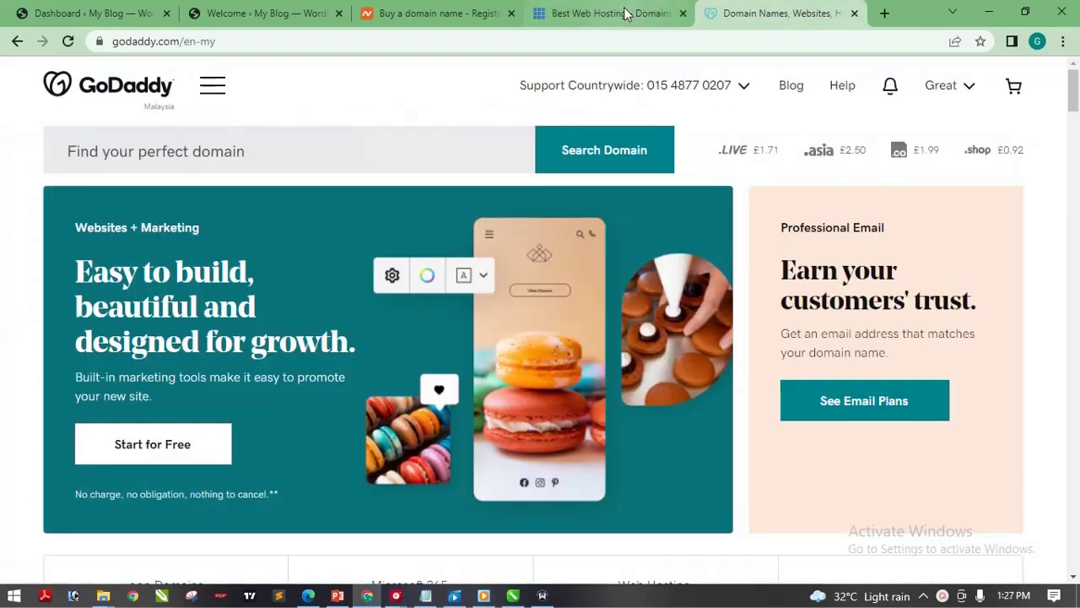
left_click(626, 13)
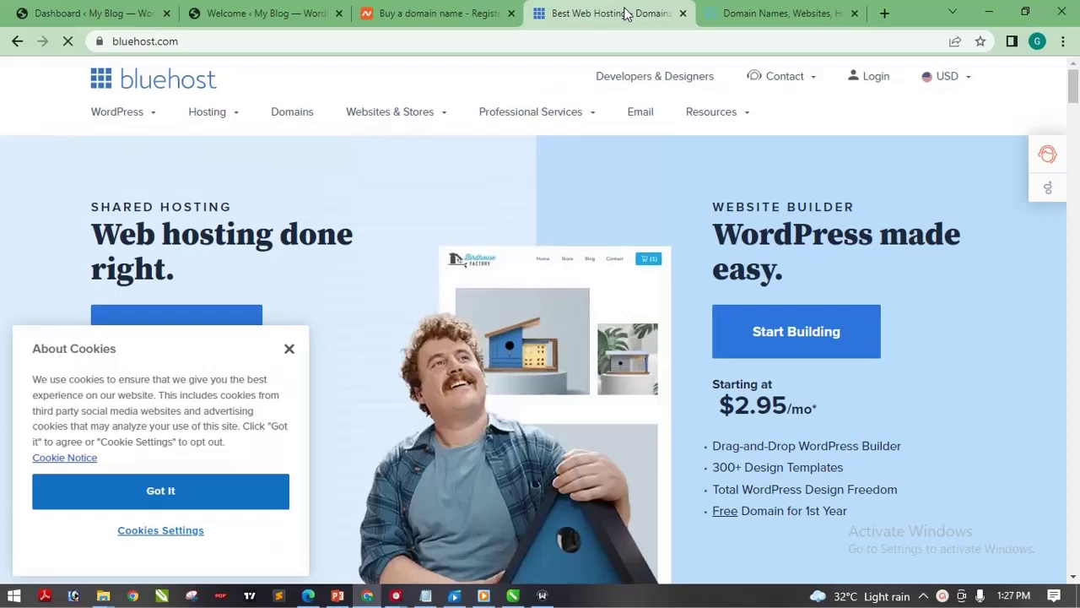
left_click(751, 14)
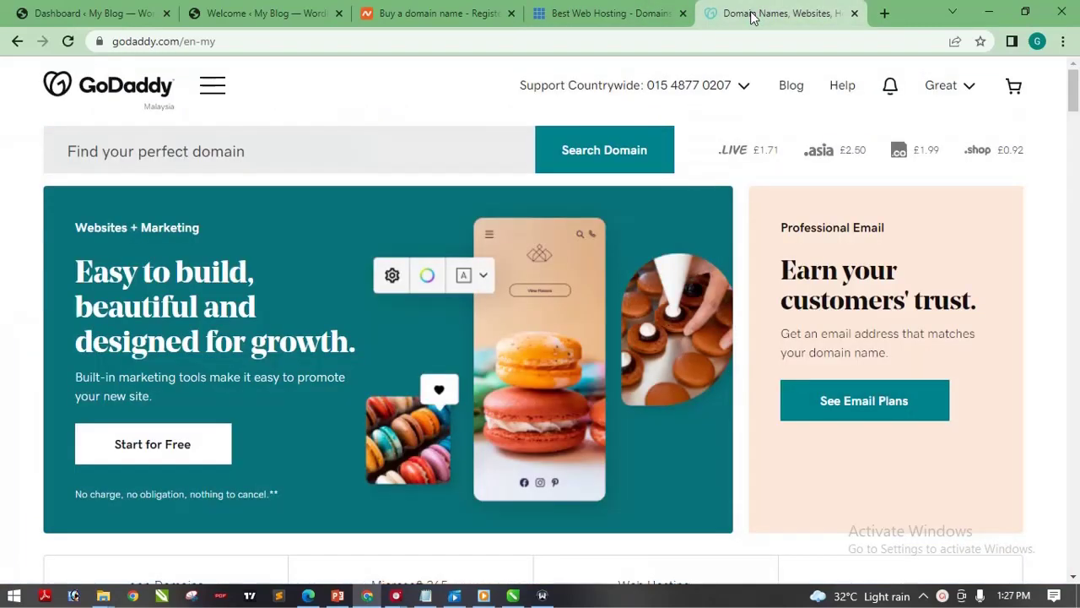
left_click(626, 13)
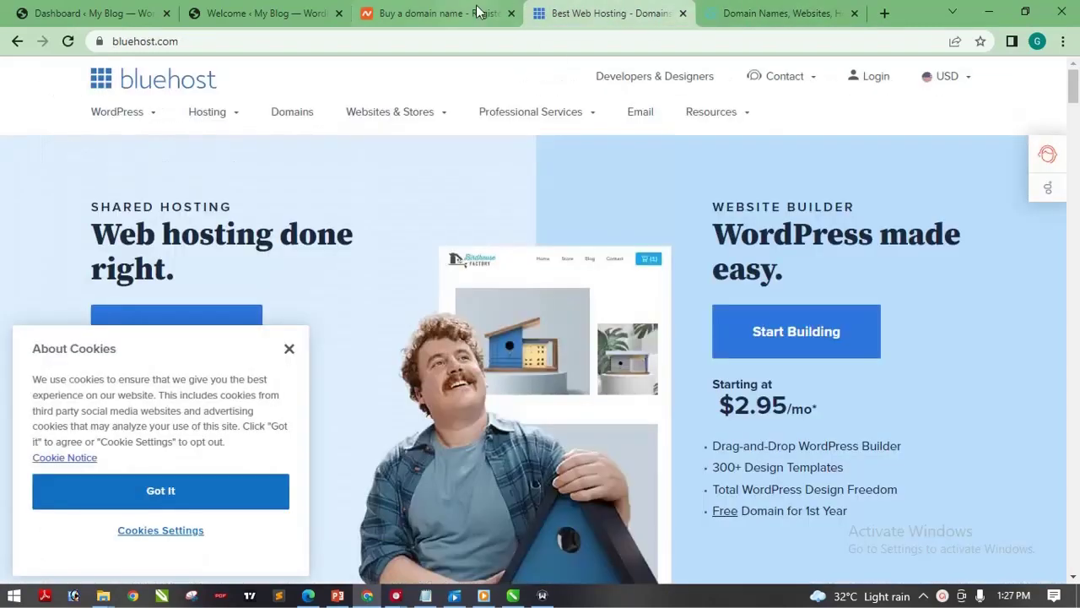
left_click(454, 11)
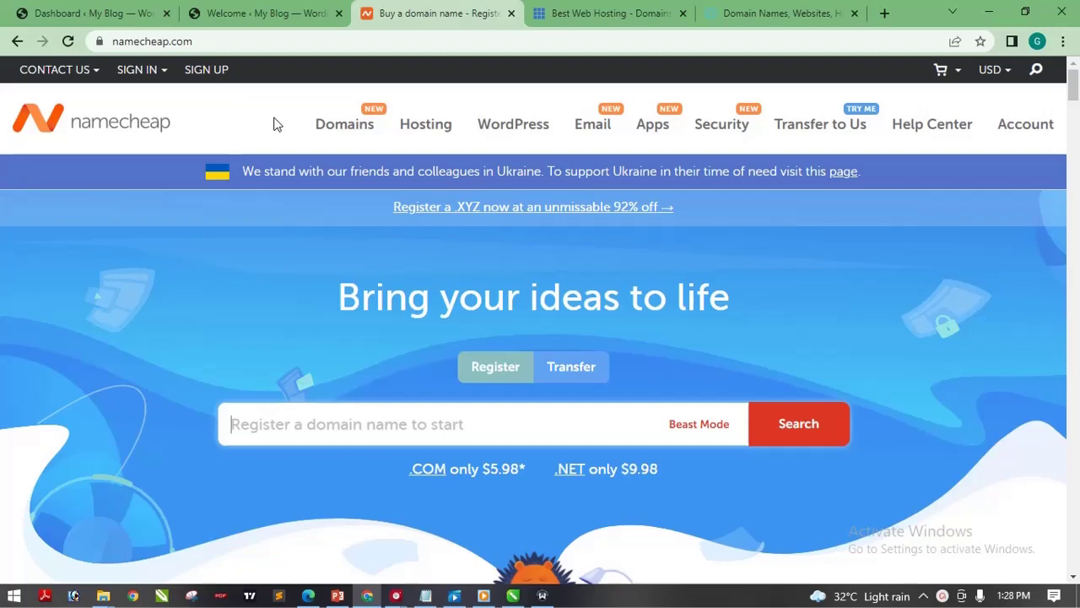
left_click(240, 42)
left_click(159, 42)
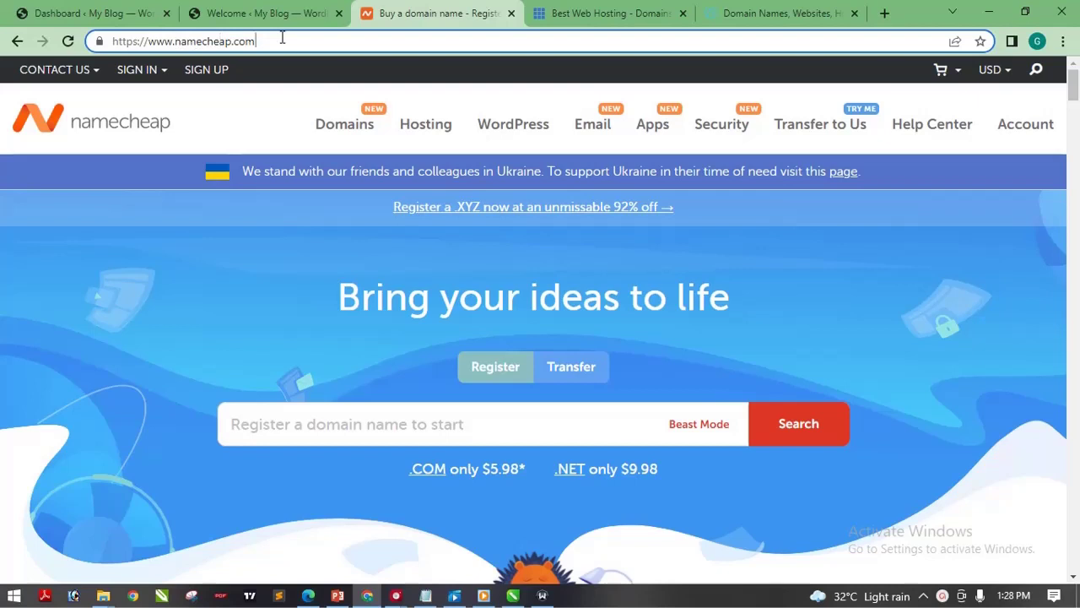
left_click_drag(260, 40, 294, 37)
left_click(77, 251)
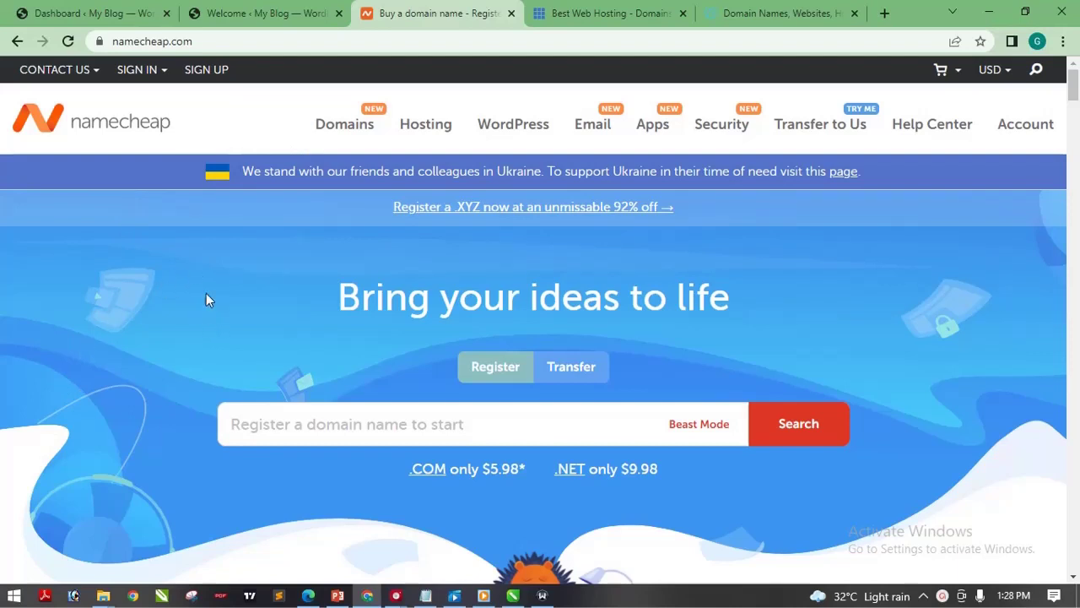
- Open Namecheap's Domain Name Search page
mouse_move(331, 131)
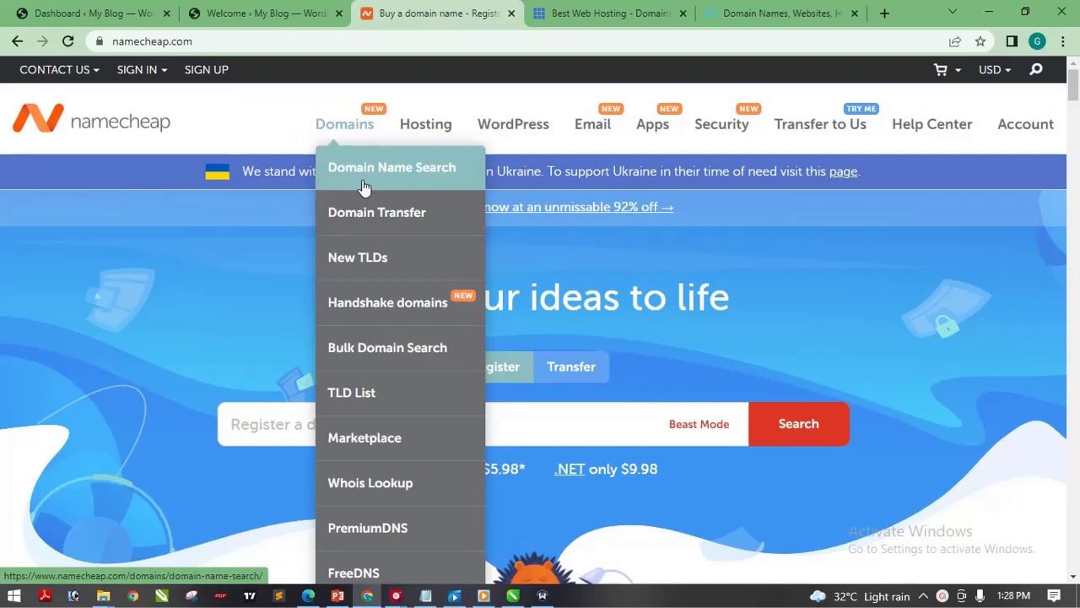
left_click(430, 171)
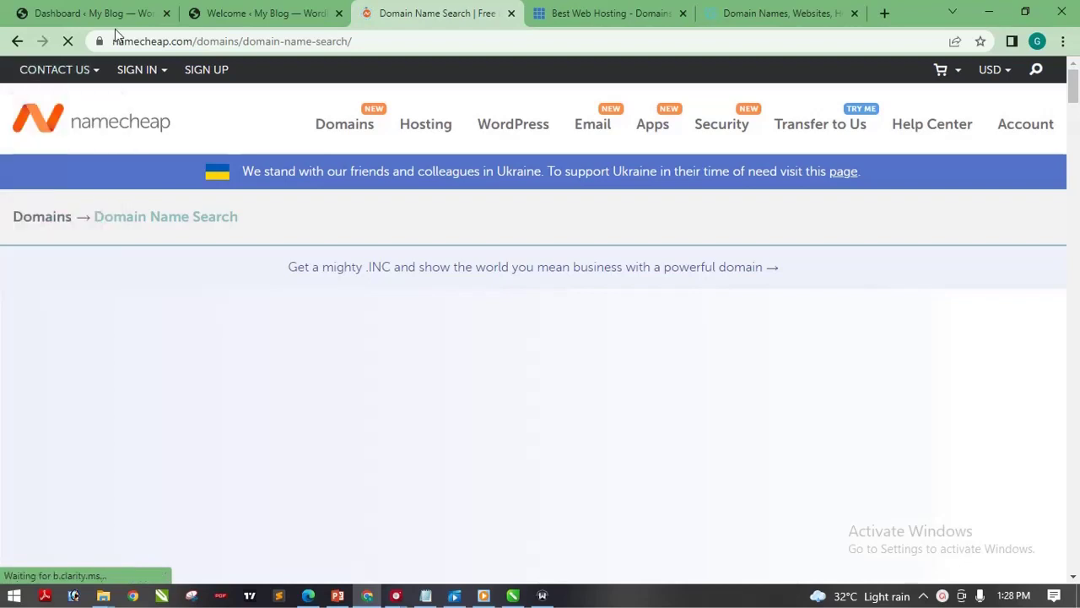
left_click(18, 44)
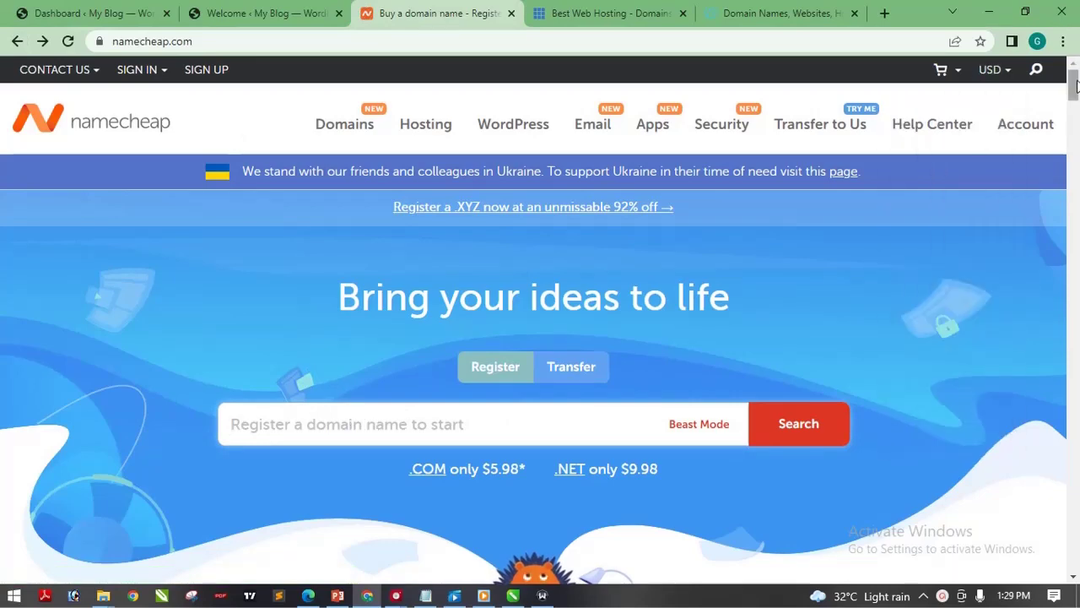
left_click_drag(1074, 84, 1071, 45)
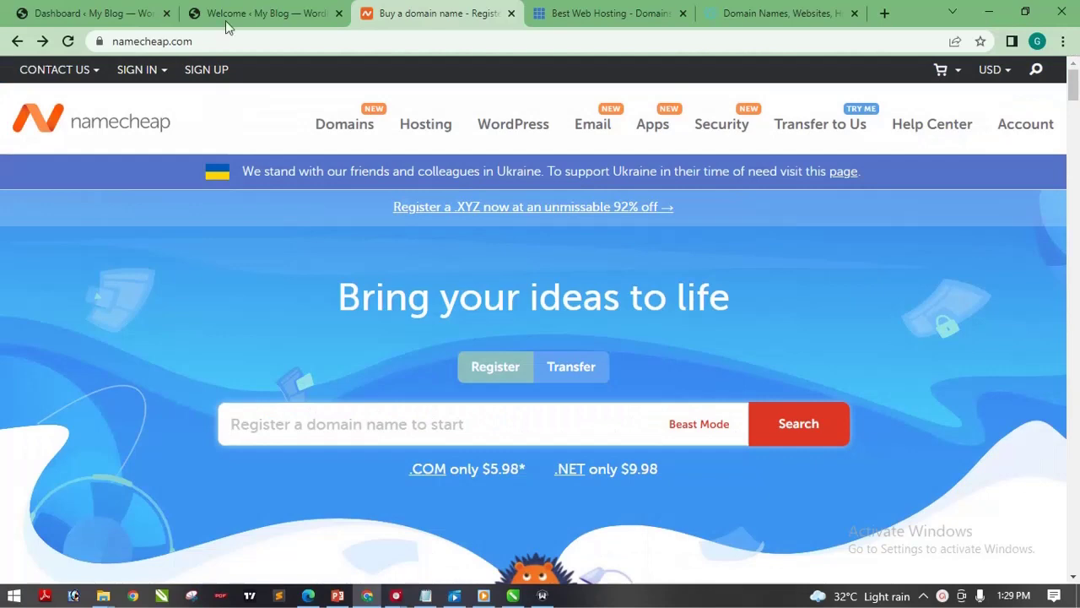
left_click(44, 41)
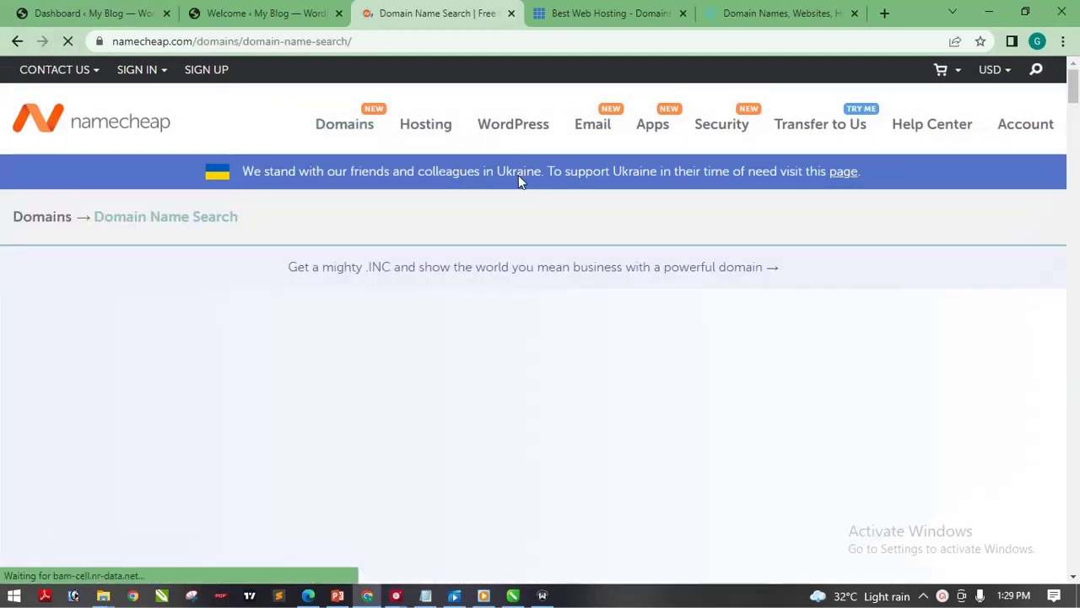
mouse_move(1075, 91)
left_mouse_down()
mouse_move(1075, 121)
mouse_move(1075, 76)
left_mouse_up()
left_click(137, 69)
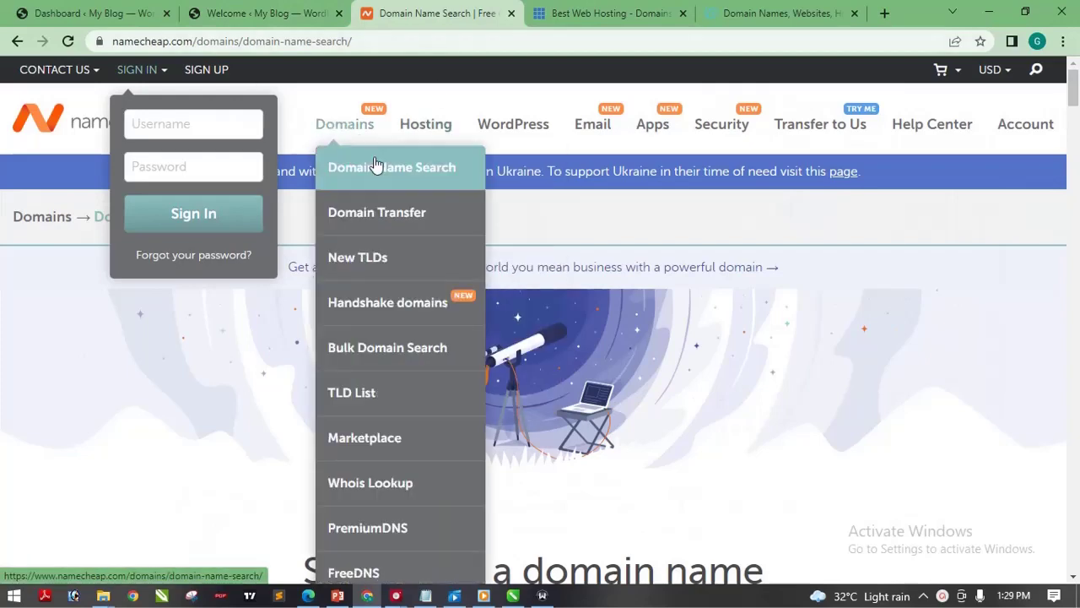
- Search Namecheap for the domain name facebook.com and look through the suggested results
left_click_drag(1074, 95, 1074, 130)
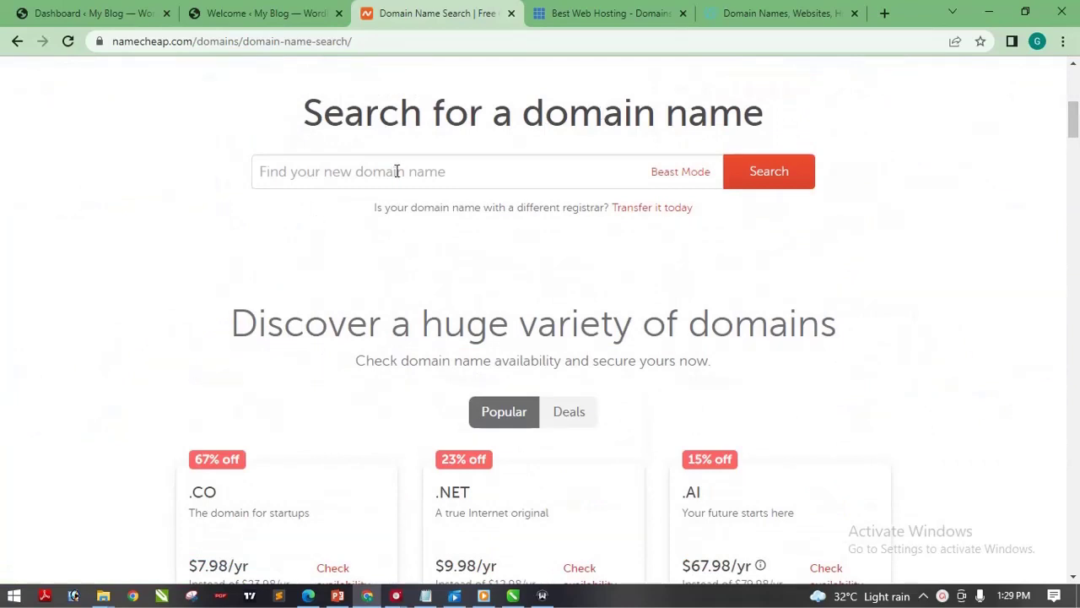
left_click(399, 172)
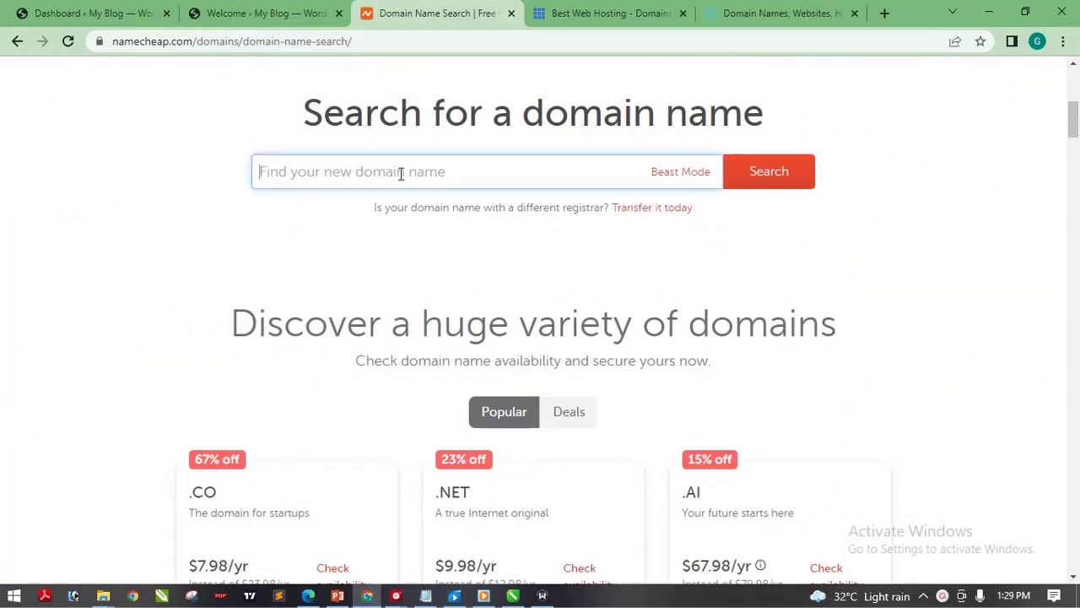
type("facebook")
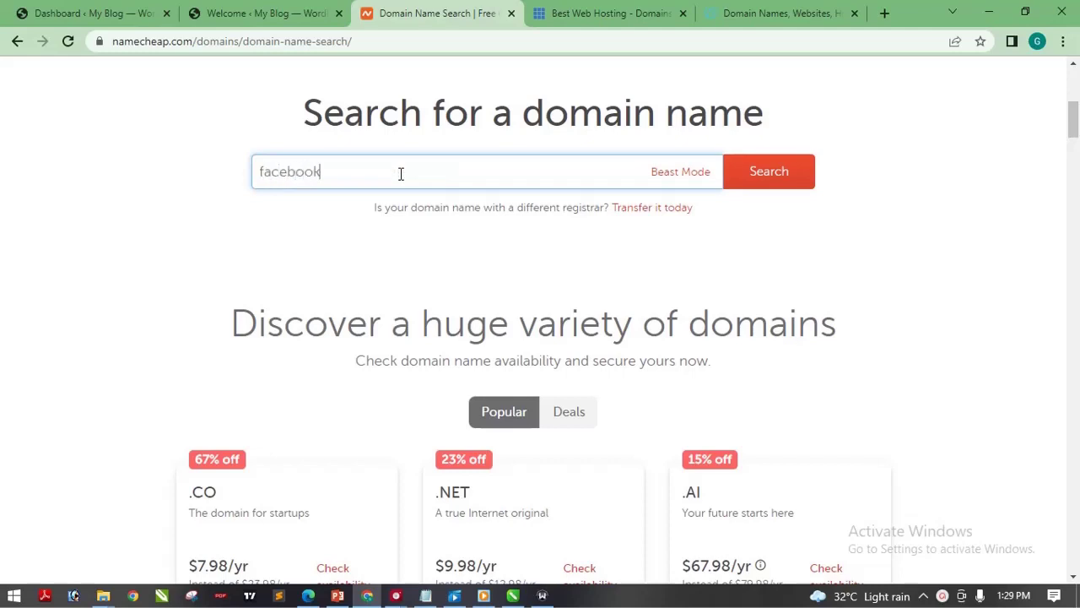
type(".com")
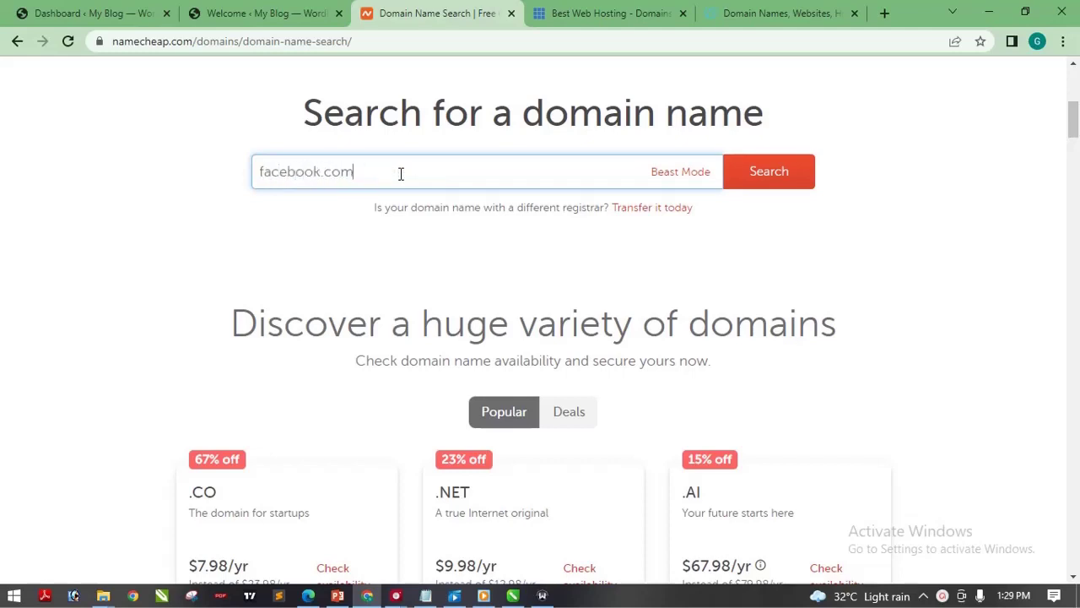
left_click(770, 191)
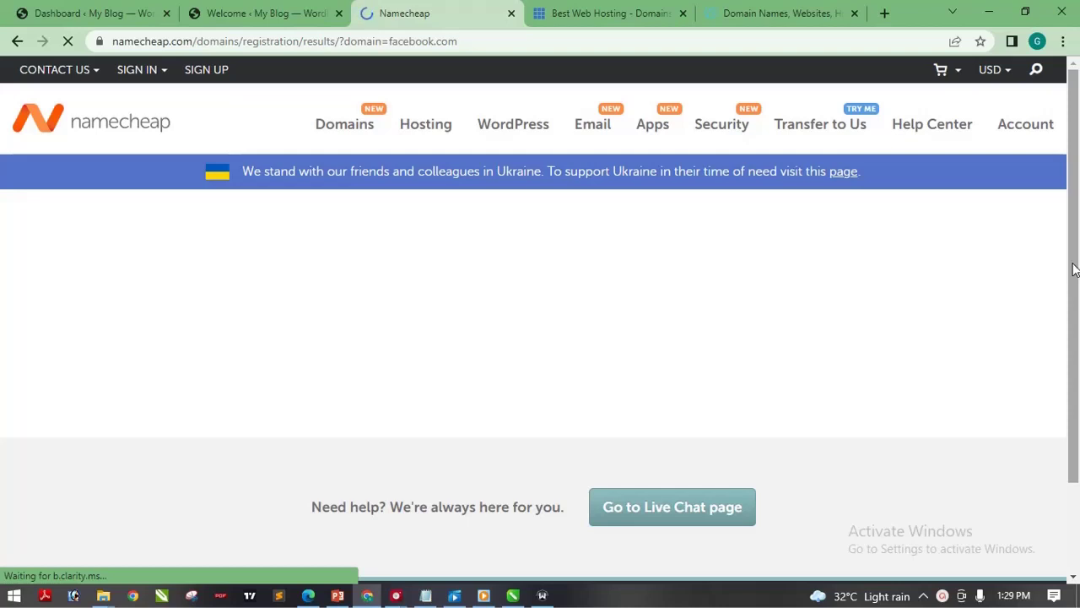
scroll(1075, 274, "down", 2)
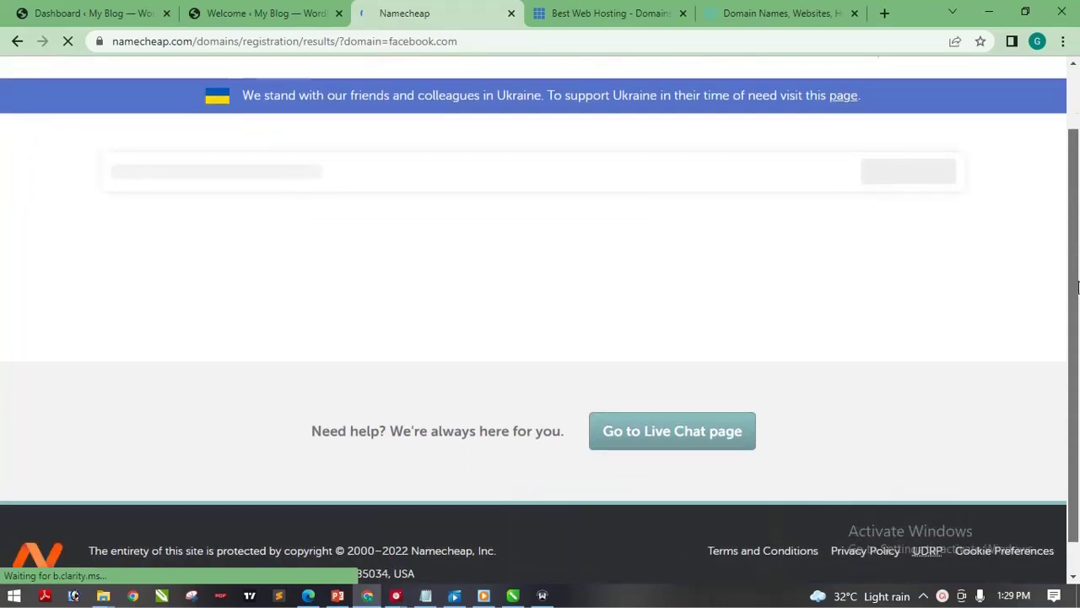
left_click_drag(1077, 287, 1075, 271)
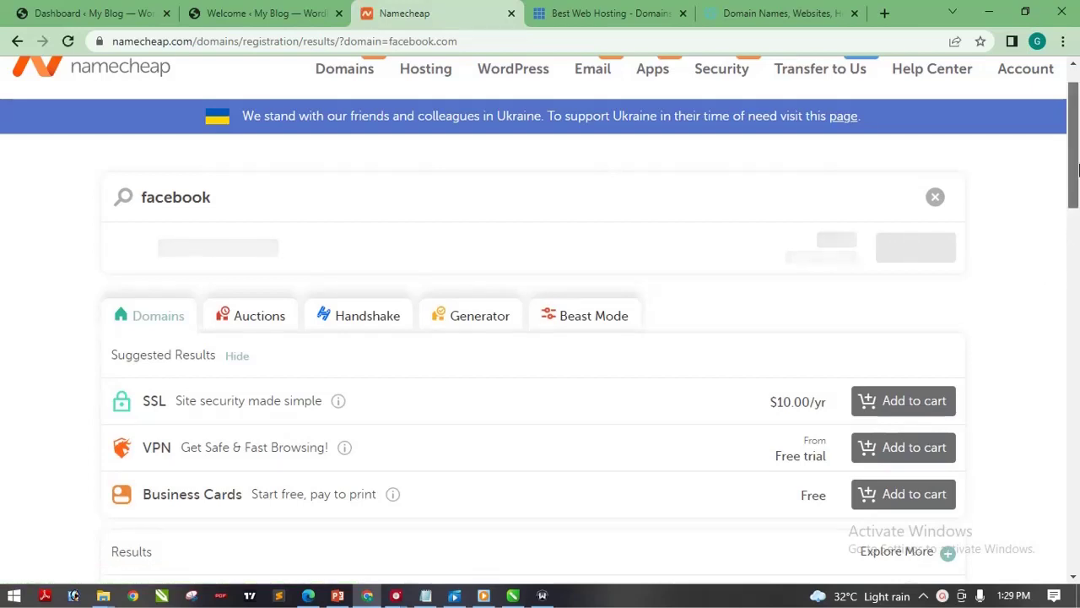
left_click_drag(1077, 171, 1077, 175)
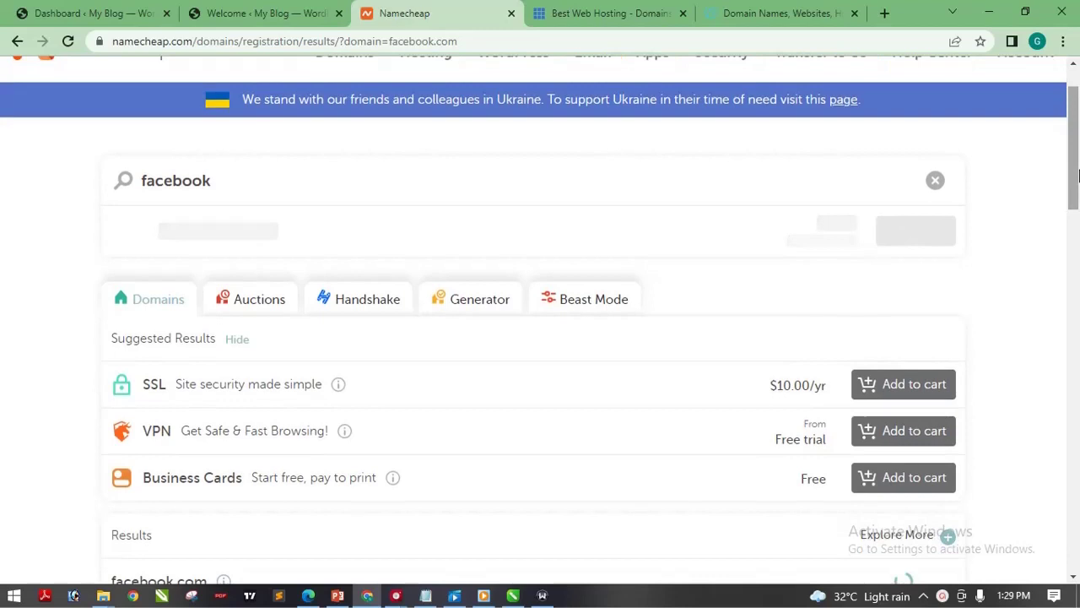
left_click(961, 596)
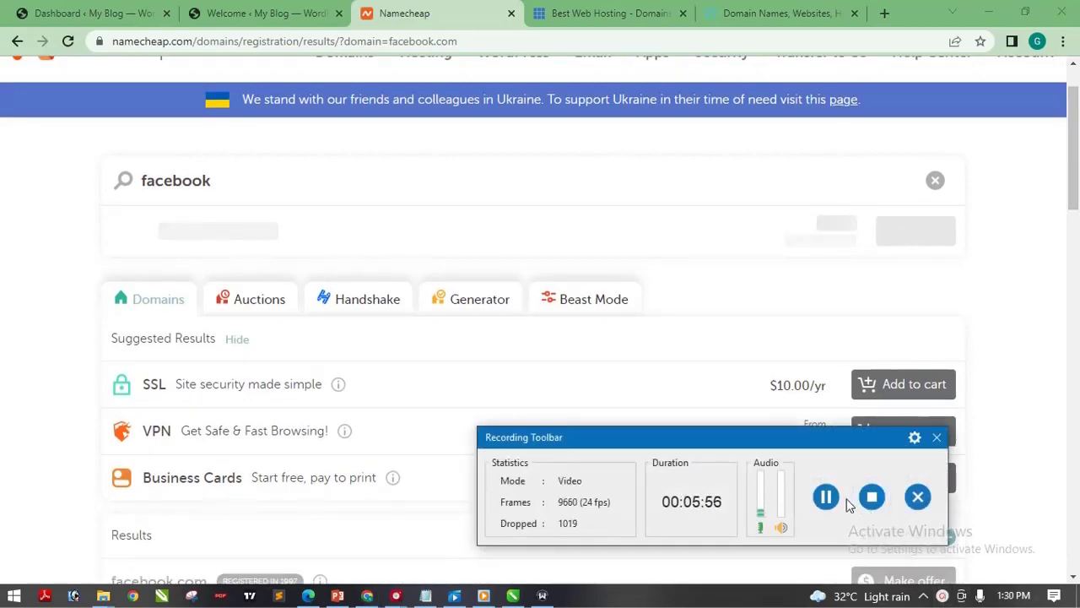
- Check the availability status of facebook.com and the details of the premium domain suggestion offered in its place
left_click(942, 597)
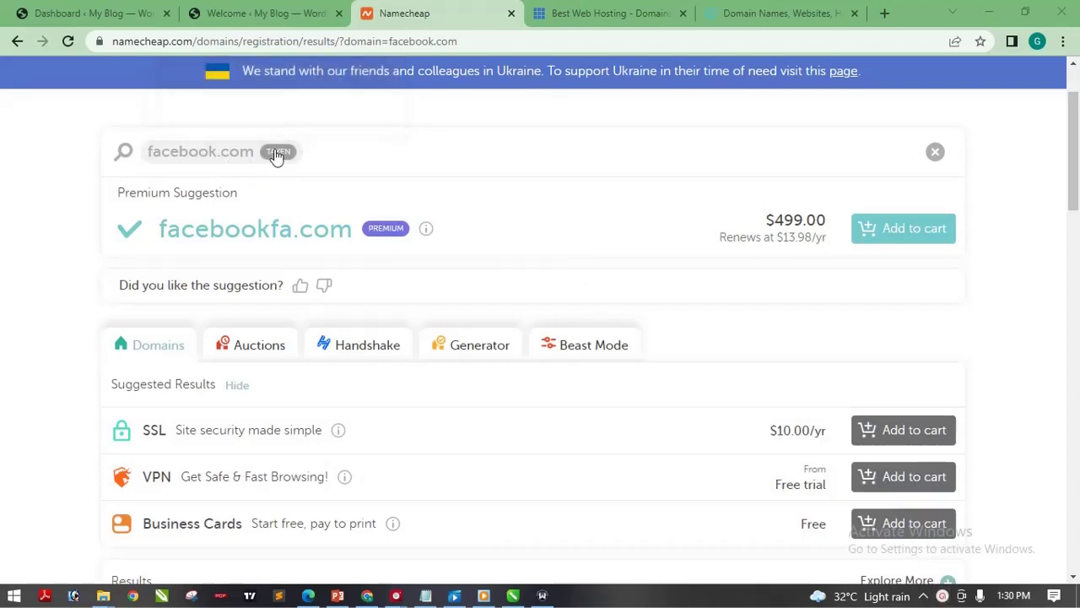
mouse_move(282, 159)
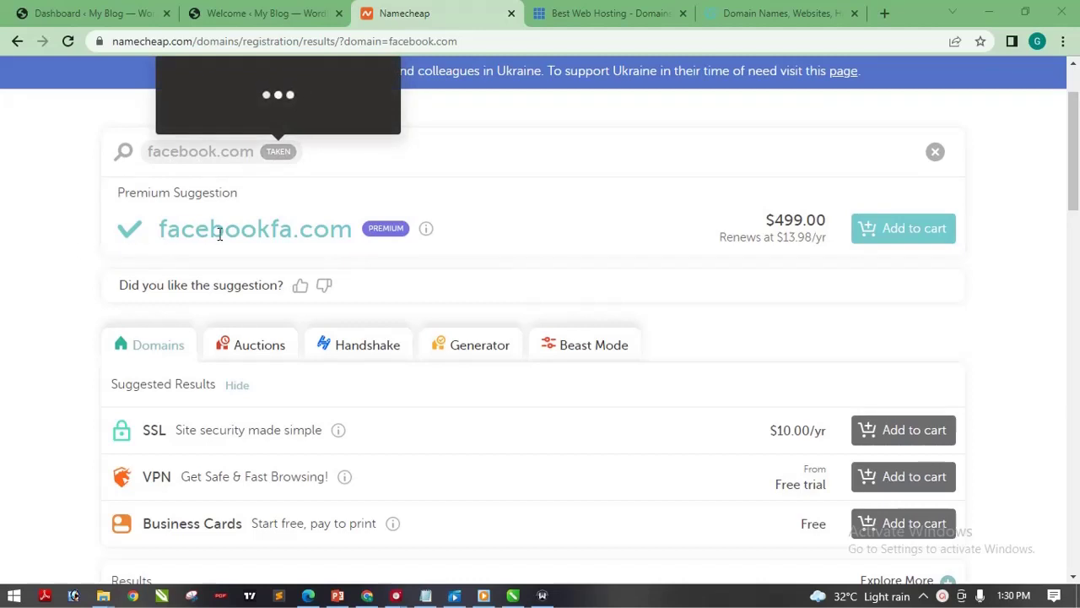
mouse_move(428, 233)
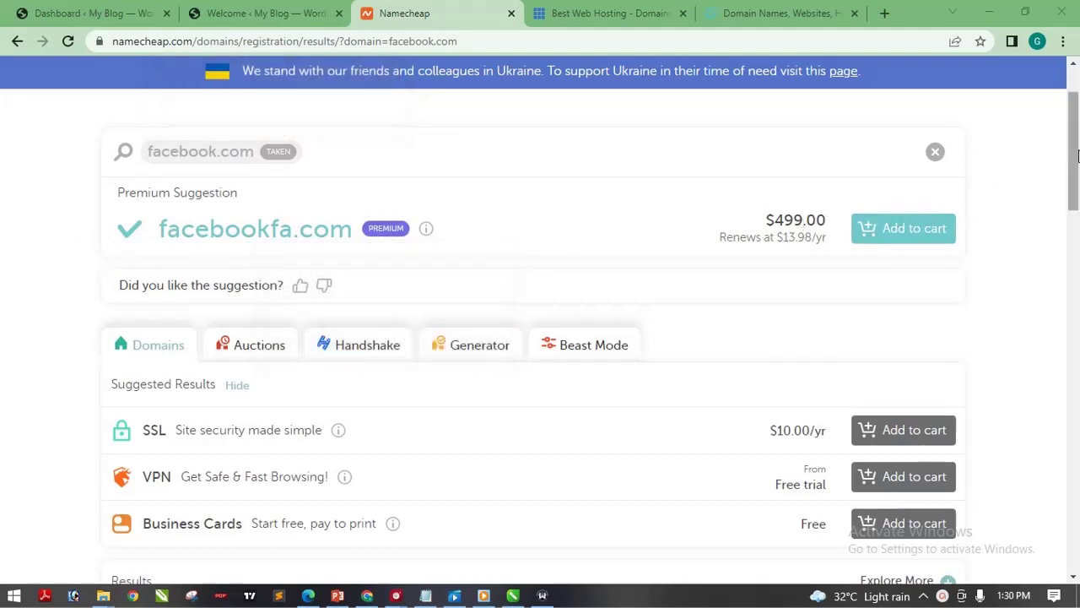
left_click_drag(1077, 154, 1075, 123)
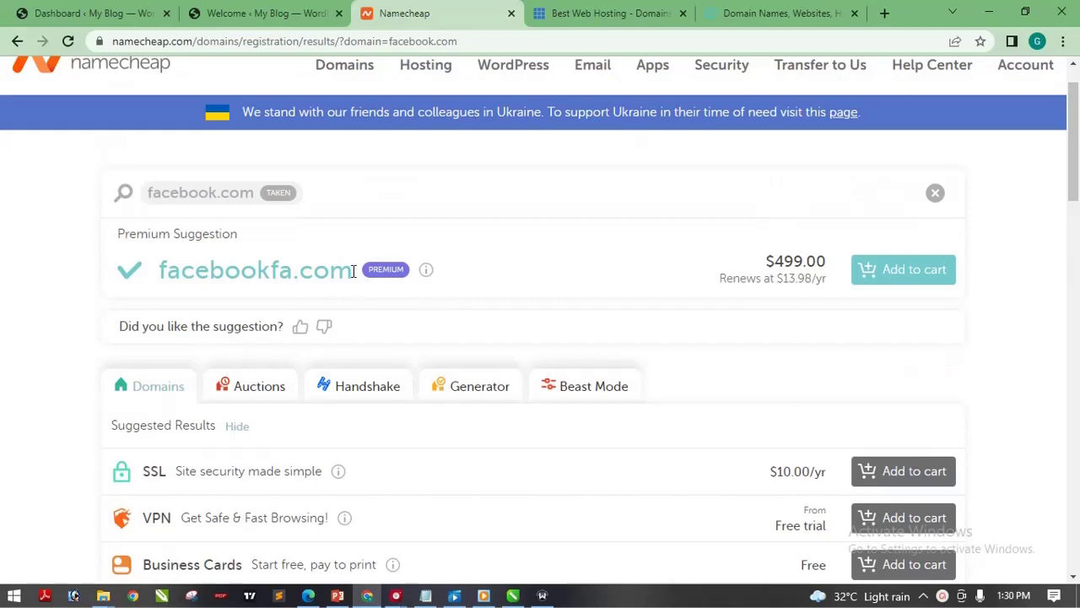
- Replace the searched domain name with swissnernairaland.com to check its availability and price
left_click_drag(352, 270, 154, 266)
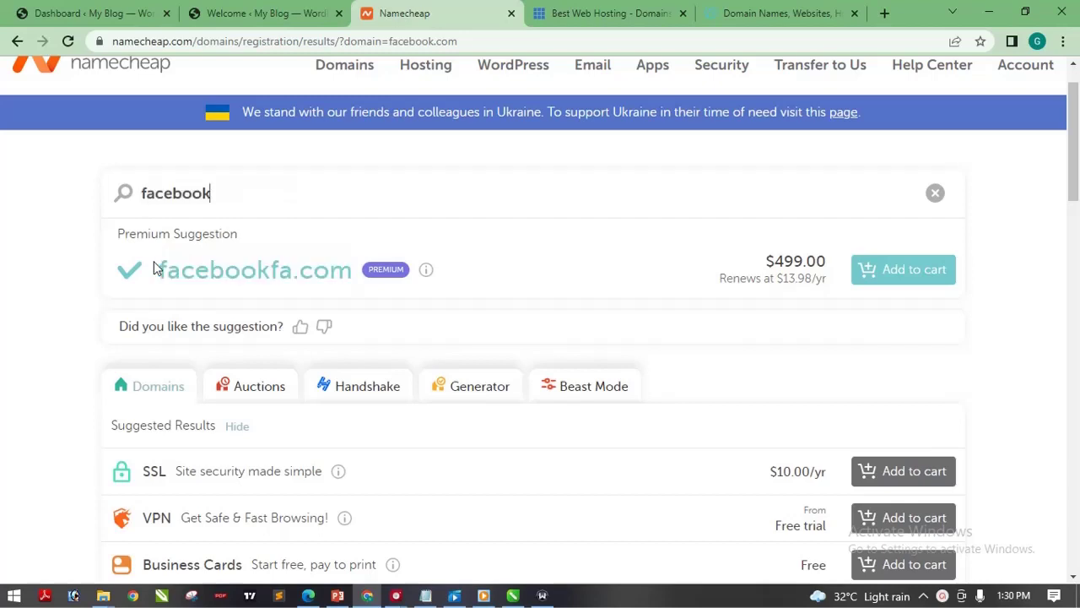
left_click_drag(241, 192, 139, 194)
type("swi")
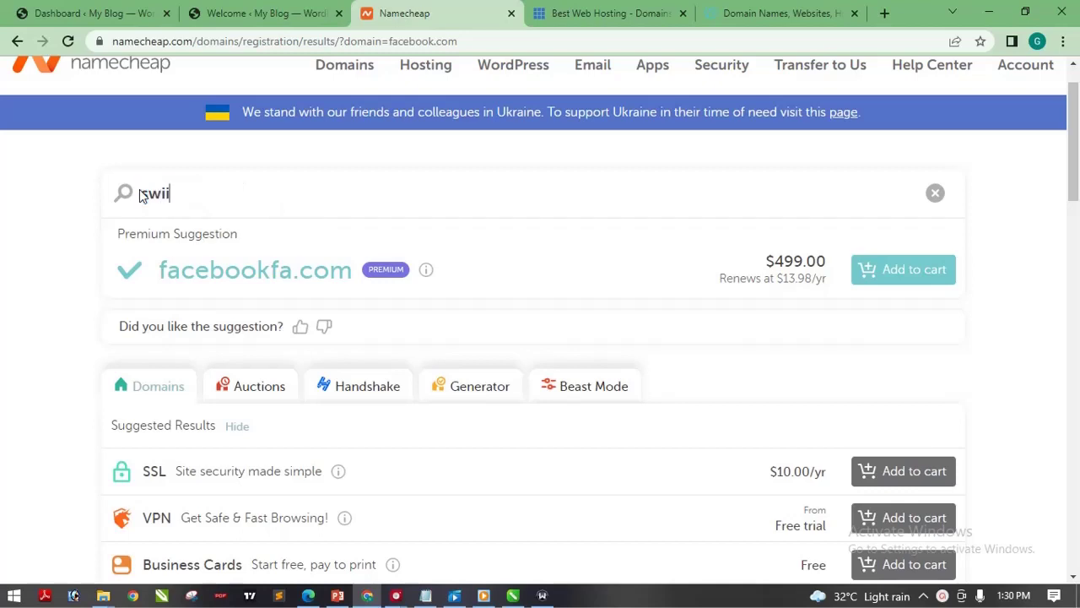
type("ssn")
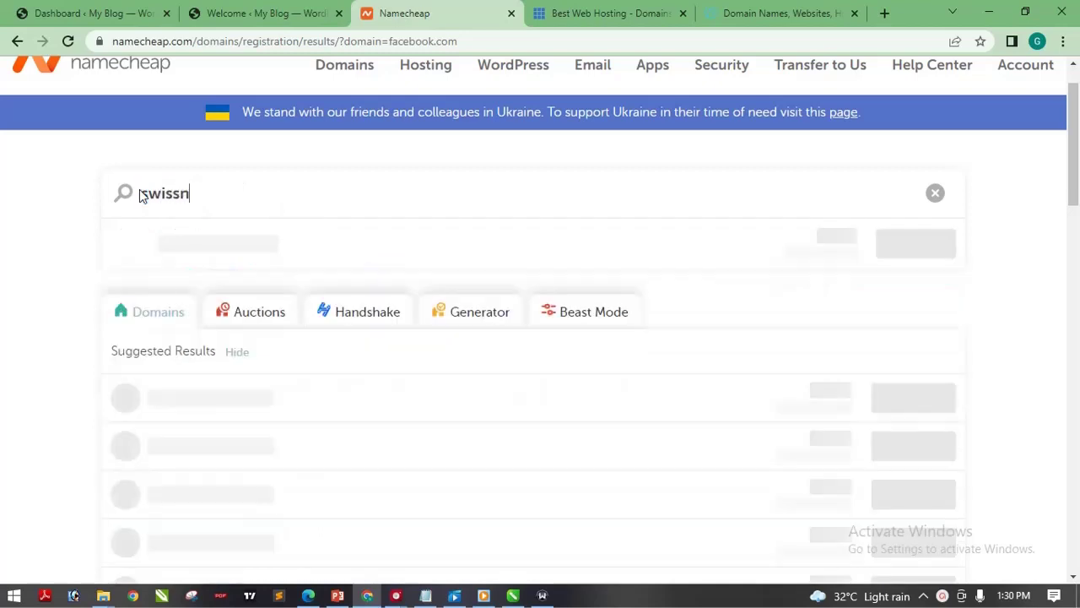
type("ernaira")
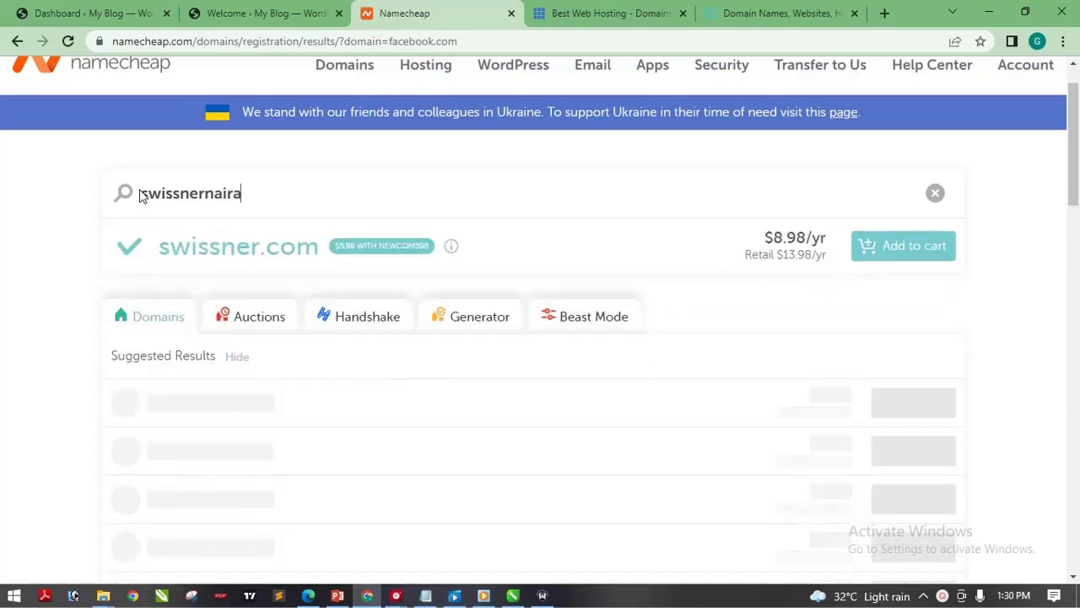
type("land.co")
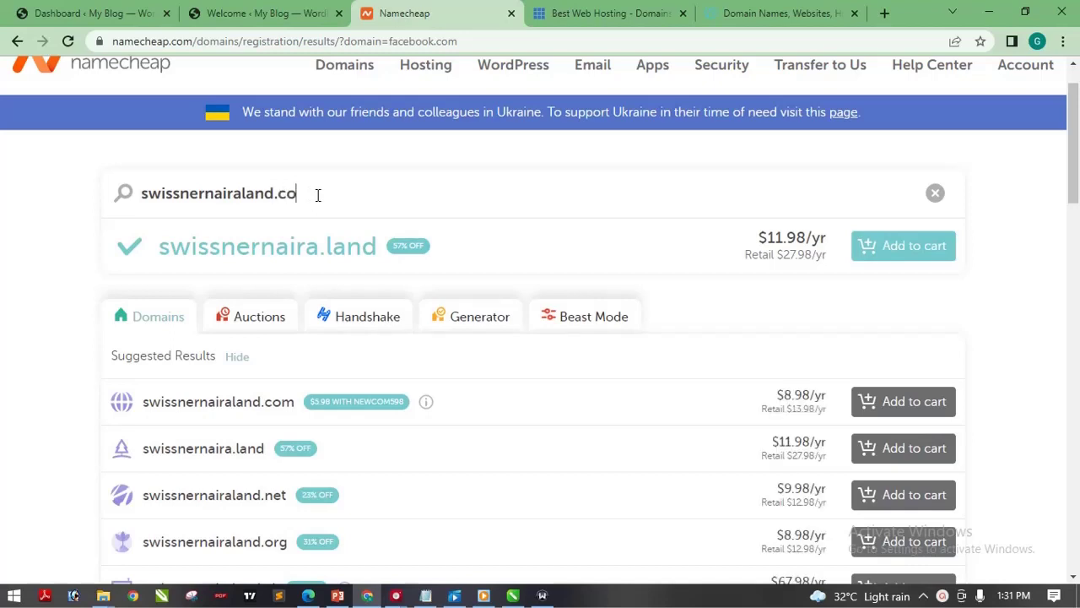
type("m")
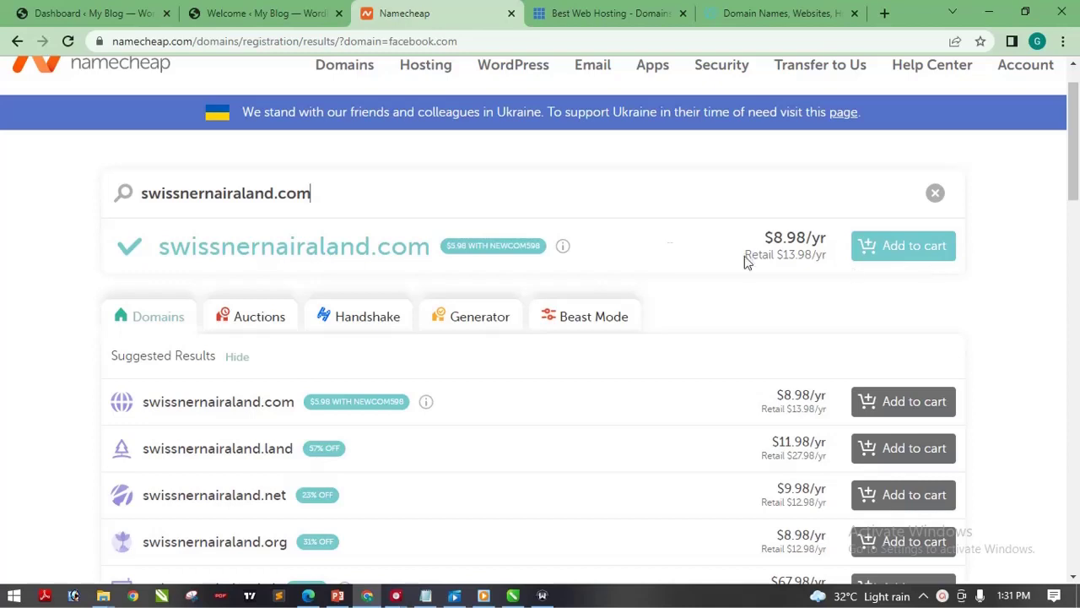
double_click(304, 192)
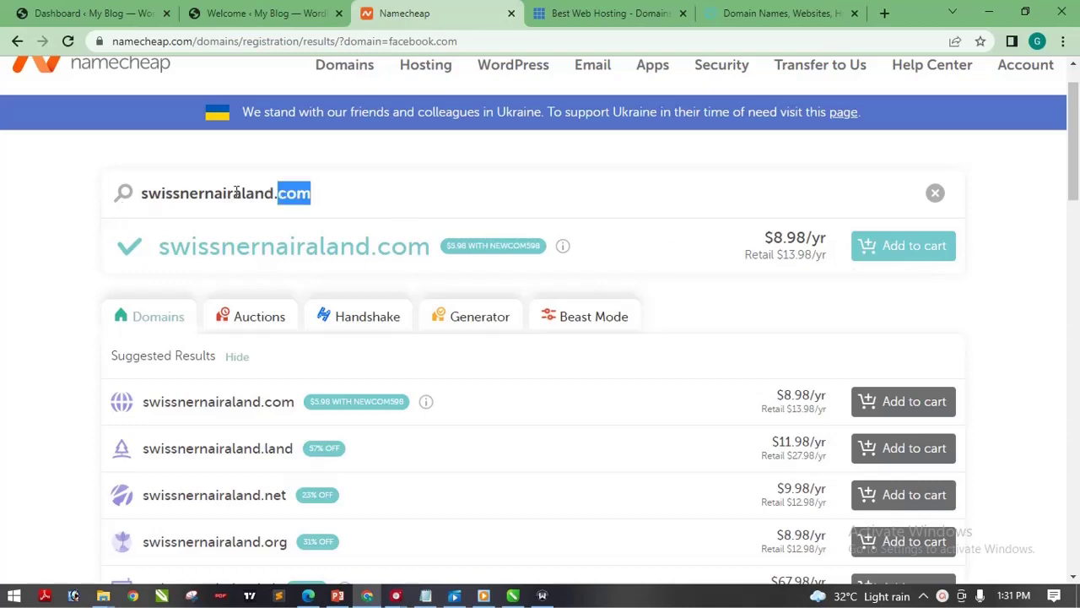
left_click_drag(236, 192, 138, 192)
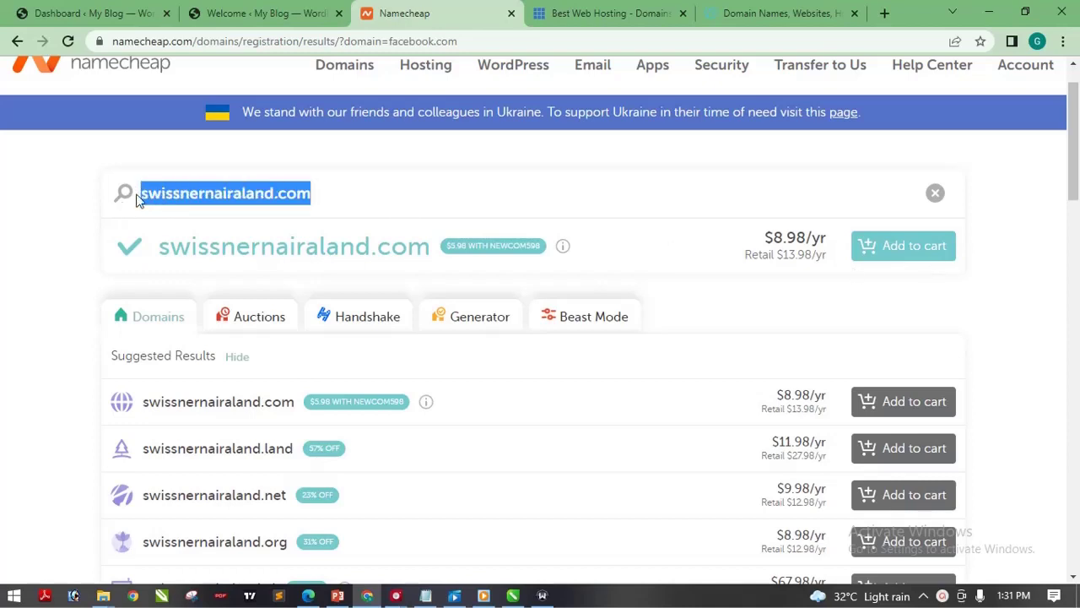
left_click(343, 193)
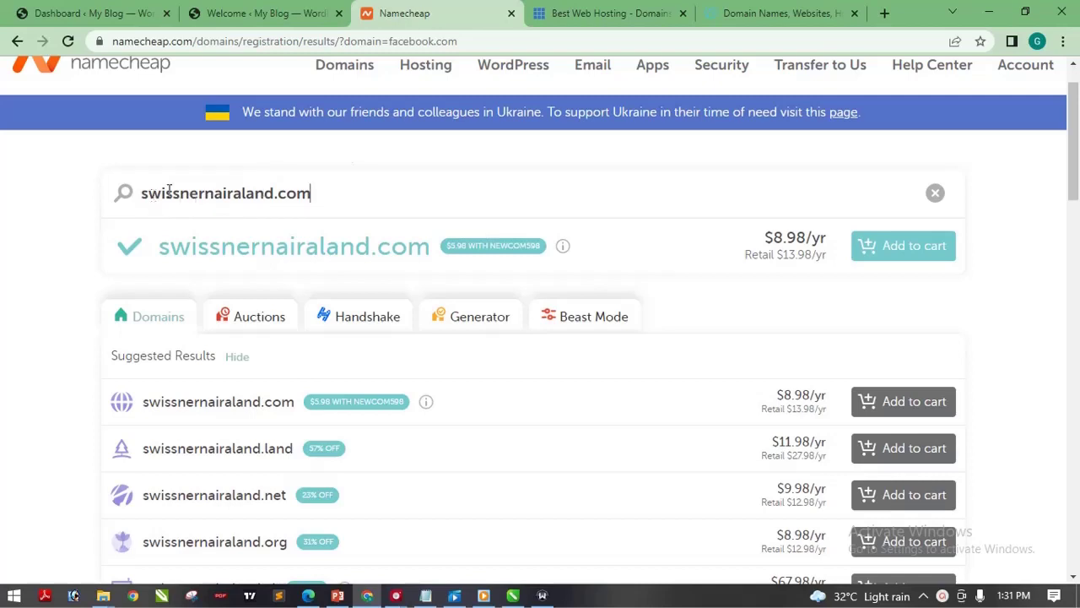
left_click_drag(427, 195, 346, 200)
- Add the domain swissnernairaland.com to the cart and open the shopping cart page
left_click(916, 255)
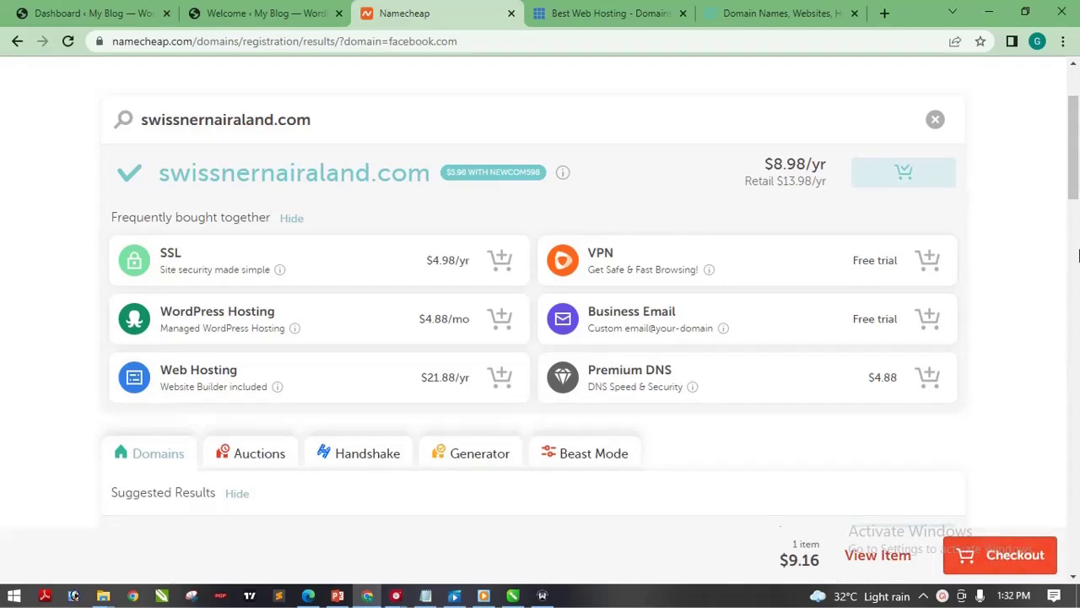
left_click_drag(1074, 183, 1075, 144)
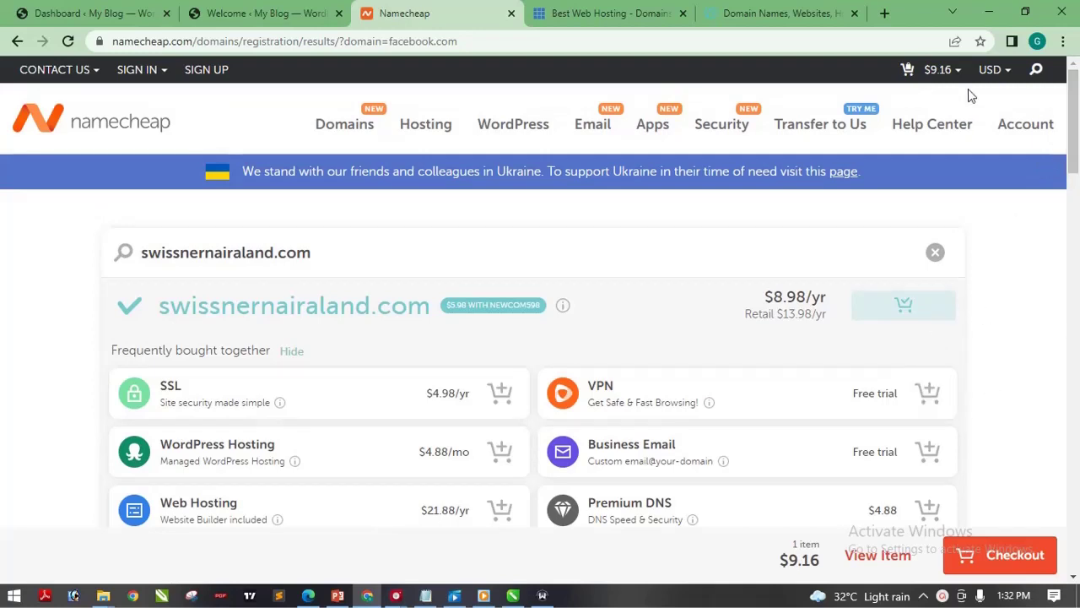
mouse_move(952, 72)
left_click(899, 221)
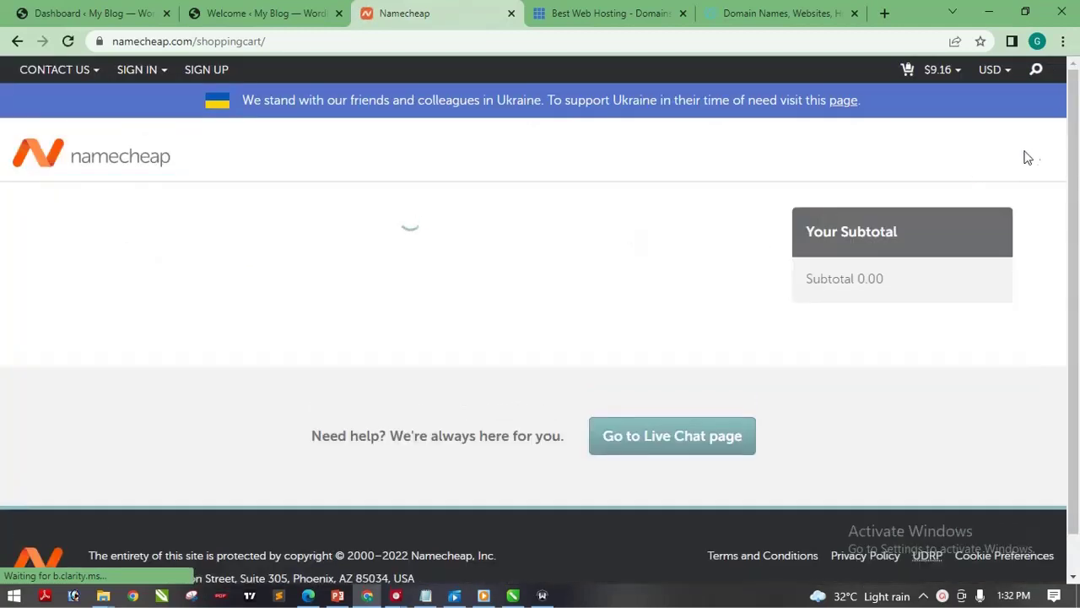
- Remove the swissnernairaland.com domain registration from the shopping cart and dismiss the removal notice
scroll(1073, 219, "down", 1)
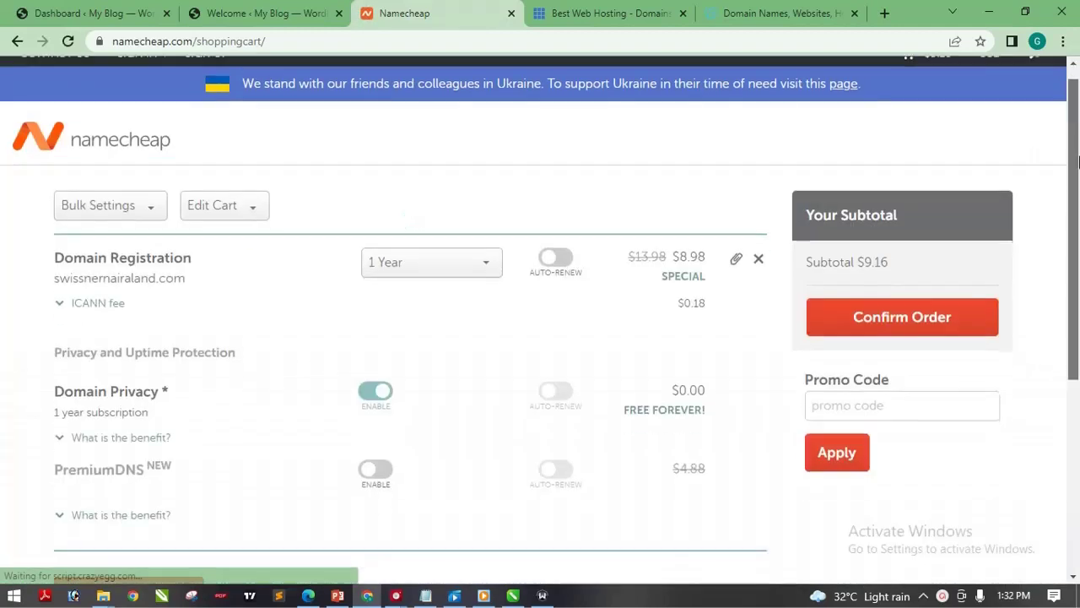
left_click(768, 268)
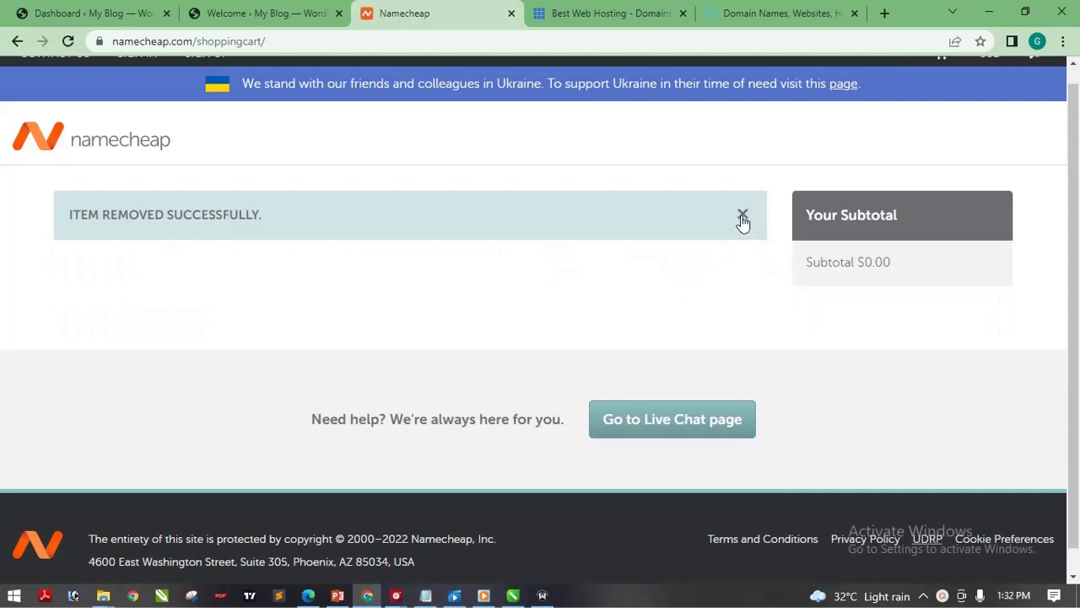
scroll(744, 221, "up", 1)
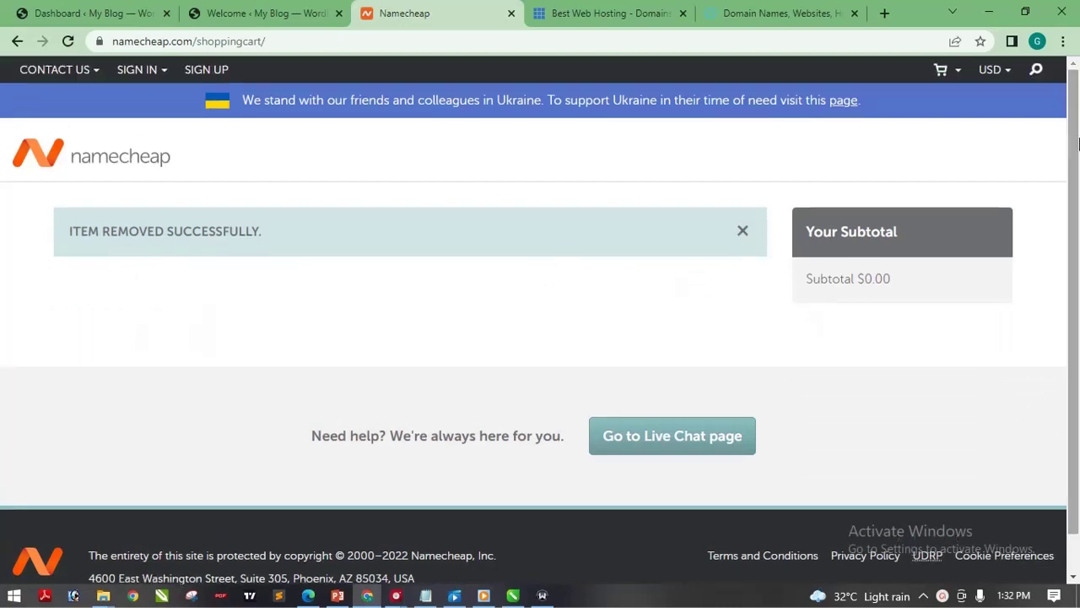
left_click(744, 233)
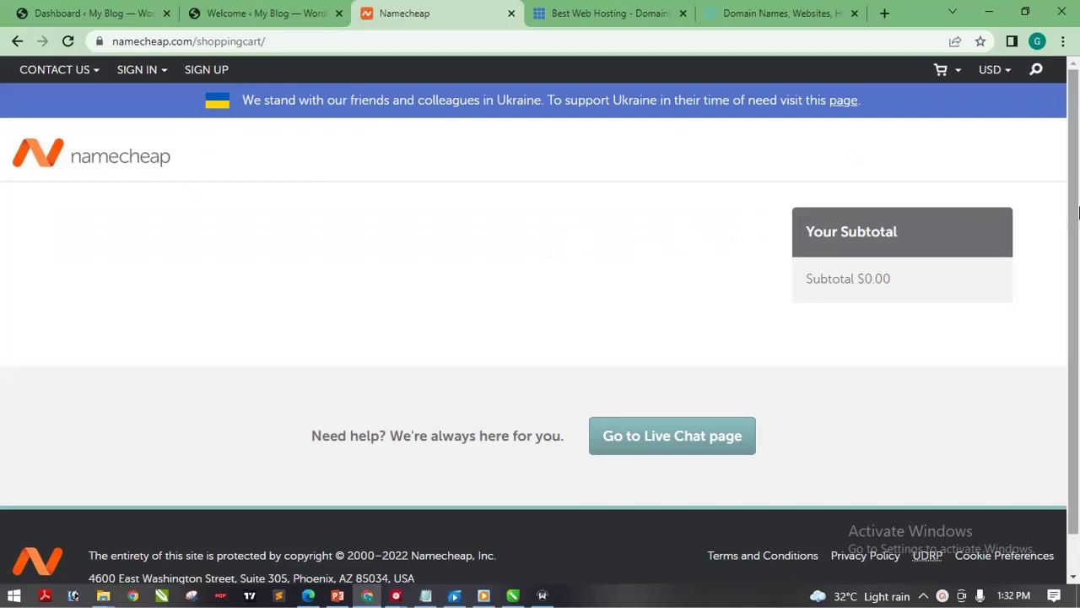
- Return to the Namecheap home page and open the main Hosting page
left_click(126, 159)
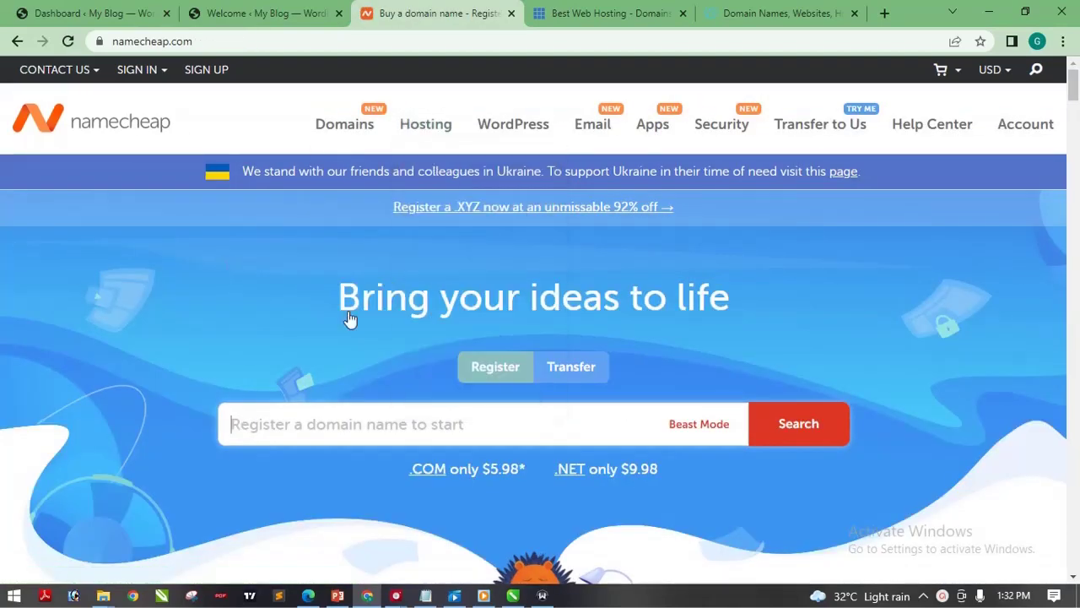
mouse_move(414, 124)
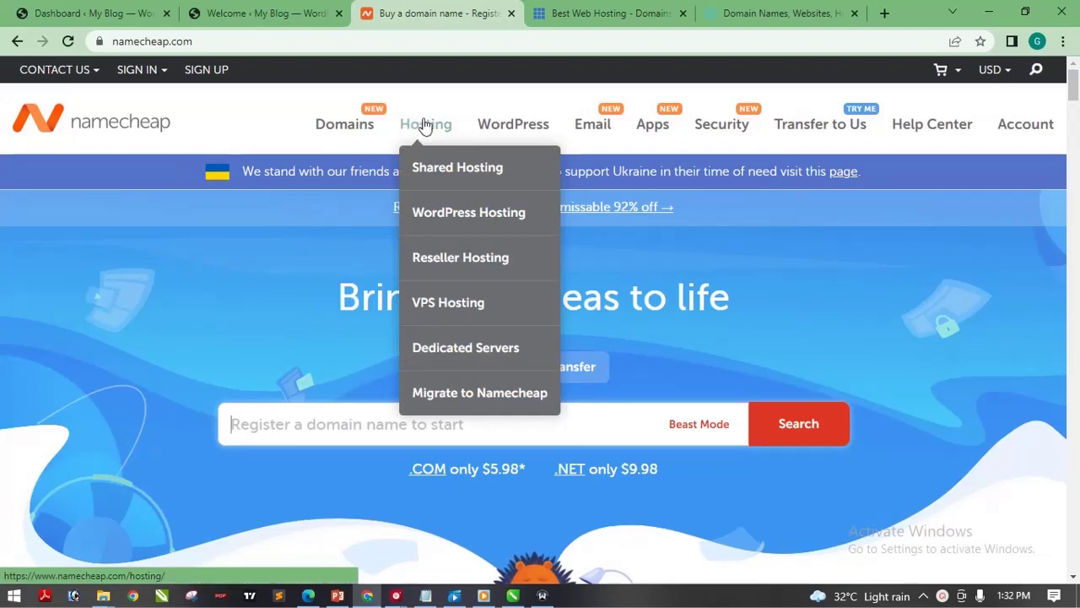
left_click(428, 124)
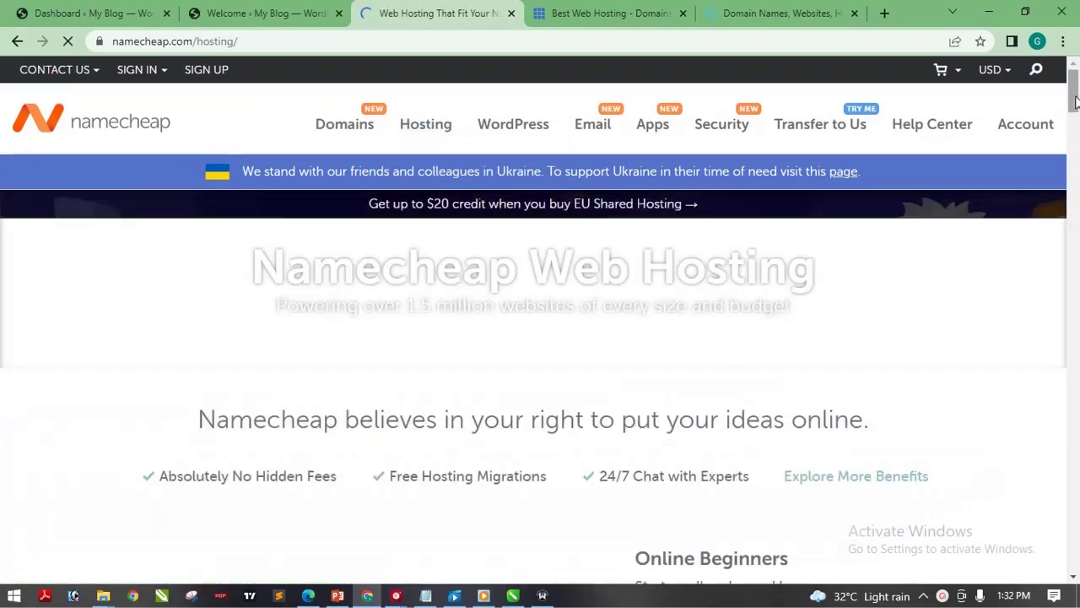
- Examine the featured hosting plans and their prices, comparing shared, WordPress, email, VPS and dedicated hosting
left_click_drag(1074, 103, 1076, 256)
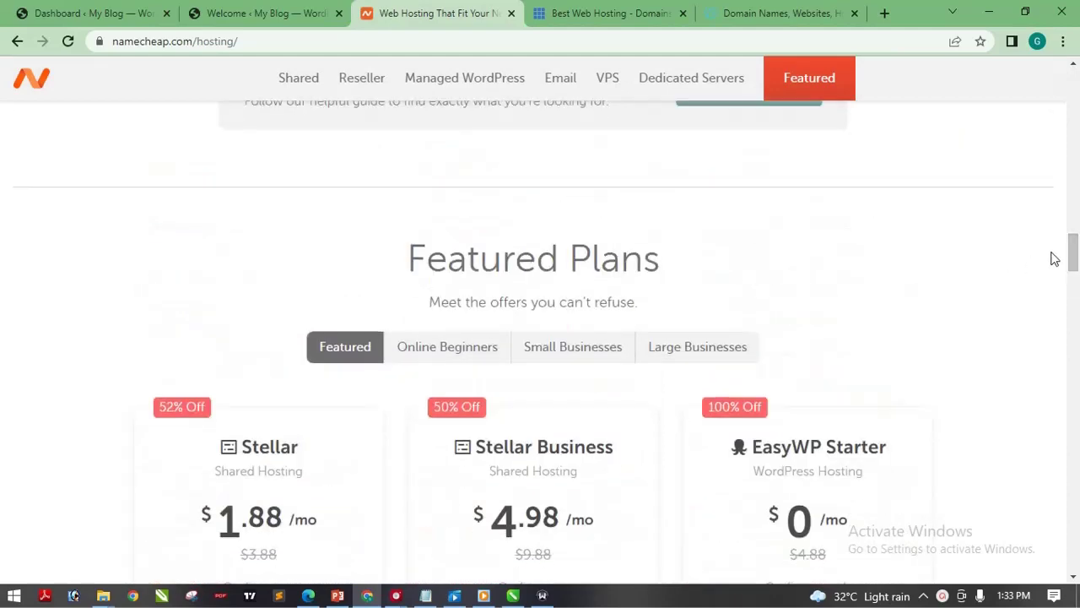
left_click_drag(1074, 253, 1075, 269)
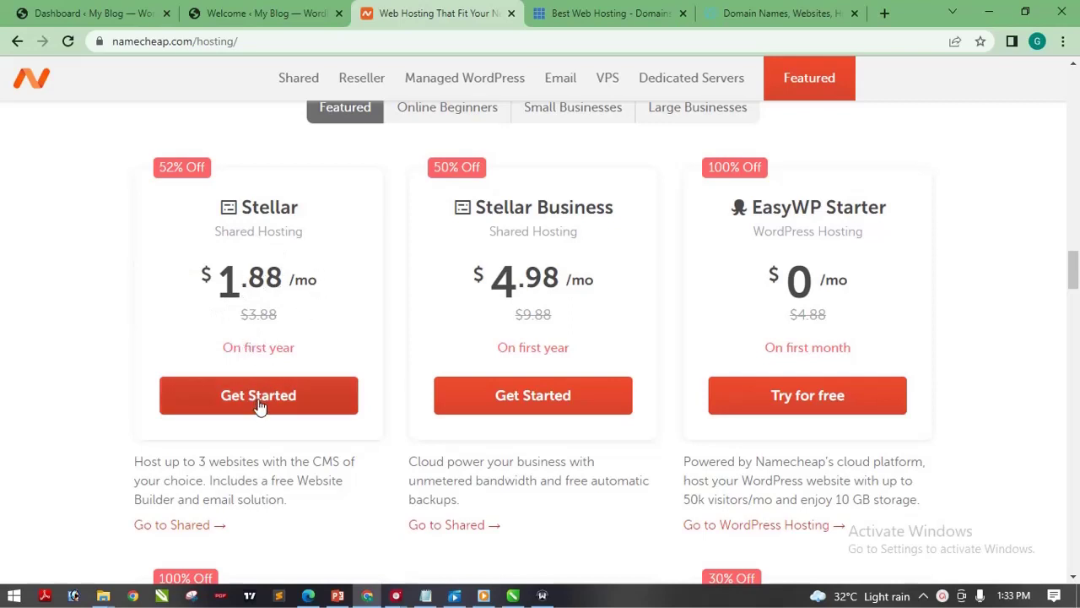
left_click_drag(1073, 268, 1075, 270)
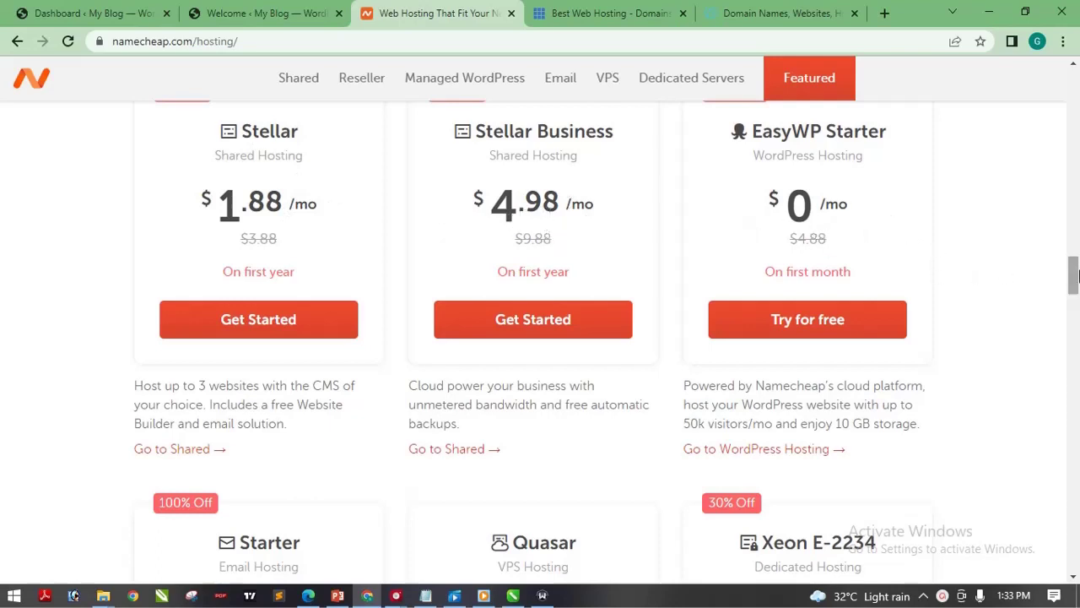
left_click_drag(1073, 273, 1074, 267)
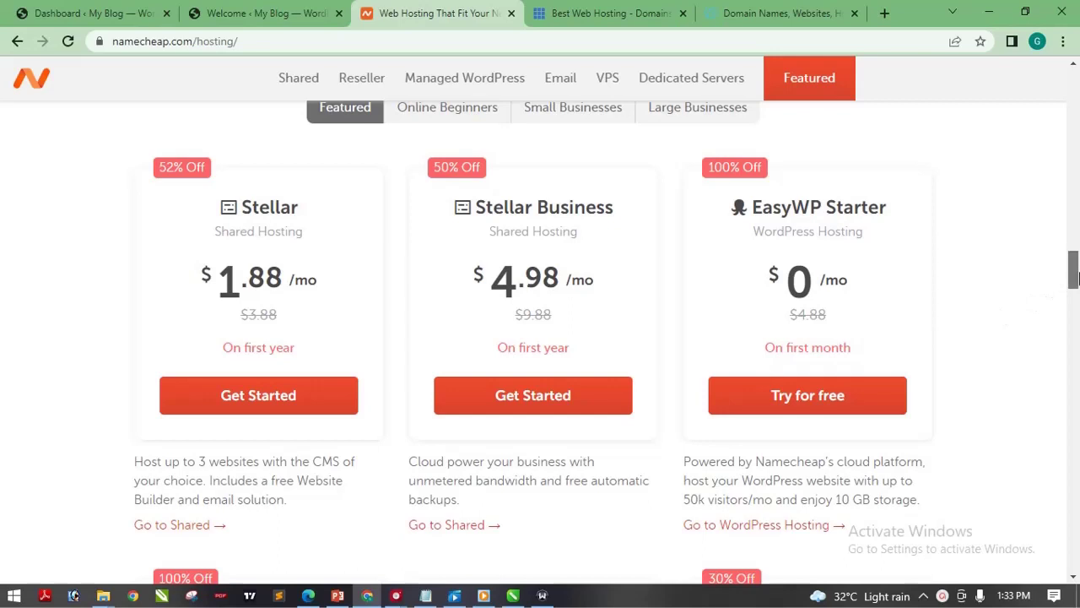
left_click_drag(1075, 279, 1074, 285)
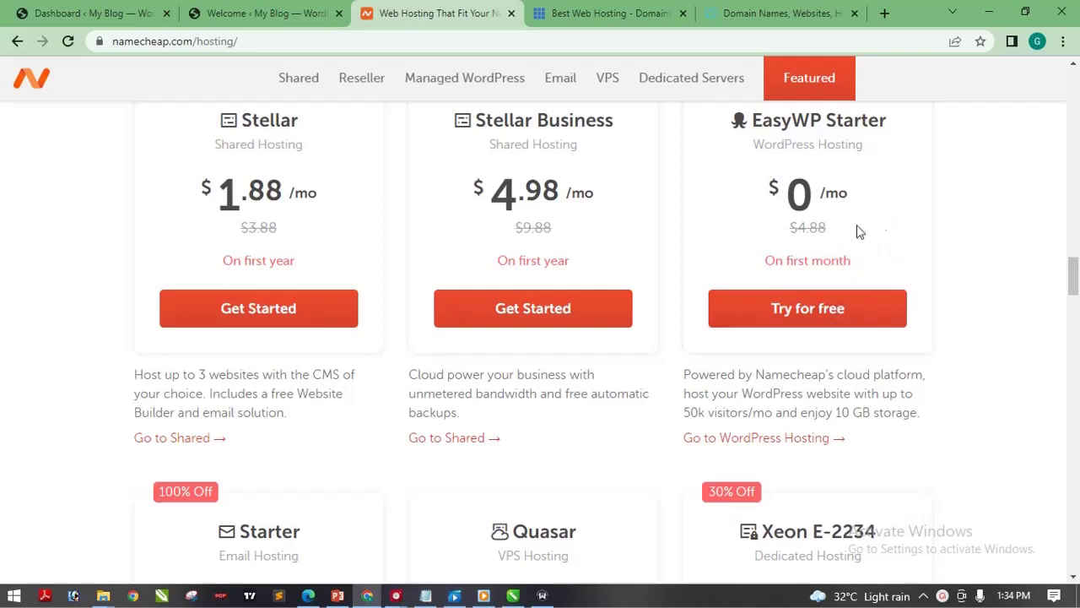
scroll(1073, 284, "up", 1)
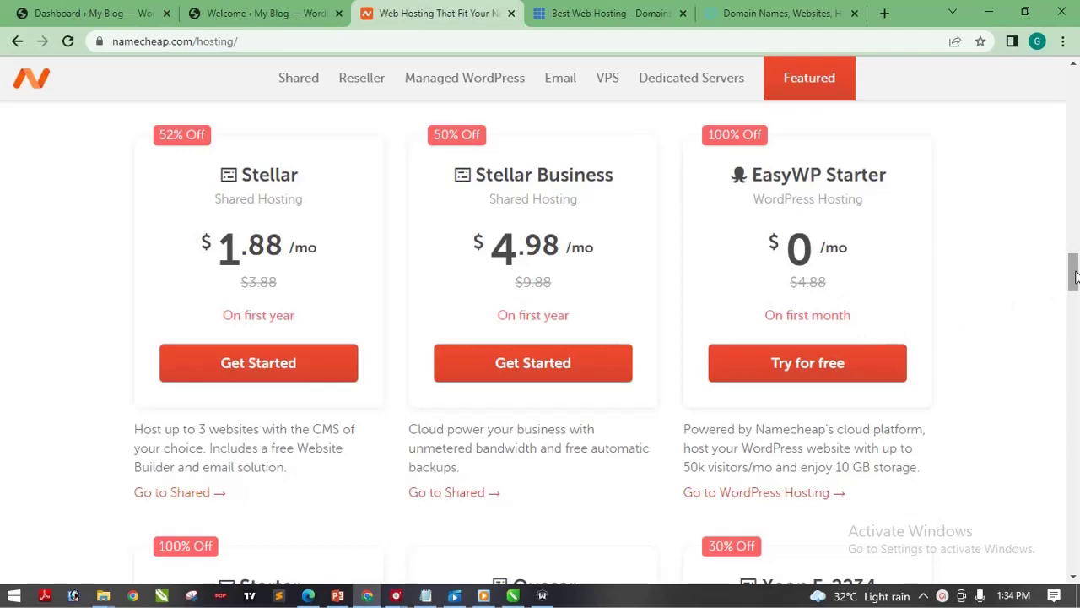
left_click_drag(1074, 278, 1073, 304)
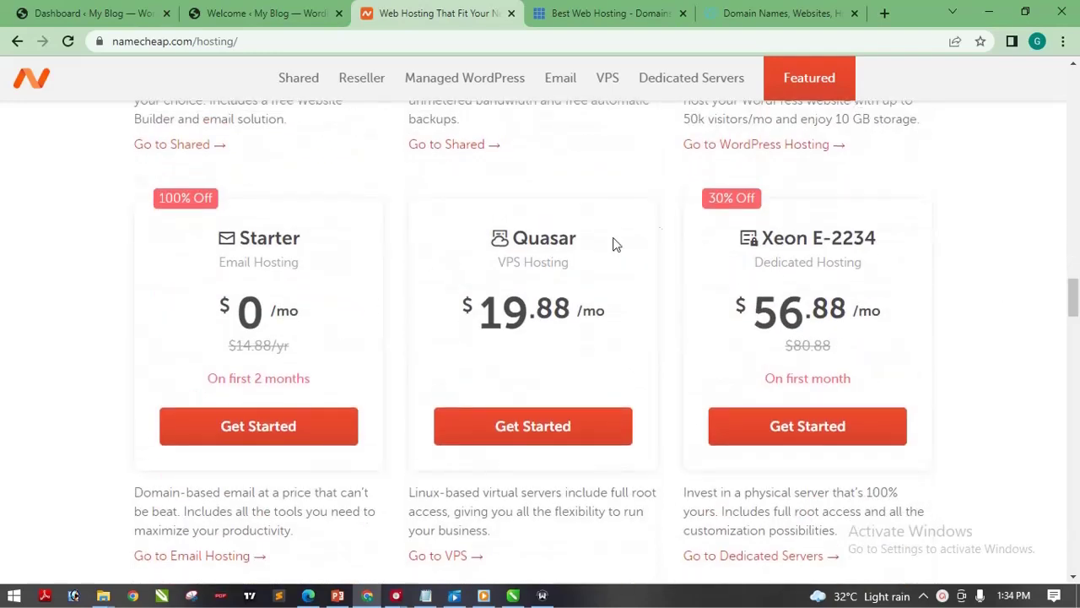
left_click_drag(1074, 304, 1074, 278)
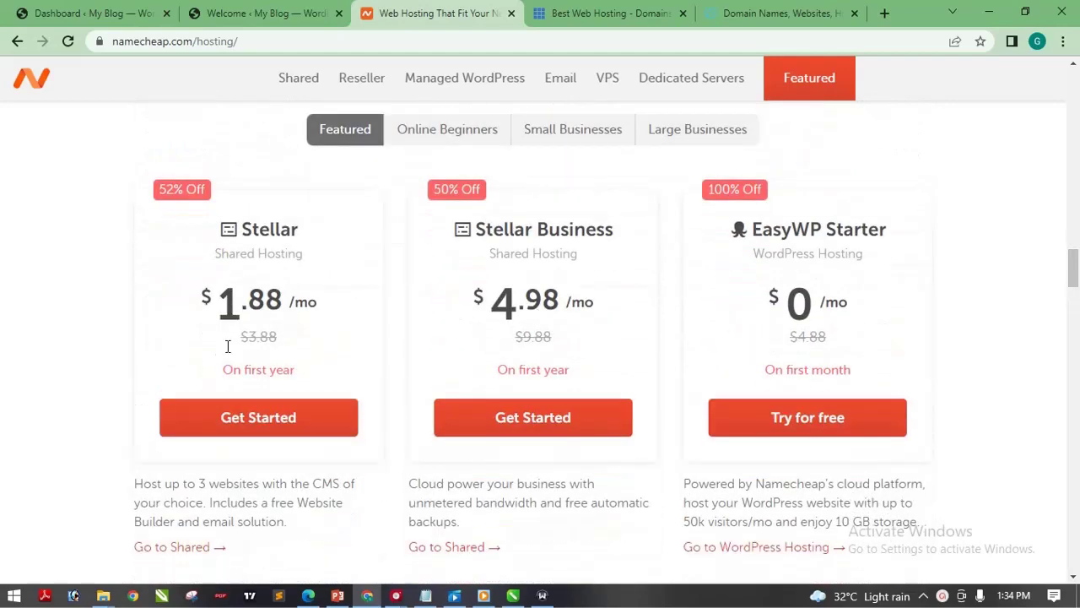
- Start purchasing the Stellar shared hosting plan and review the options for connecting a domain name to it
left_click(255, 418)
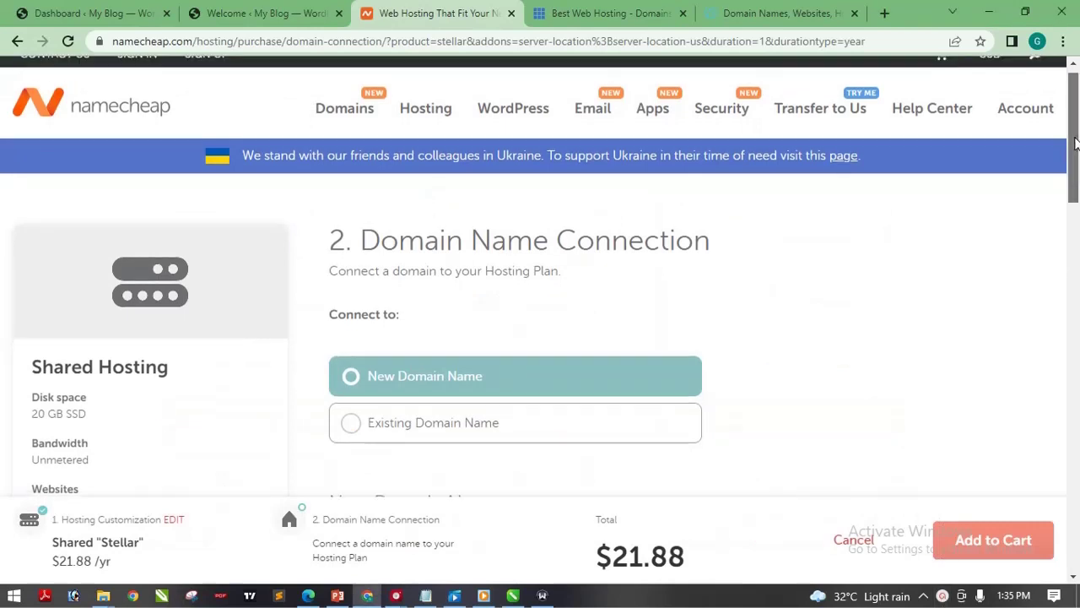
left_click_drag(1075, 143, 1075, 163)
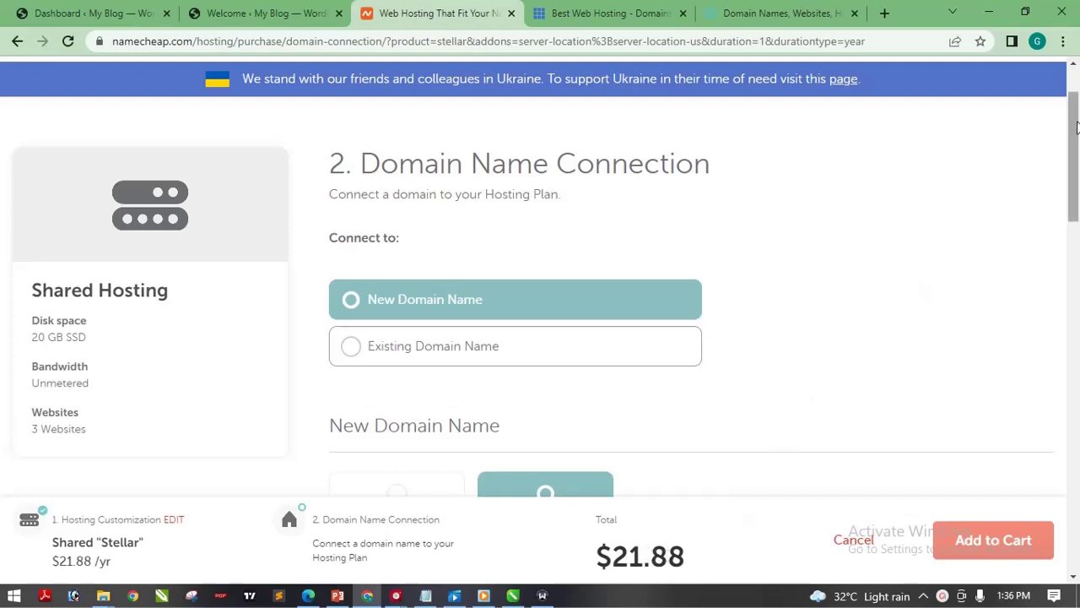
left_click_drag(1077, 128, 1076, 165)
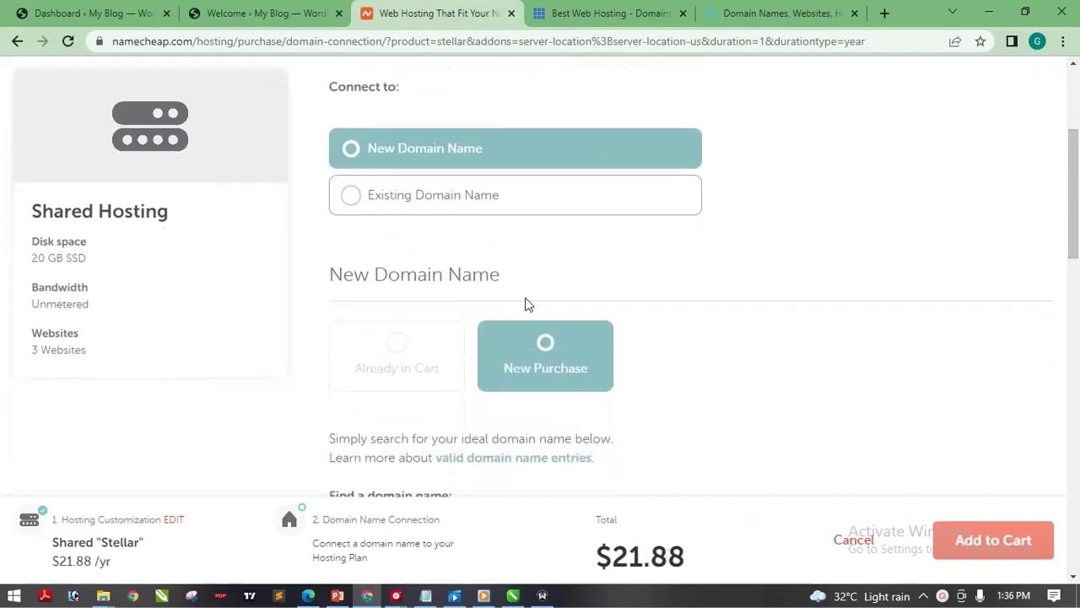
left_click_drag(1078, 208, 1077, 178)
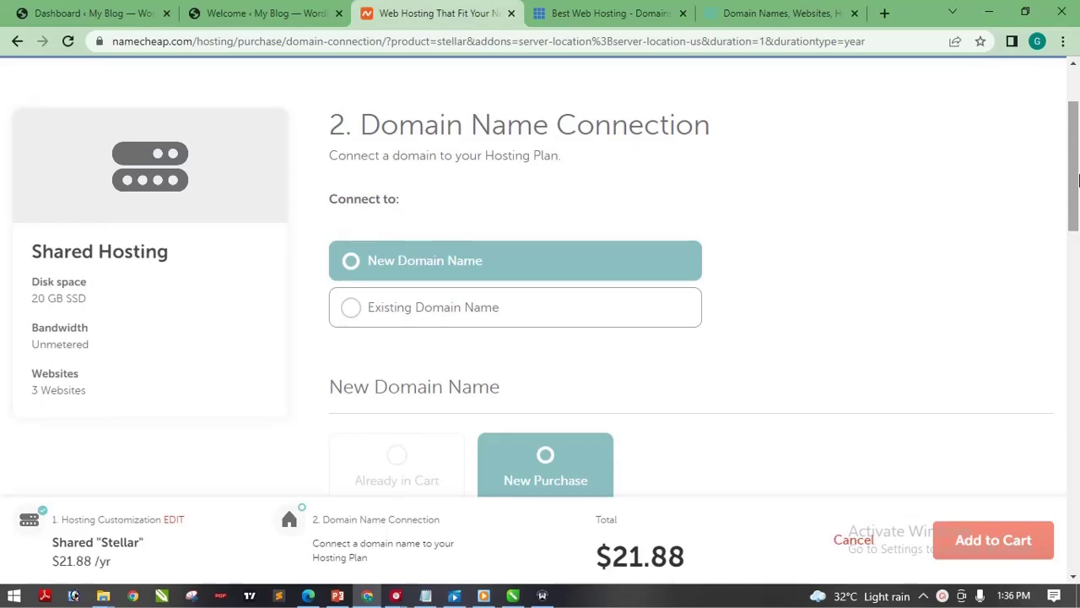
- Compare the domain connection options by selecting Existing Domain Name, and return to New Domain Name
left_click_drag(1077, 179, 1076, 209)
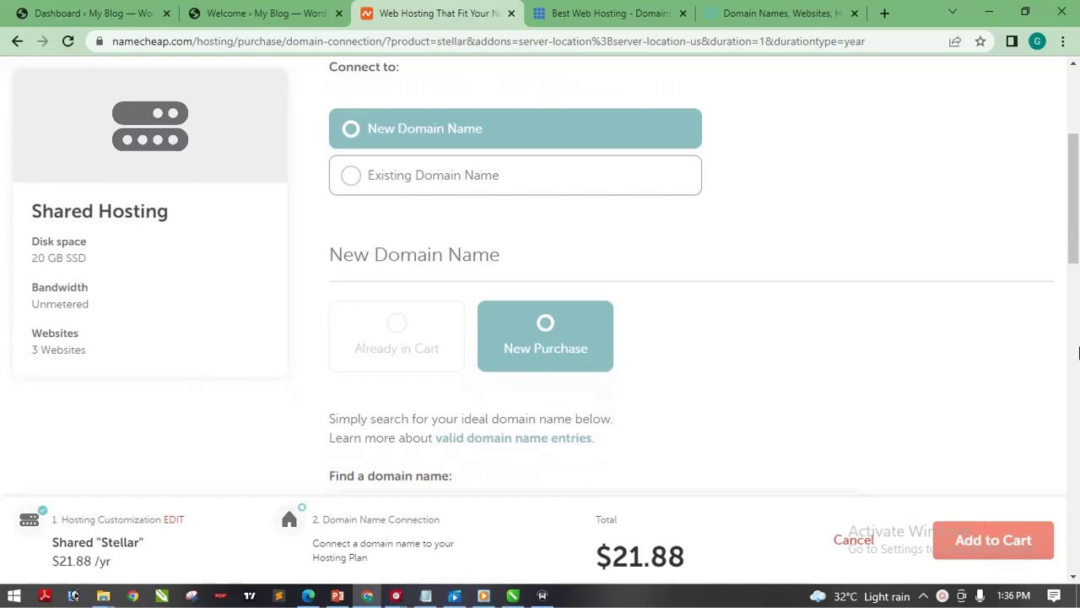
left_click_drag(1071, 203, 1077, 170)
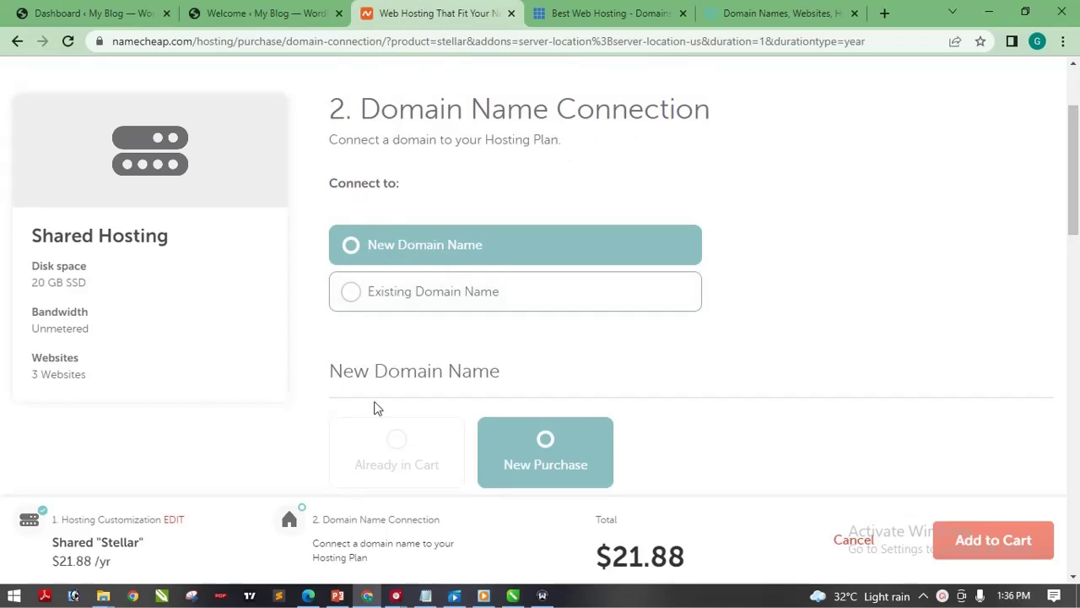
left_click_drag(1077, 129, 1076, 160)
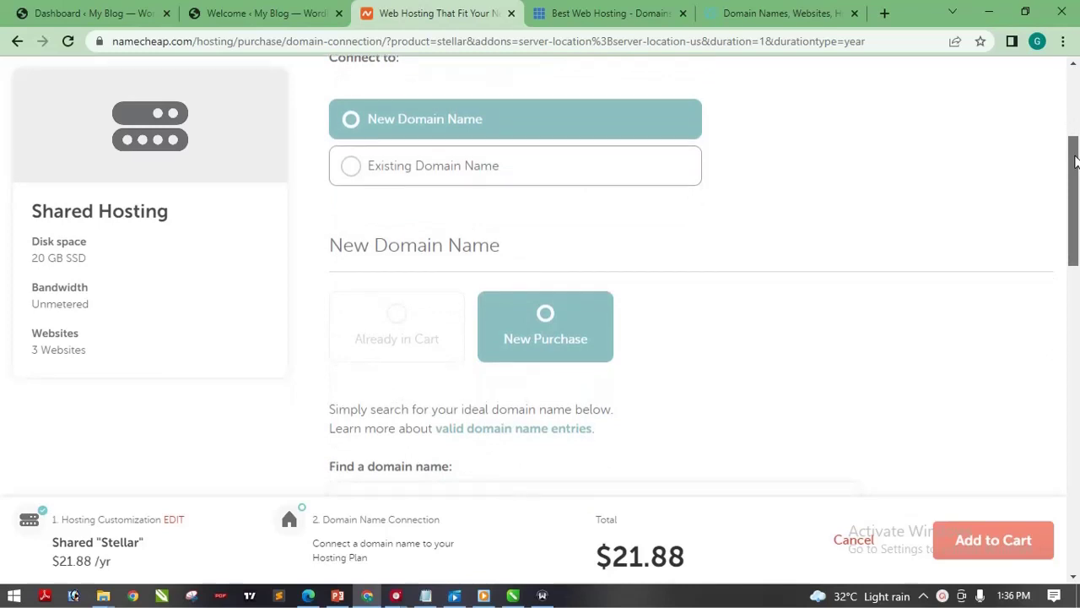
mouse_move(1075, 161)
left_mouse_down()
mouse_move(1074, 171)
mouse_move(1075, 161)
left_mouse_up()
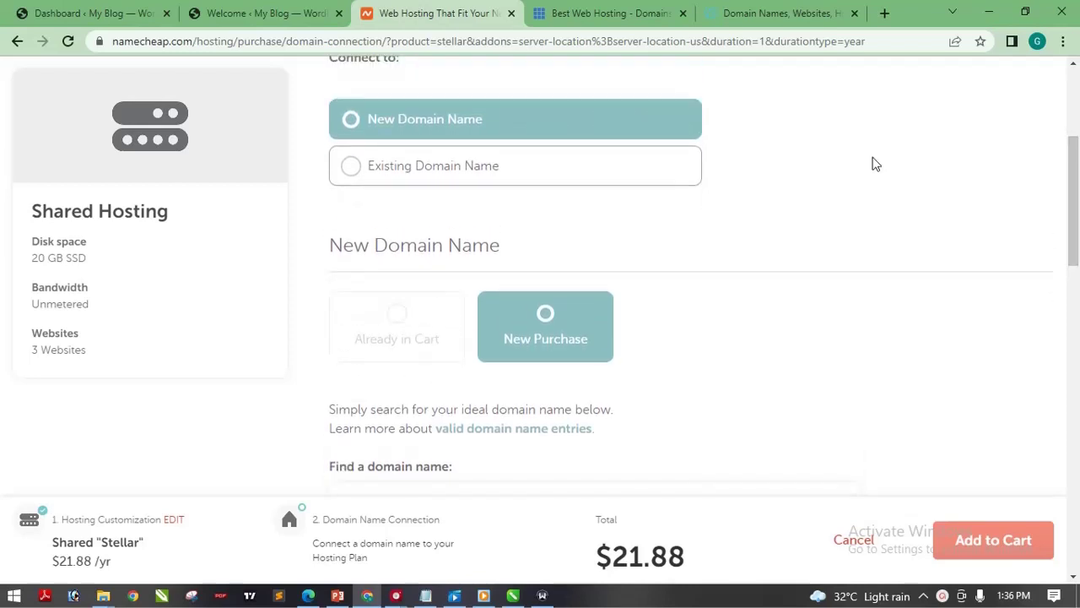
left_click(513, 172)
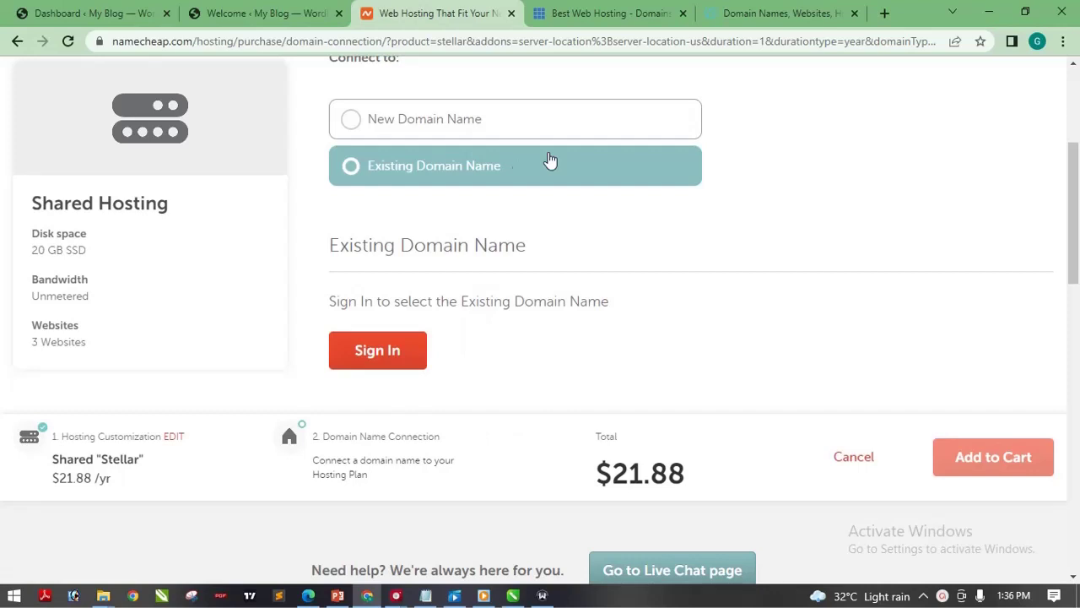
mouse_move(1076, 218)
left_mouse_down()
mouse_move(1077, 190)
mouse_move(1076, 208)
left_mouse_up()
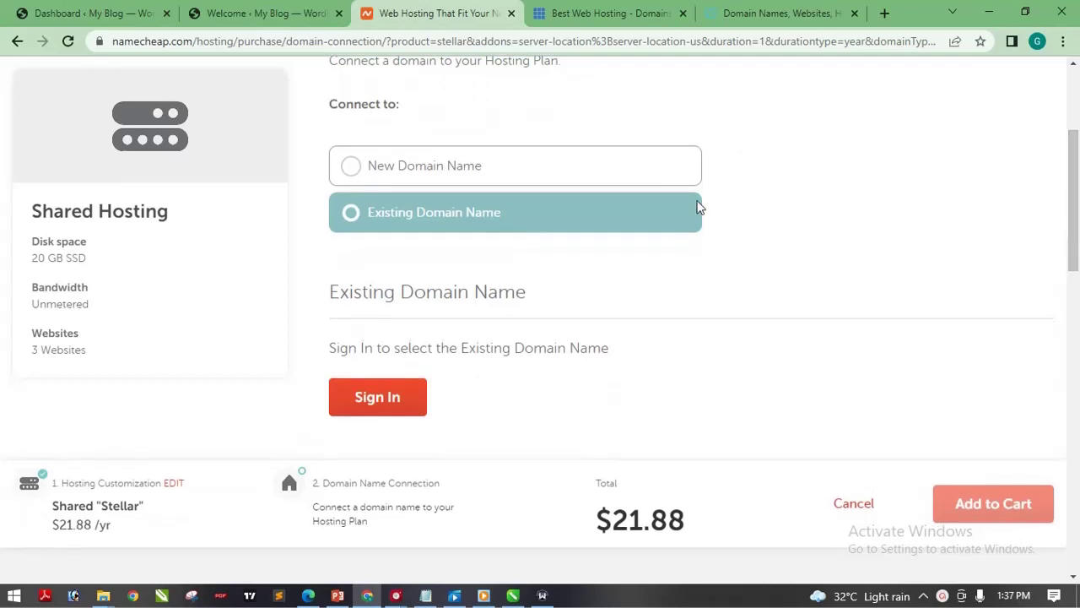
left_click(553, 164)
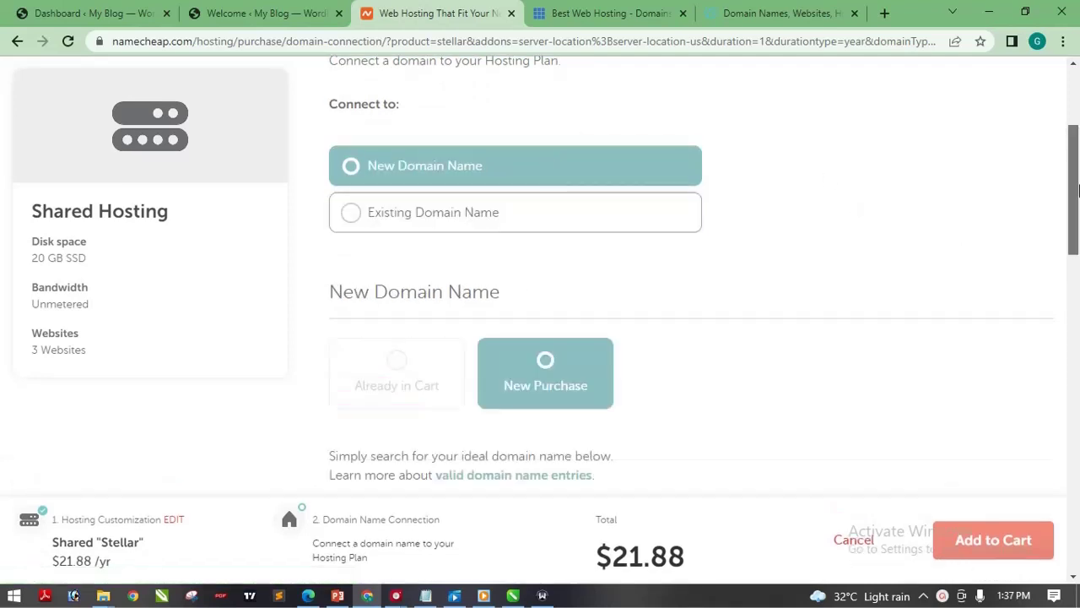
- Search for the new domain name meganetszone.com to purchase with the hosting plan
left_click_drag(1077, 192, 1077, 264)
left_click(457, 245)
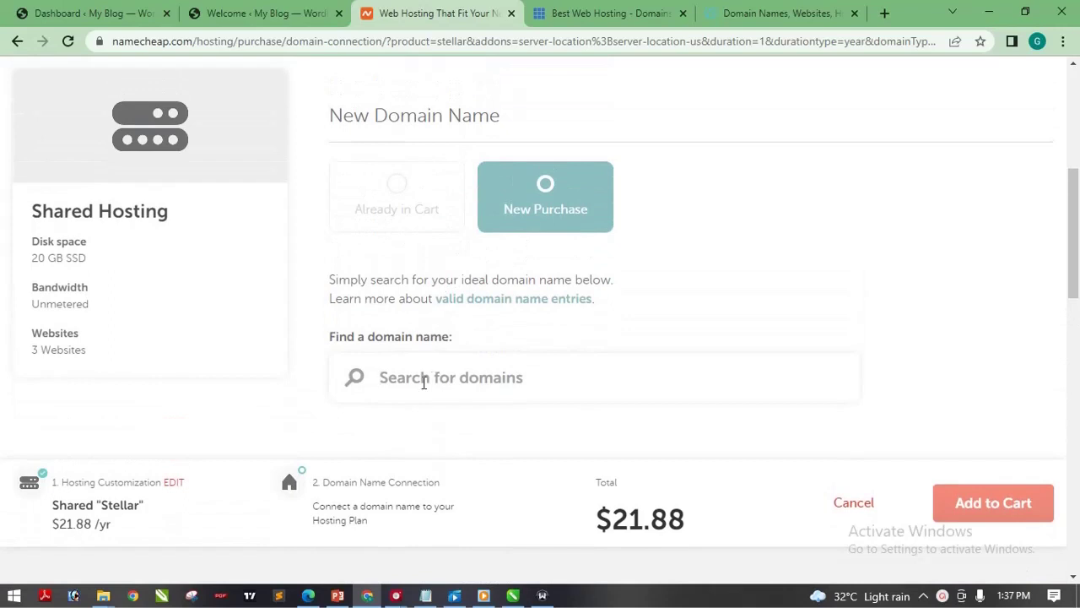
type("mega")
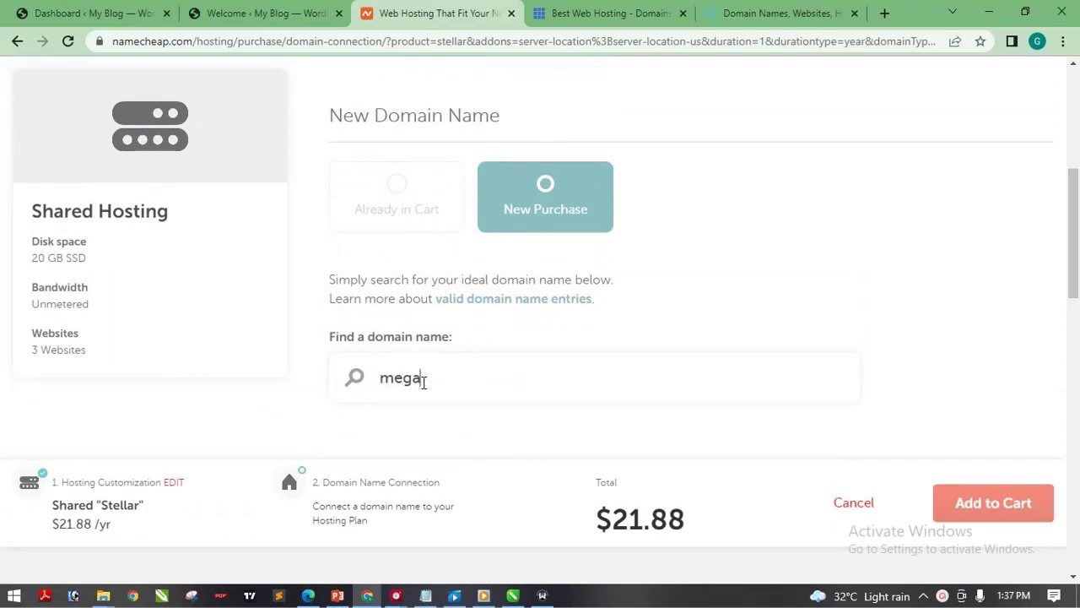
type("me")
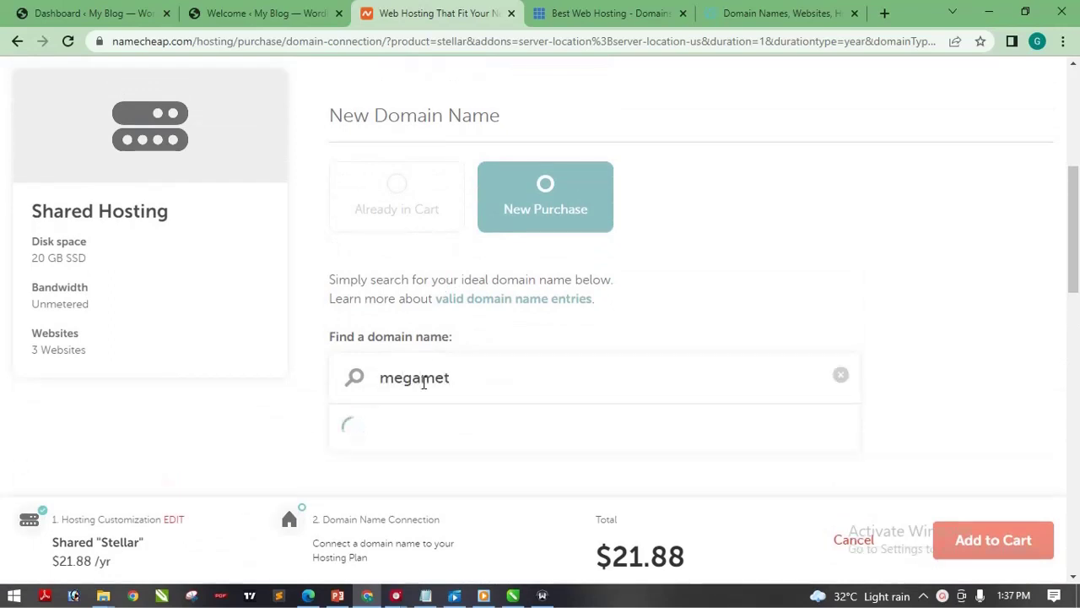
type("t")
key("BackSpace")
key("BackSpace")
key("BackSpace")
type("net")
type("s")
type("z")
type("ome")
key("BackSpace")
key("BackSpace")
type("ne.c")
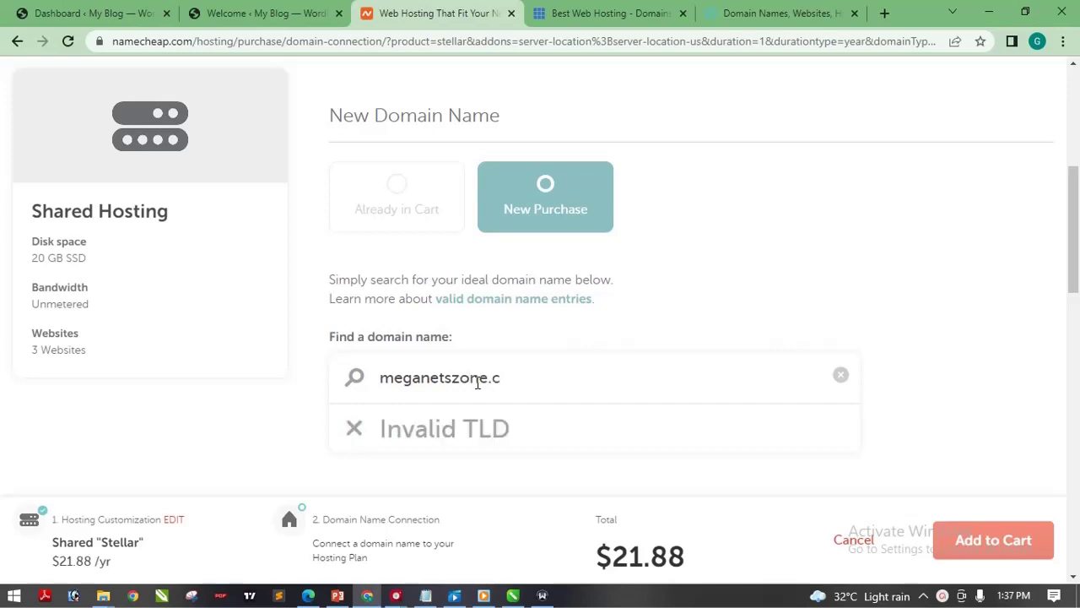
type("om")
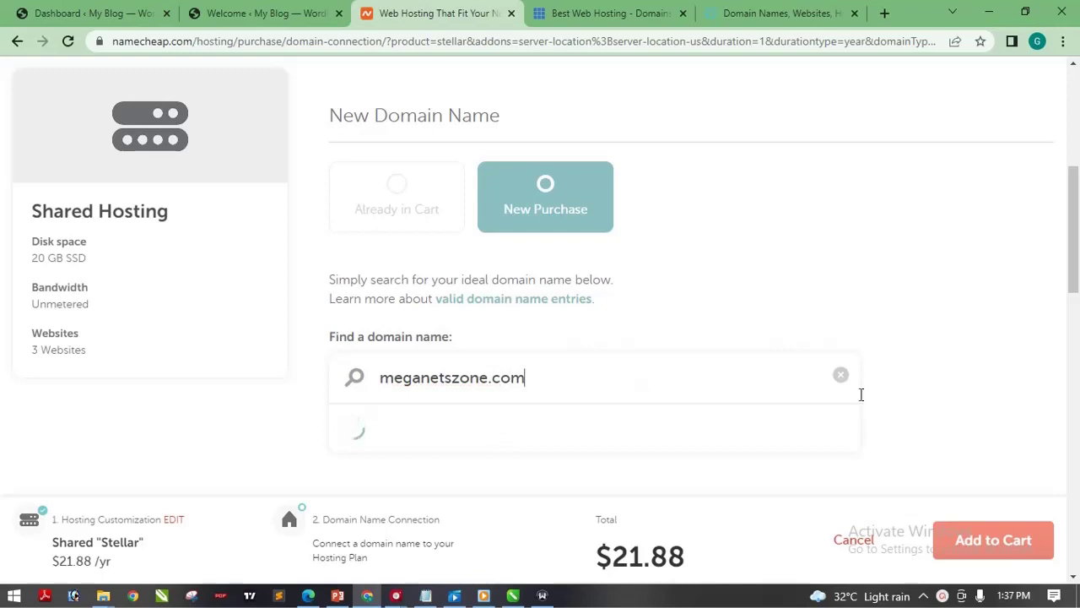
- Review the domain search results and connect meganetszone.com to the Stellar hosting plan
scroll(1077, 278, "down", 1)
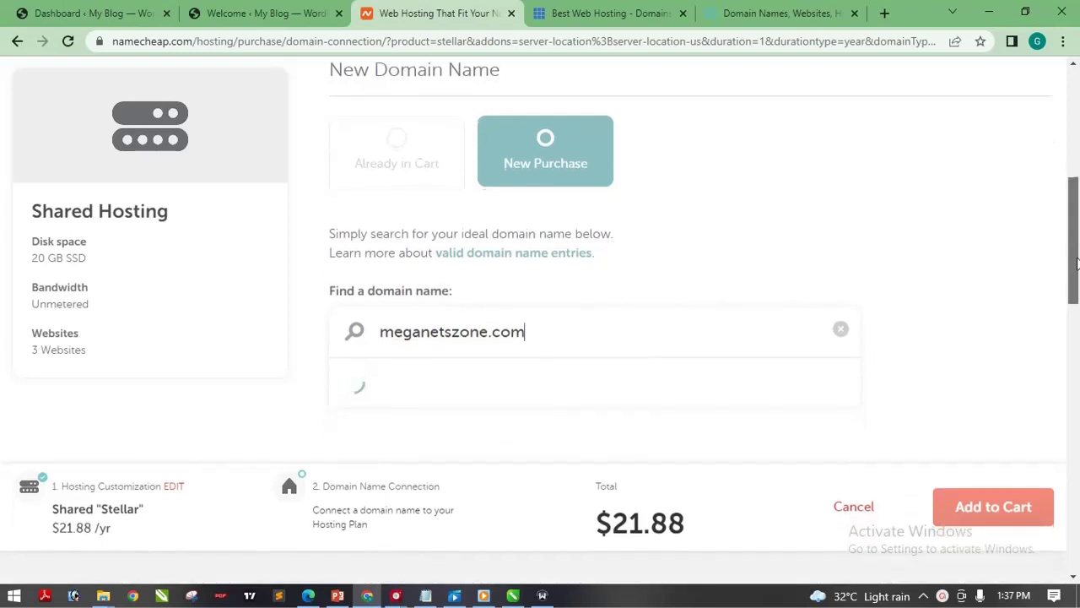
scroll(1077, 263, "down", 4)
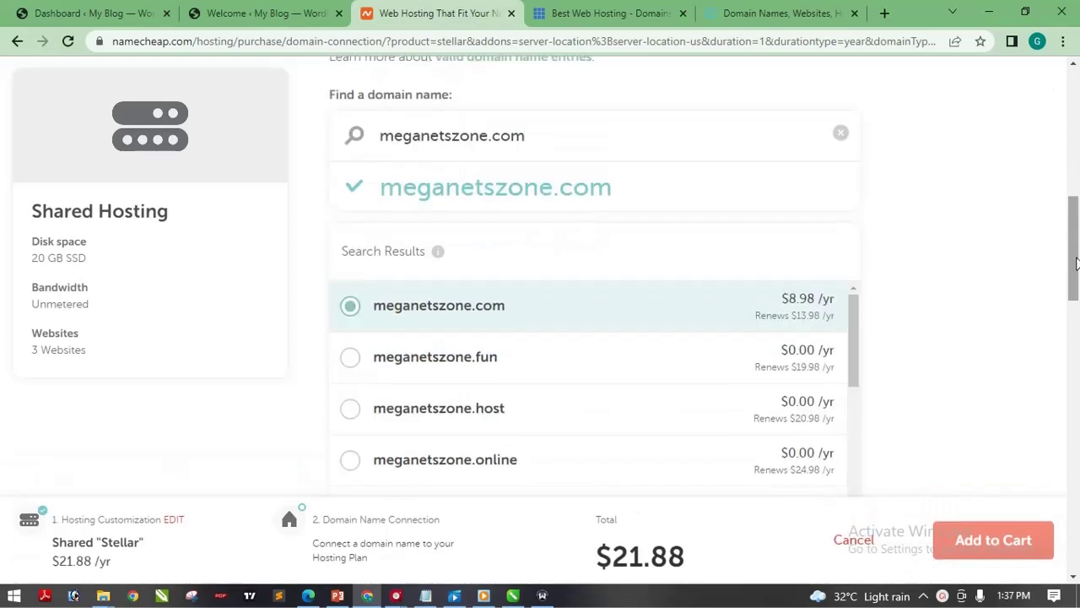
scroll(1076, 263, "down", 1)
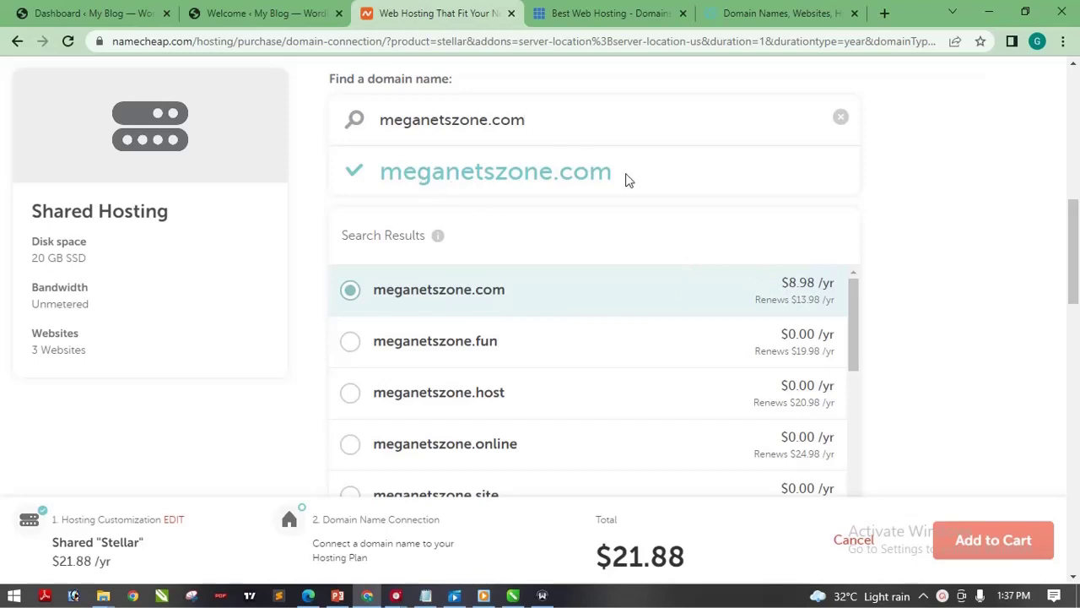
scroll(1077, 287, "down", 3)
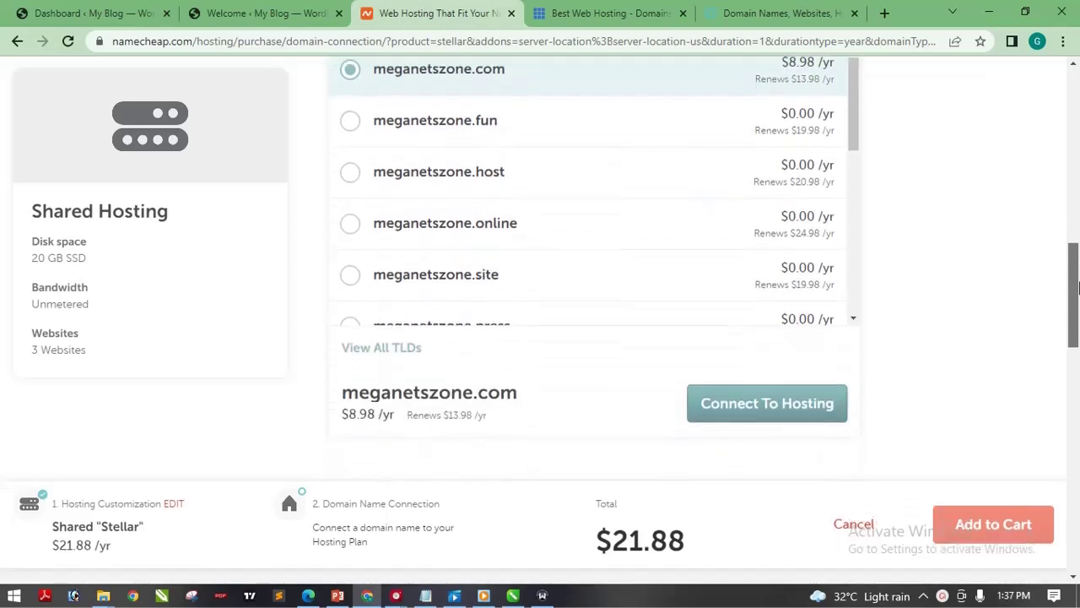
scroll(1077, 285, "up", 1)
scroll(1076, 281, "down", 1)
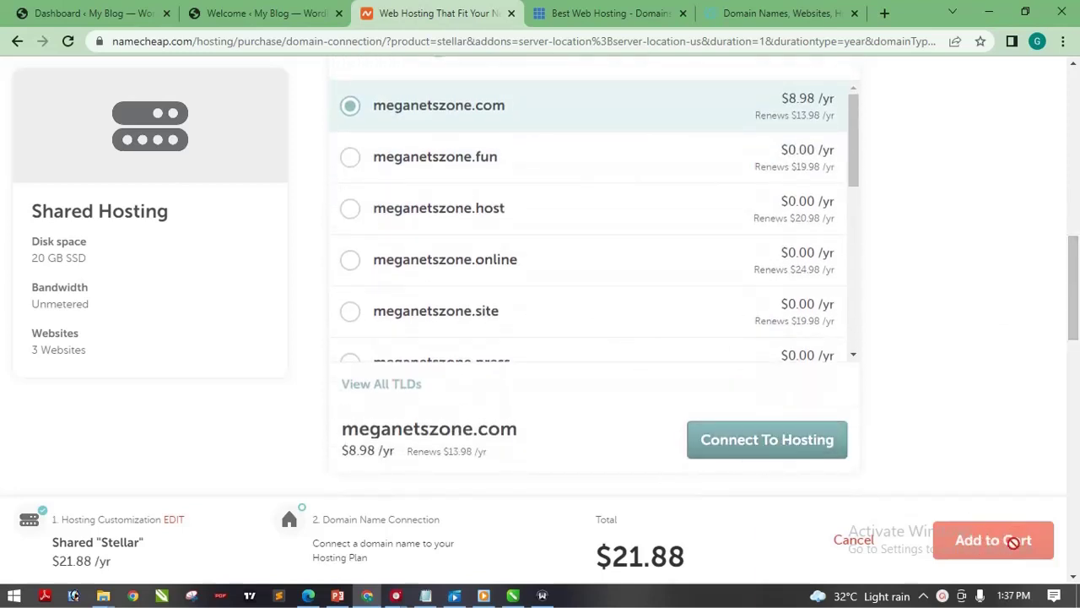
left_click(766, 439)
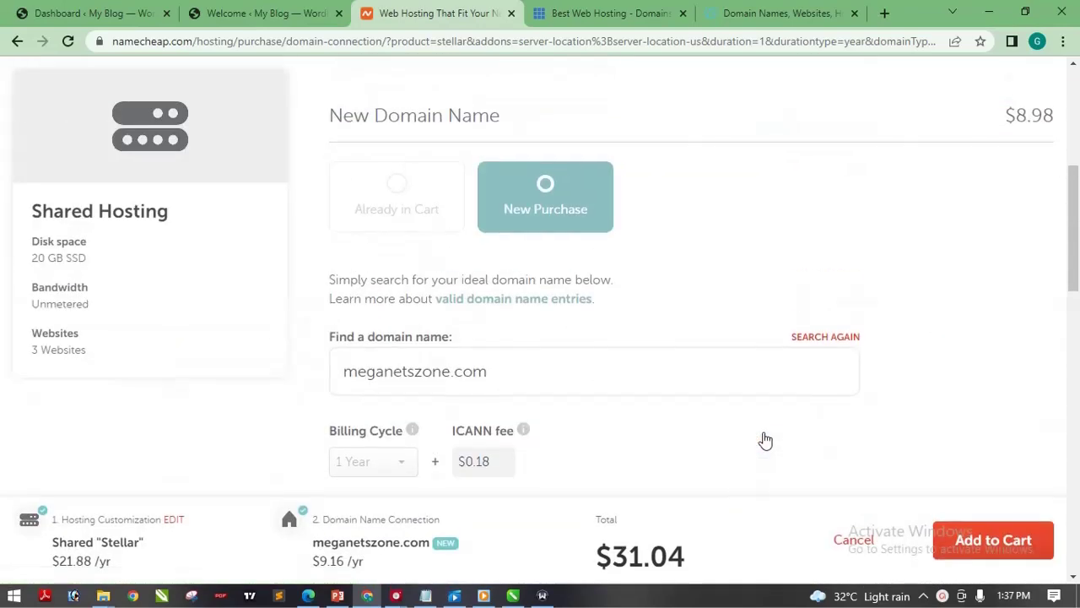
- Check the order's domain and hosting costs and add the Stellar plan with meganetszone.com to the cart
scroll(1078, 232, "down", 2)
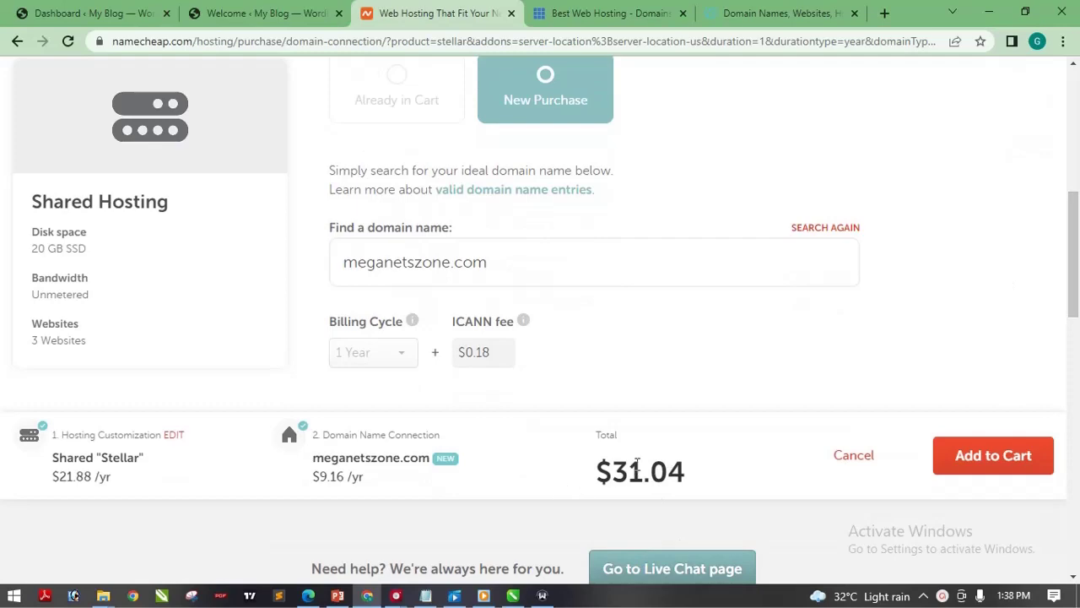
left_click_drag(1078, 261, 1078, 190)
scroll(1079, 189, "down", 1)
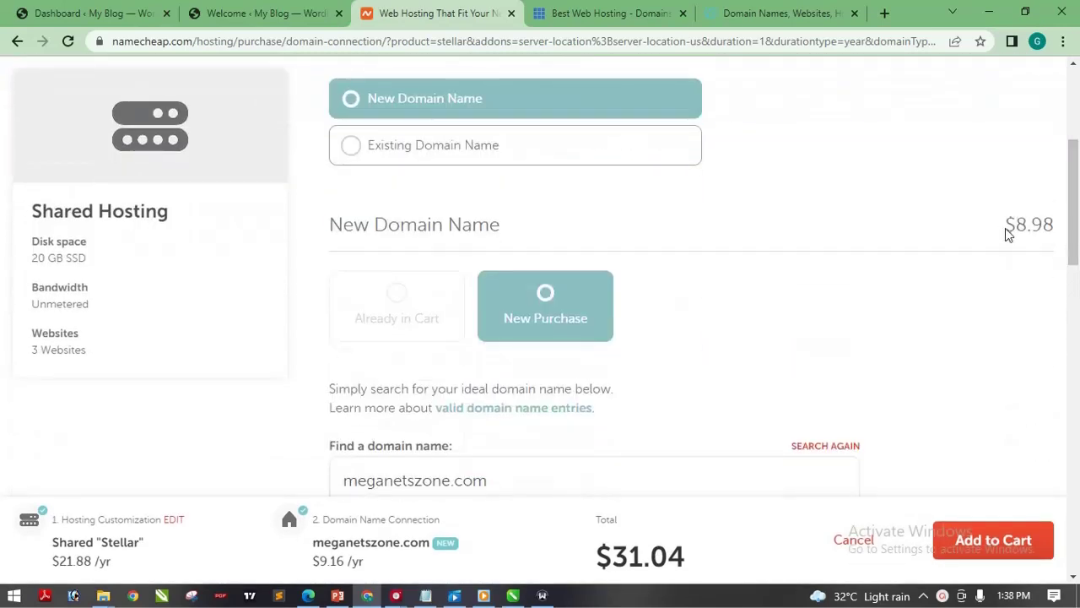
scroll(1079, 236, "down", 1)
scroll(1079, 236, "down", 2)
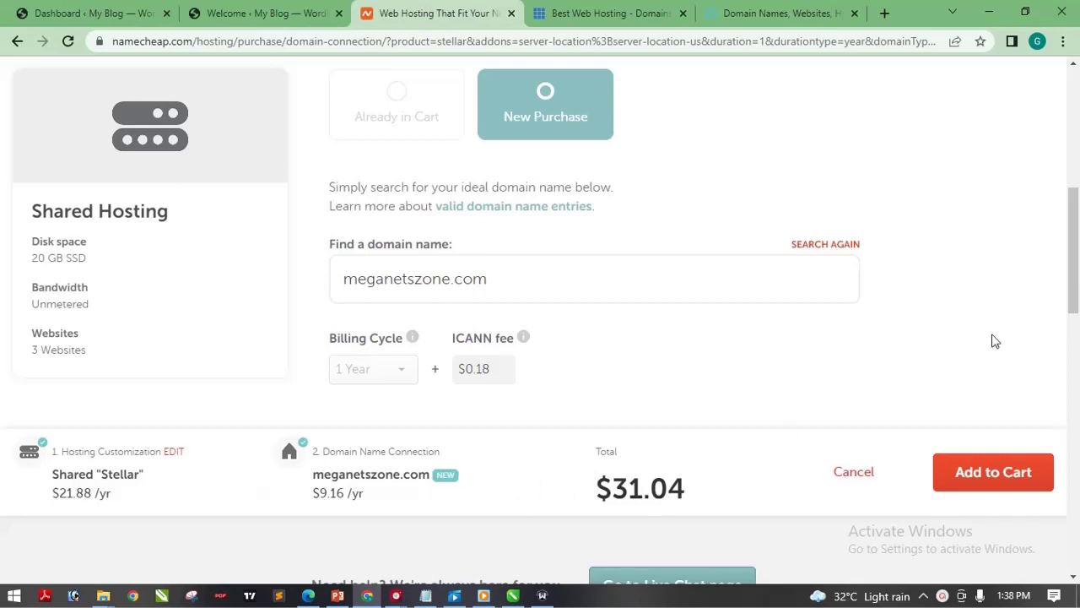
scroll(1046, 325, "down", 2)
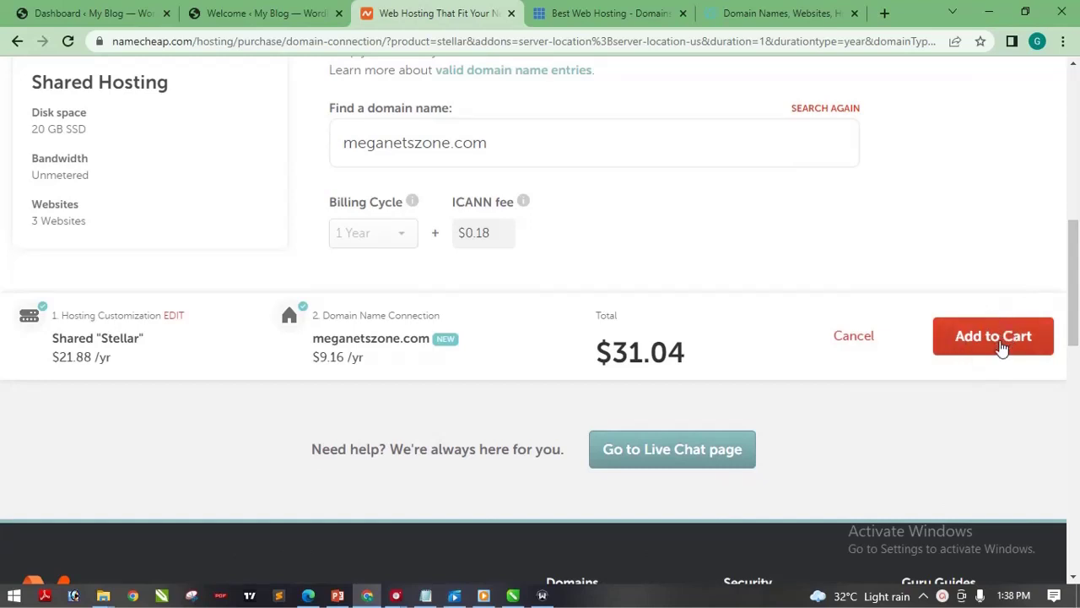
left_click(1001, 348)
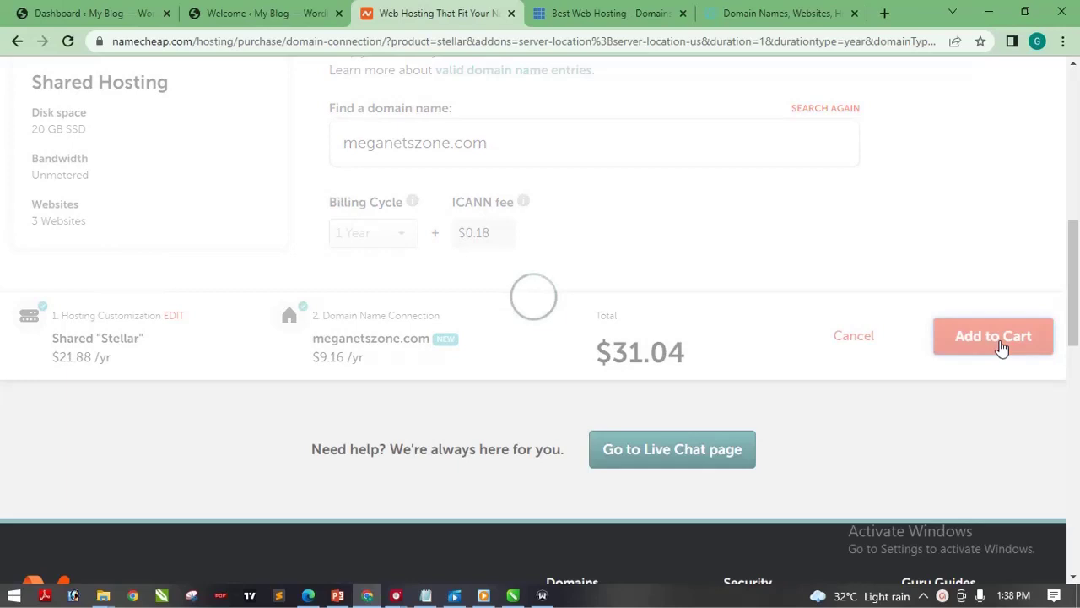
- Review the domain registration and Stellar hosting items in the shopping cart and confirm the order
left_click_drag(1076, 262, 1077, 200)
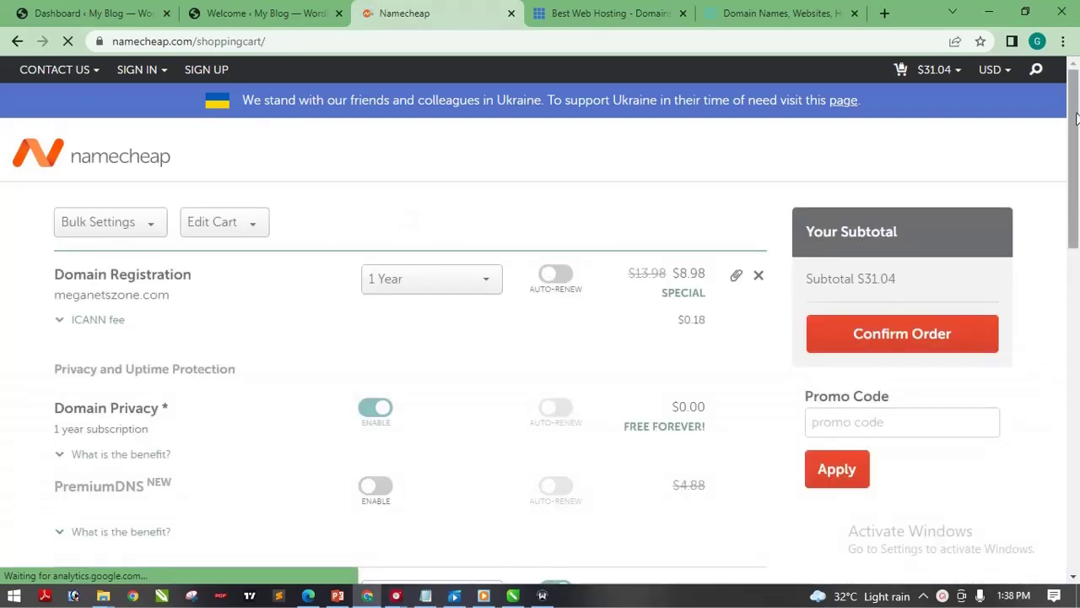
left_click_drag(1075, 118, 1072, 195)
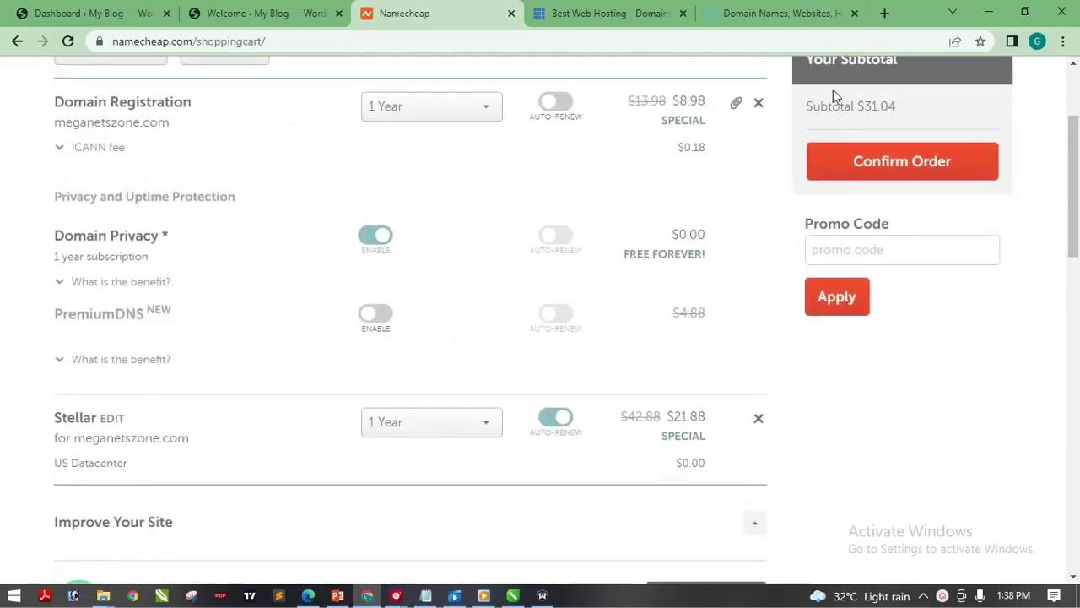
left_click(954, 159)
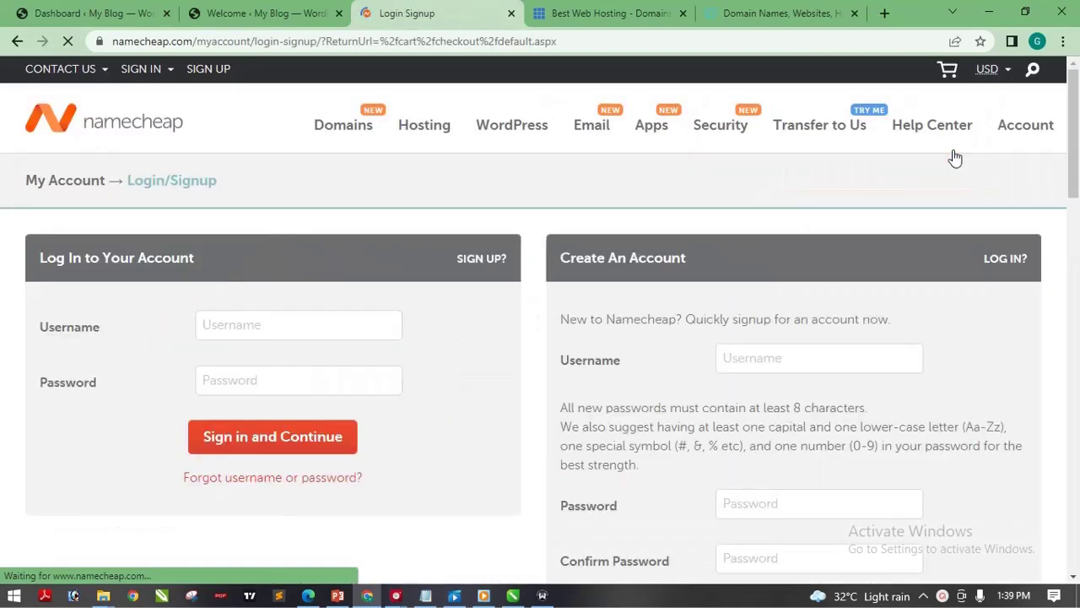
- Go through the account creation fields for username, password, password confirmation, first name, last name and email address without filling them in
mouse_move(1047, 148)
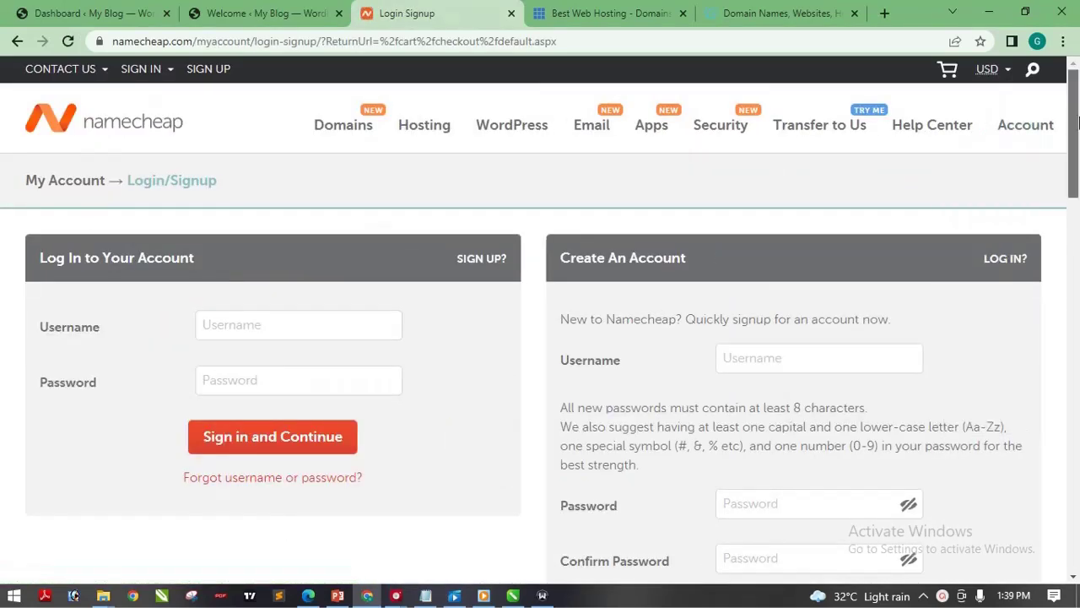
left_click_drag(1077, 120, 1074, 144)
left_click(827, 152)
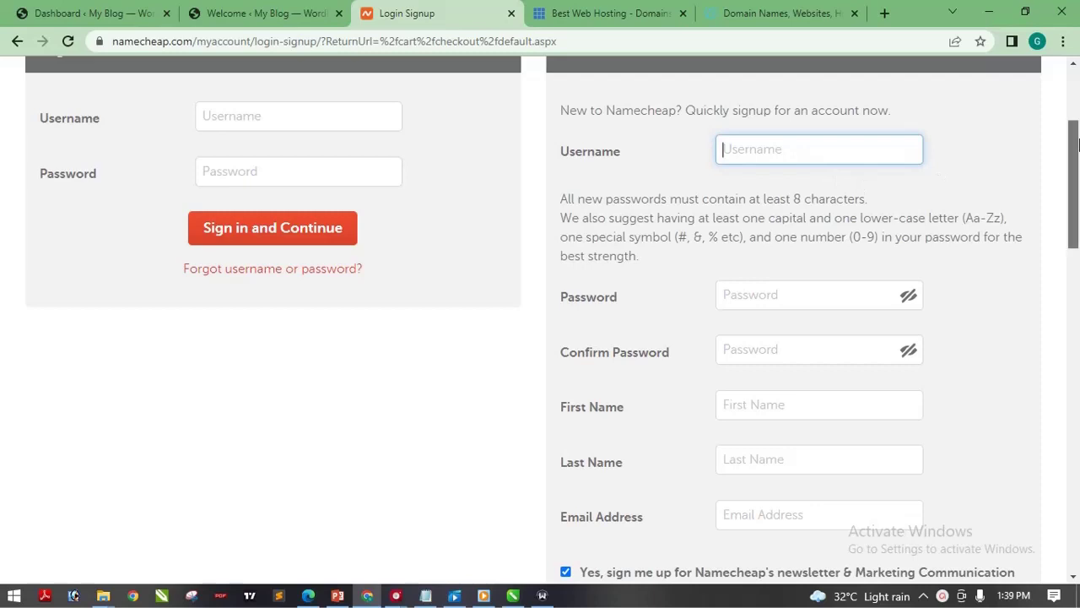
left_click_drag(1074, 182, 1073, 205)
left_click(838, 199)
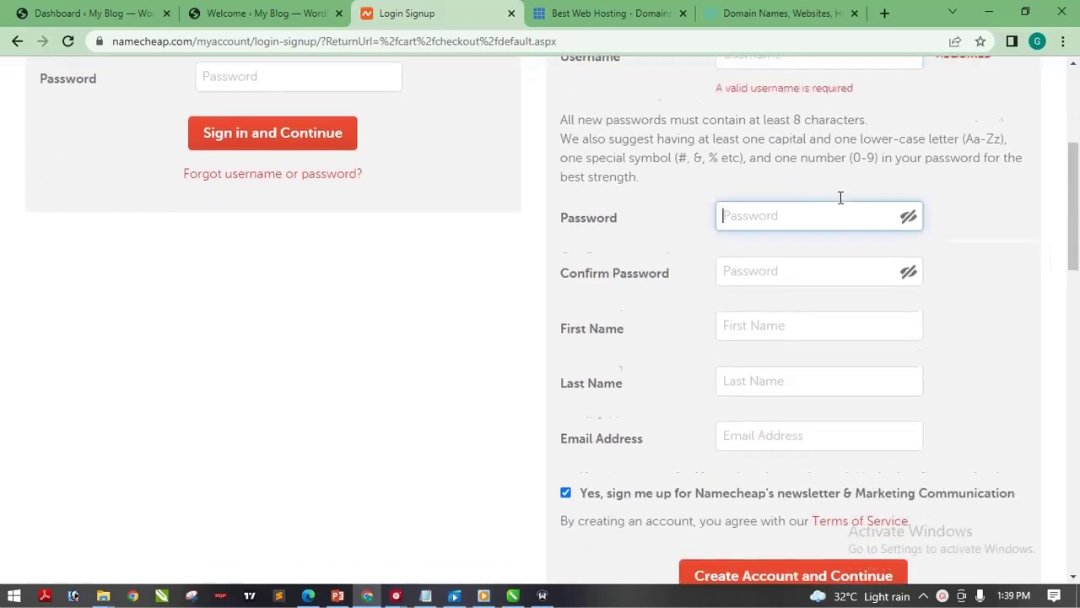
left_click(762, 274)
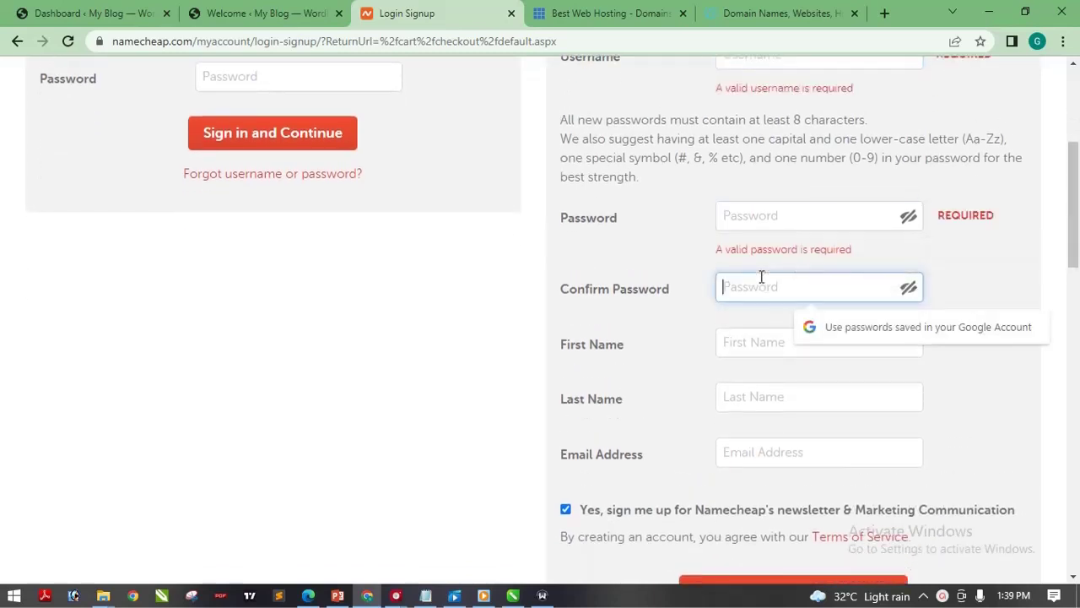
left_click(759, 343)
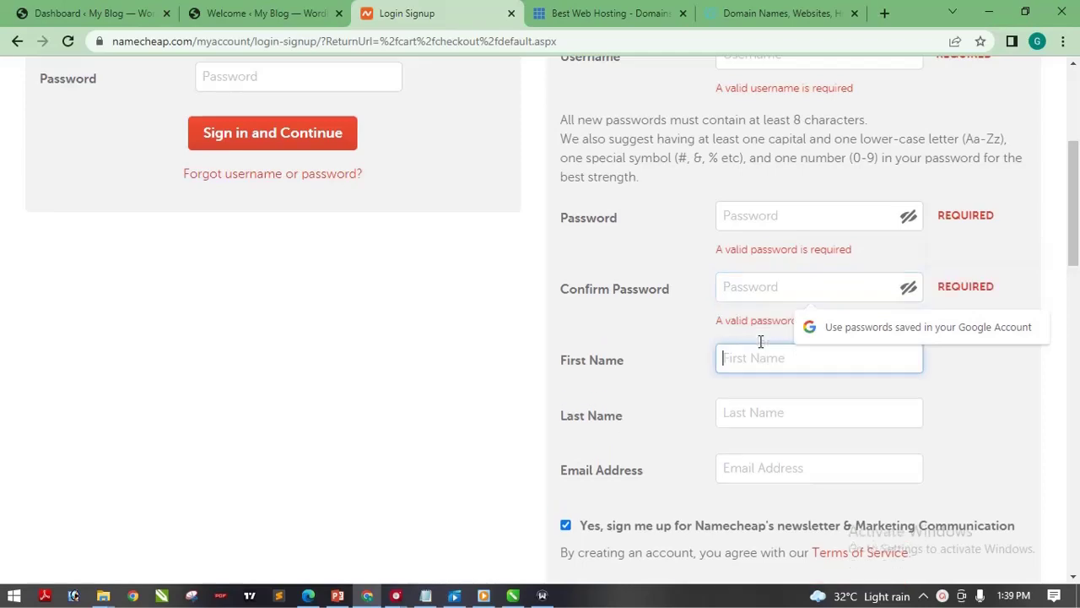
left_click(772, 415)
left_click(767, 480)
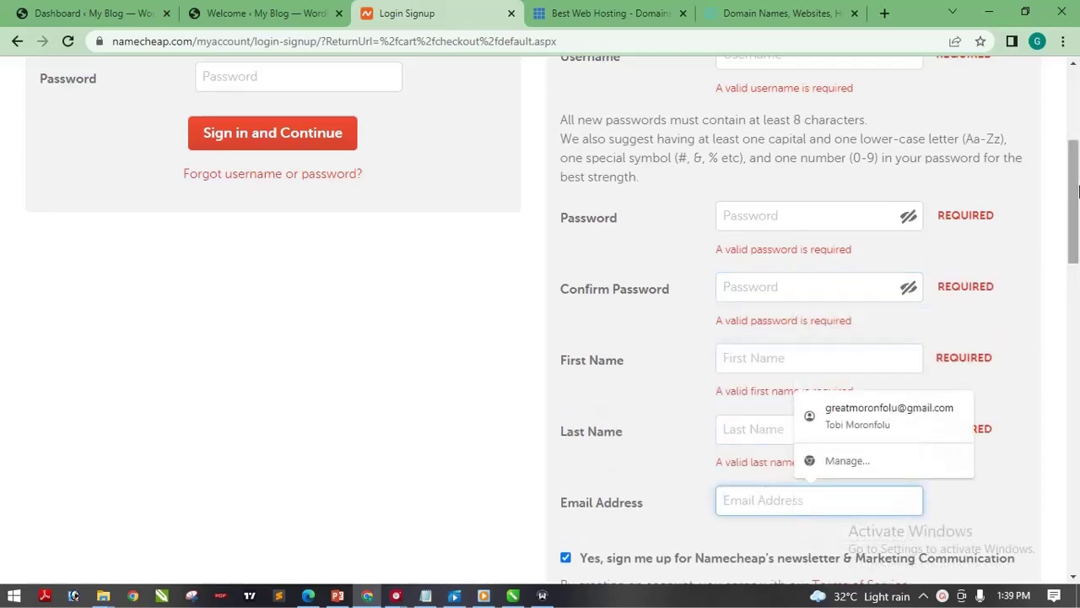
- Review the login form and the whole account creation form, including the newsletter option and terms of service
scroll(1076, 148, "up", 3)
scroll(1077, 186, "down", 5)
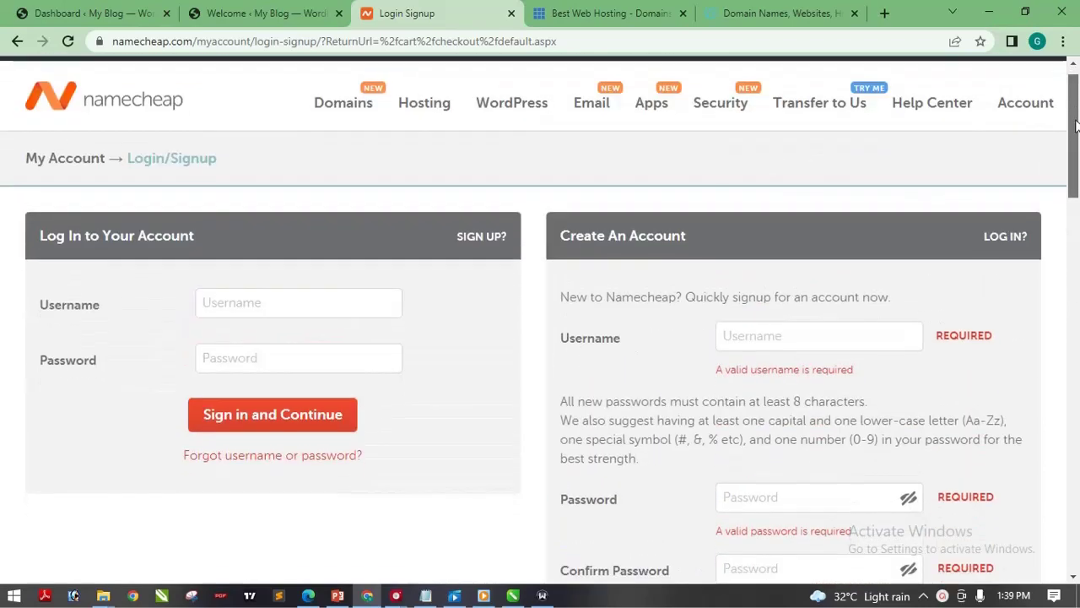
scroll(1077, 194, "up", 5)
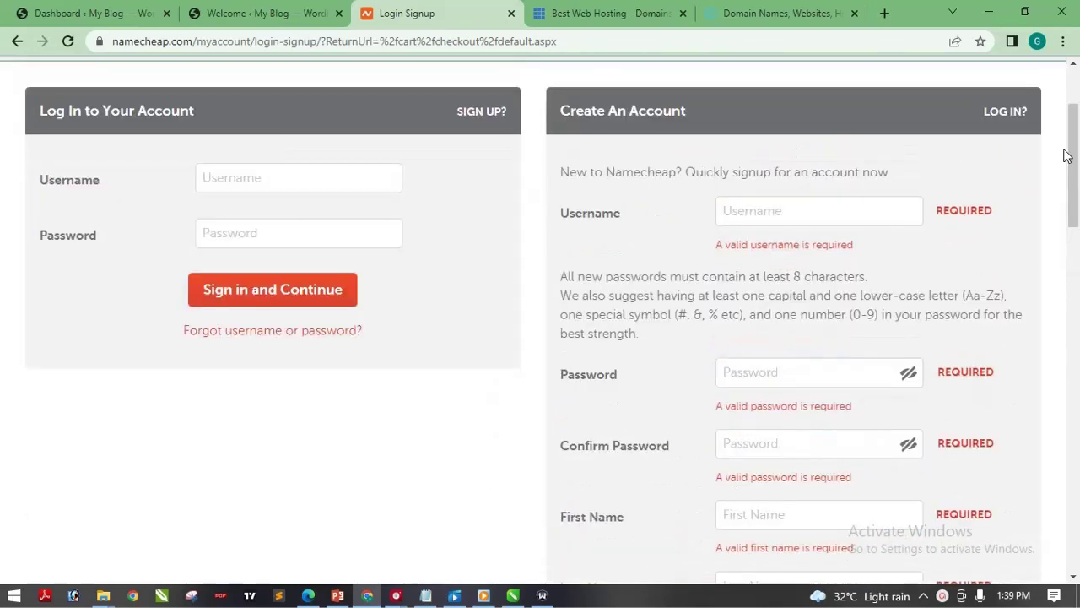
scroll(1066, 168, "down", 4)
scroll(1062, 203, "down", 2)
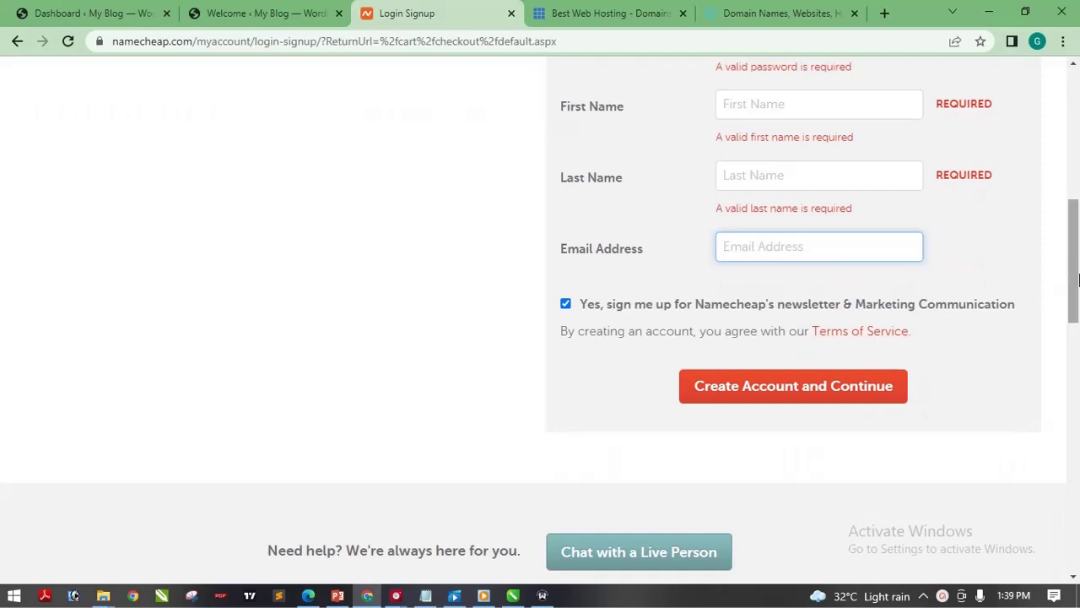
- Compare the existing-customer login fields with the required account creation fields, without filling in either form
scroll(1076, 194, "up", 5)
scroll(1076, 194, "up", 2)
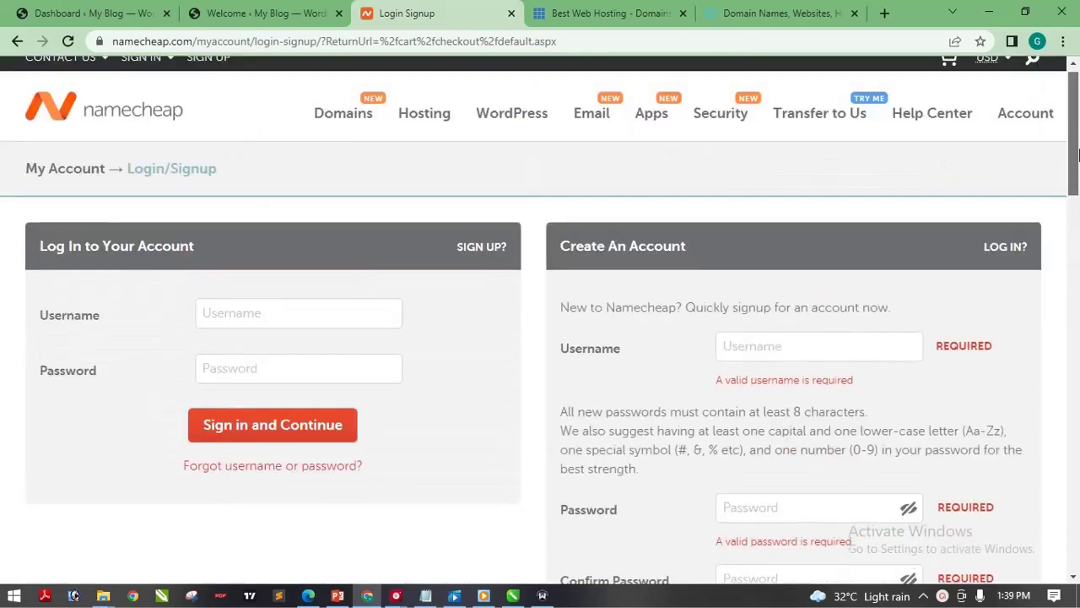
left_click(266, 301)
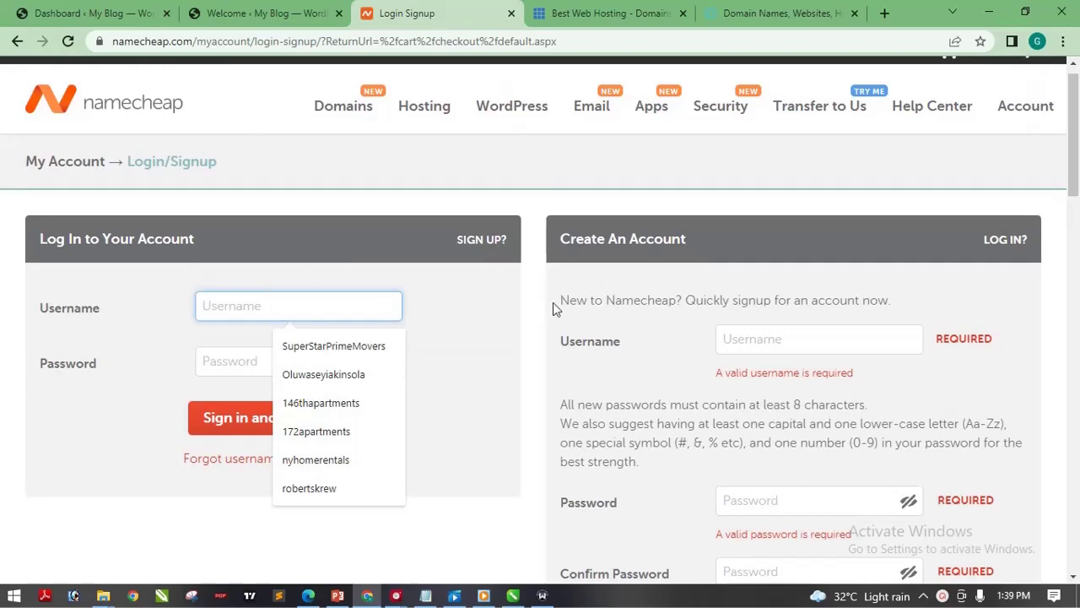
left_click_drag(1069, 158, 1054, 280)
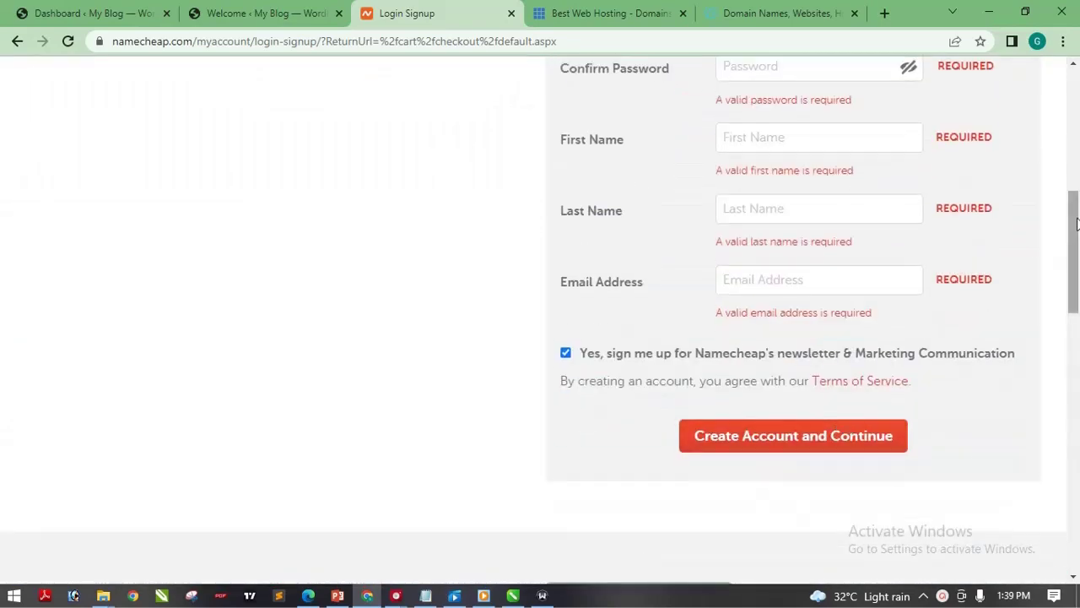
left_click_drag(1077, 222, 1077, 94)
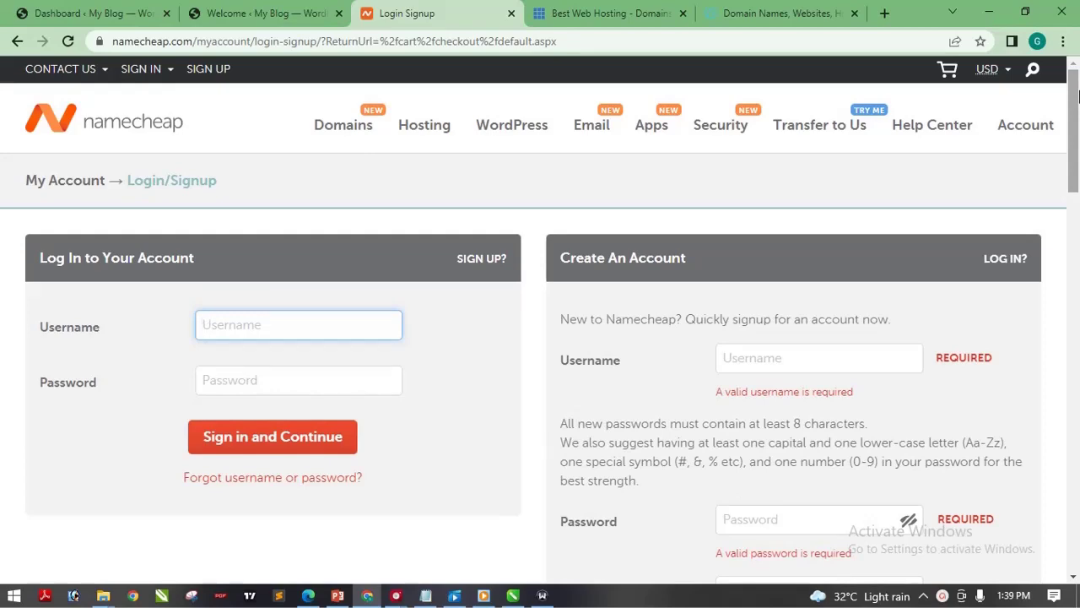
mouse_move(1077, 94)
left_mouse_down()
mouse_move(1077, 321)
mouse_move(1075, 96)
left_mouse_up()
left_click_drag(1077, 96, 1076, 101)
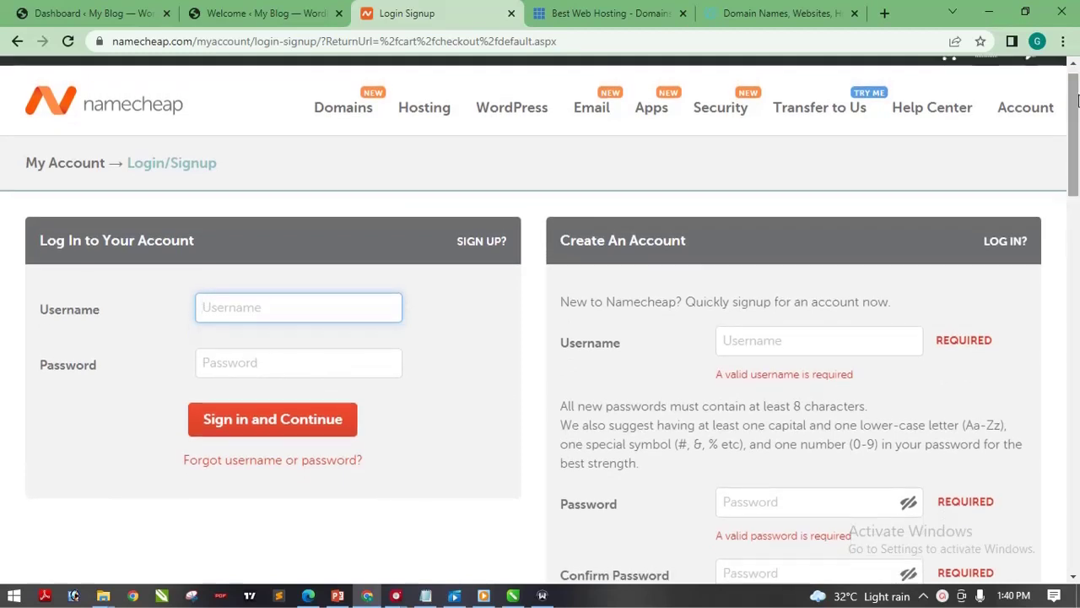
left_click_drag(1077, 100, 1075, 76)
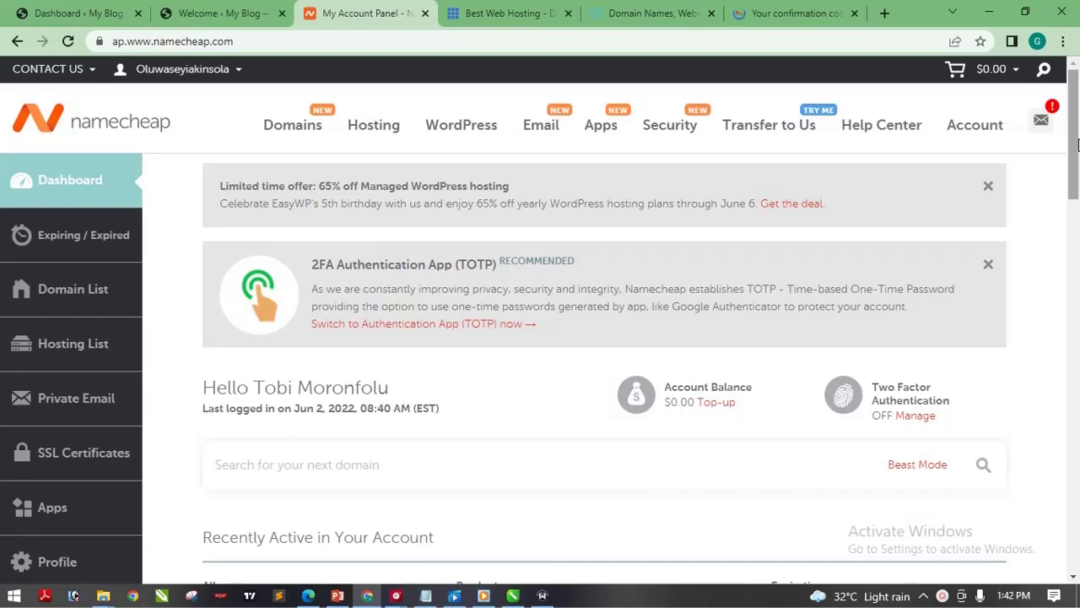
- Examine the account dashboard's recently active domains, including their products and expiration dates
left_click_drag(1076, 140, 1076, 251)
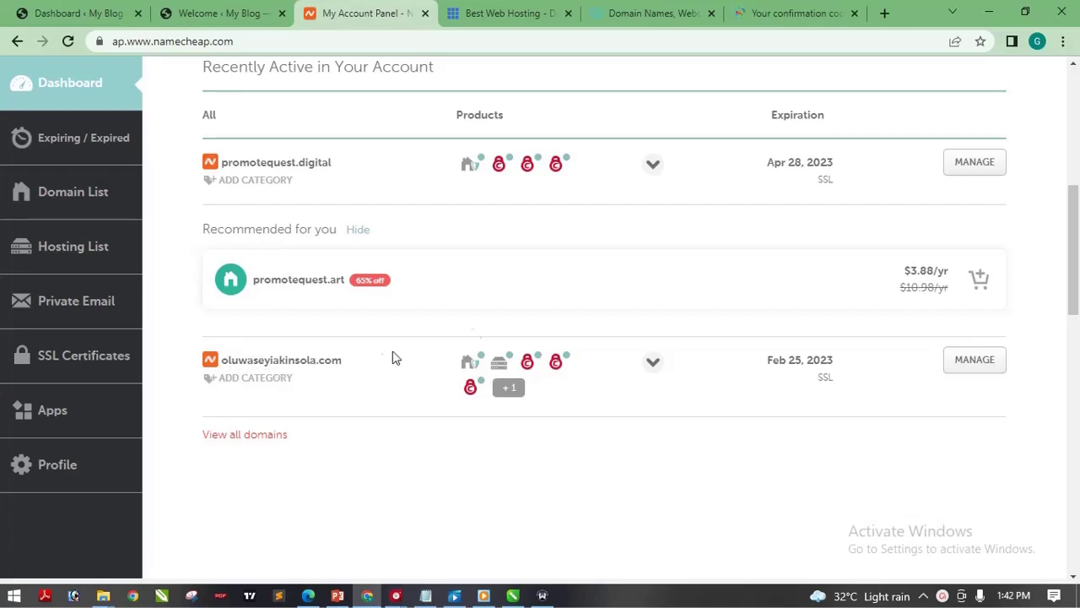
left_click_drag(1076, 262, 1075, 165)
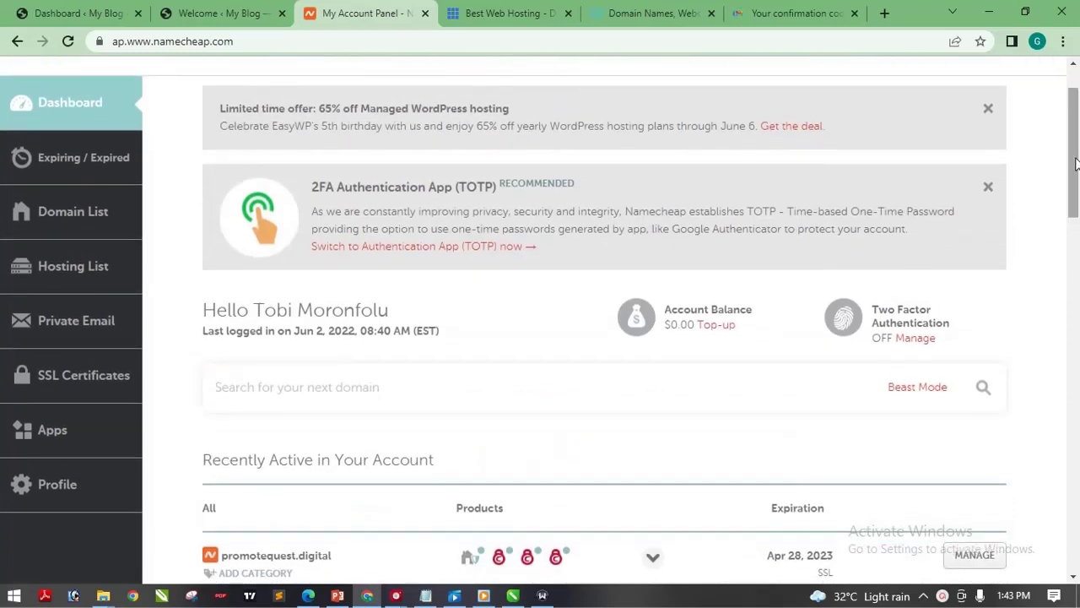
left_click_drag(1075, 165, 1078, 256)
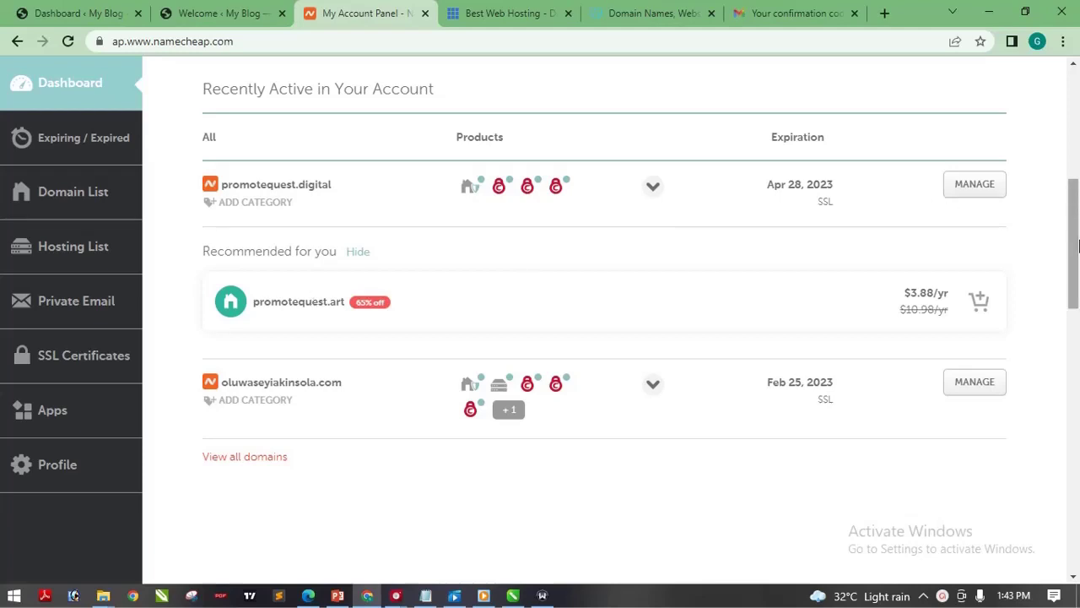
scroll(1078, 200, "up", 2)
left_click_drag(1078, 200, 1077, 244)
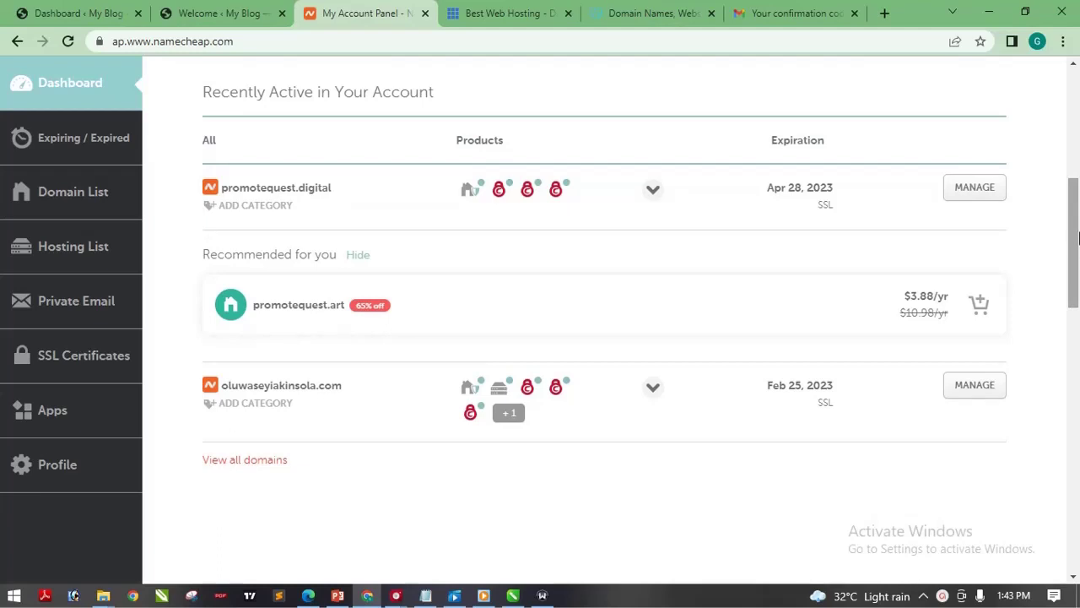
left_click_drag(1078, 239, 1077, 264)
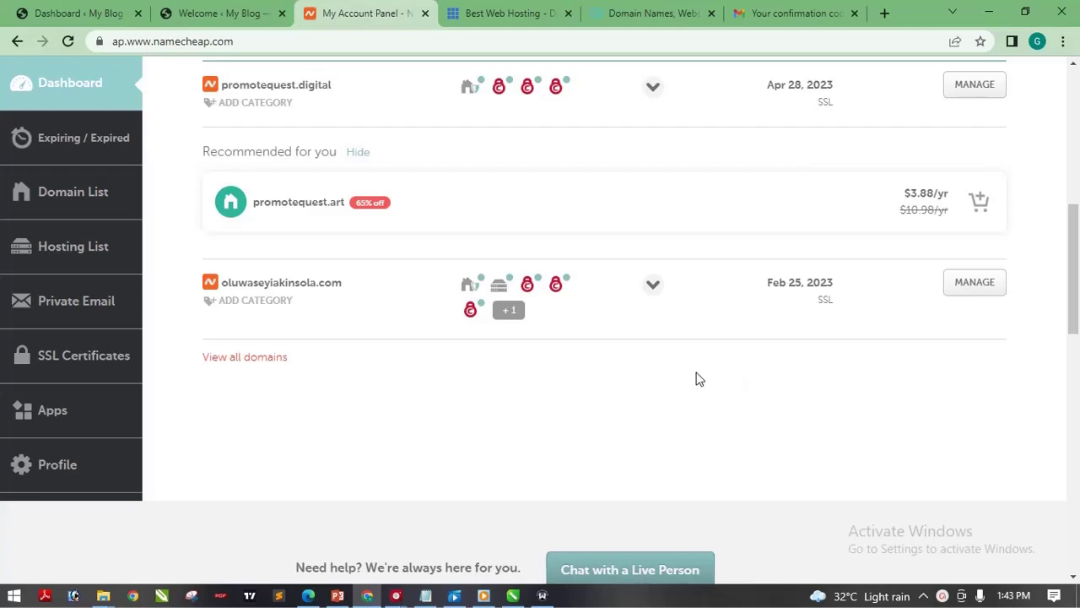
left_click_drag(1073, 314, 1075, 300)
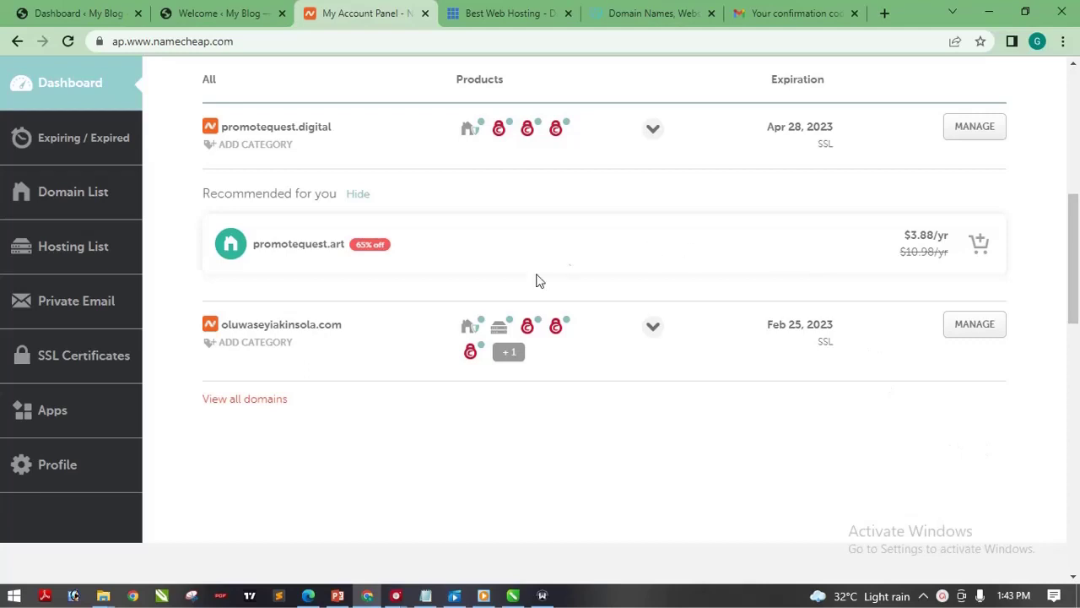
- Open cPanel for the Stellar hosting plan attached to the account's .com domain
mouse_move(501, 329)
left_click_drag(353, 333, 288, 326)
left_click(390, 402)
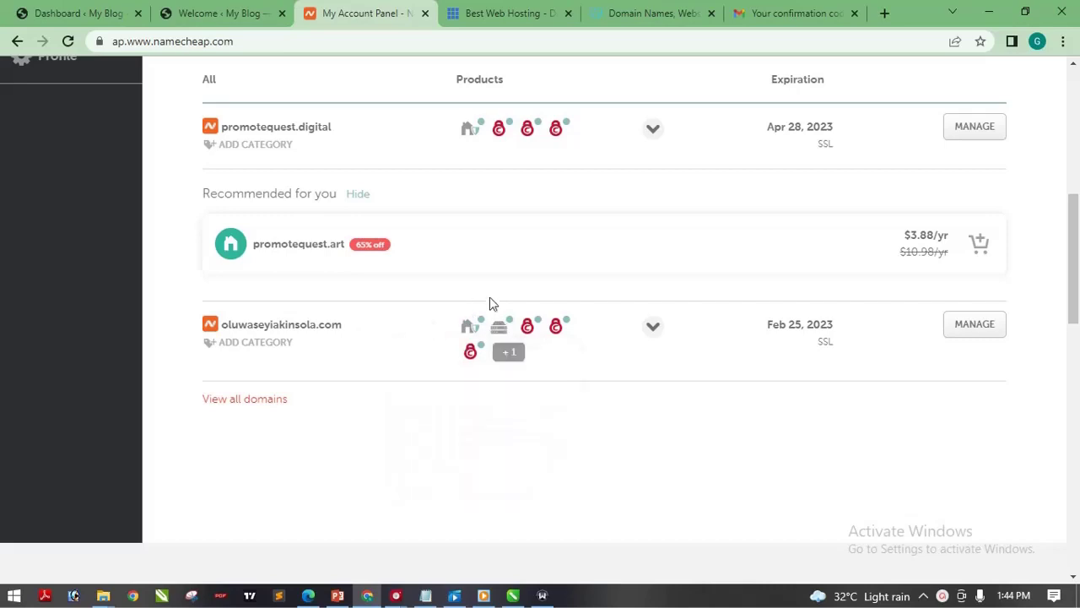
mouse_move(501, 327)
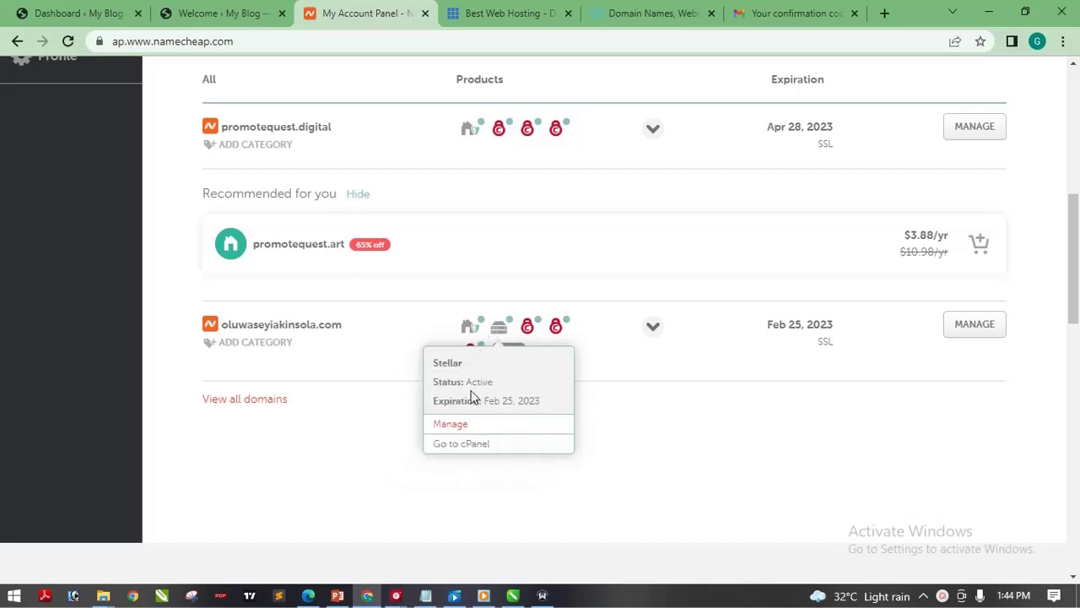
left_click(475, 455)
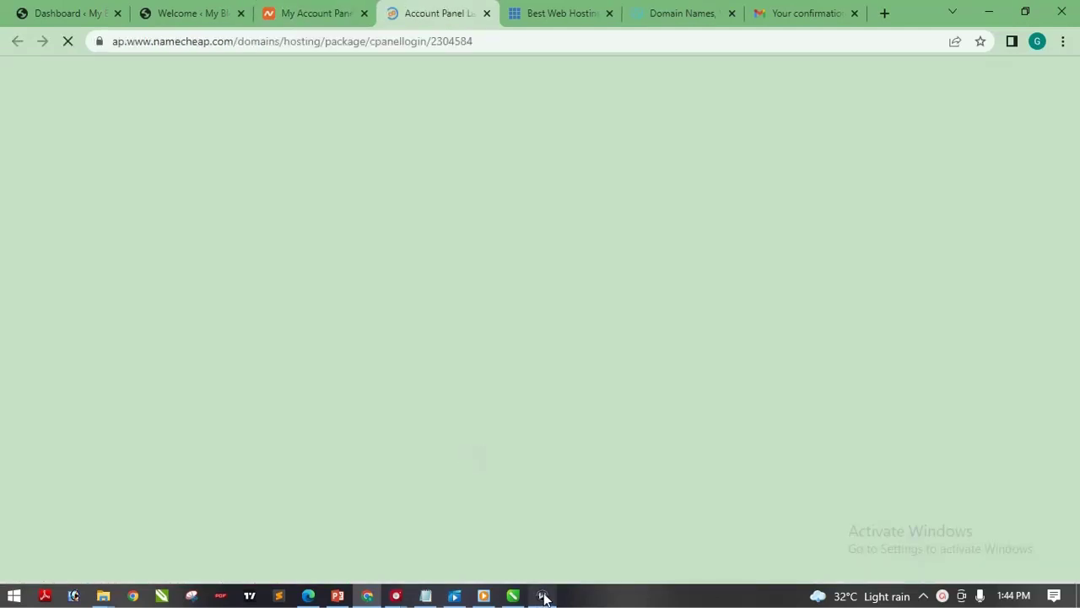
mouse_move(544, 597)
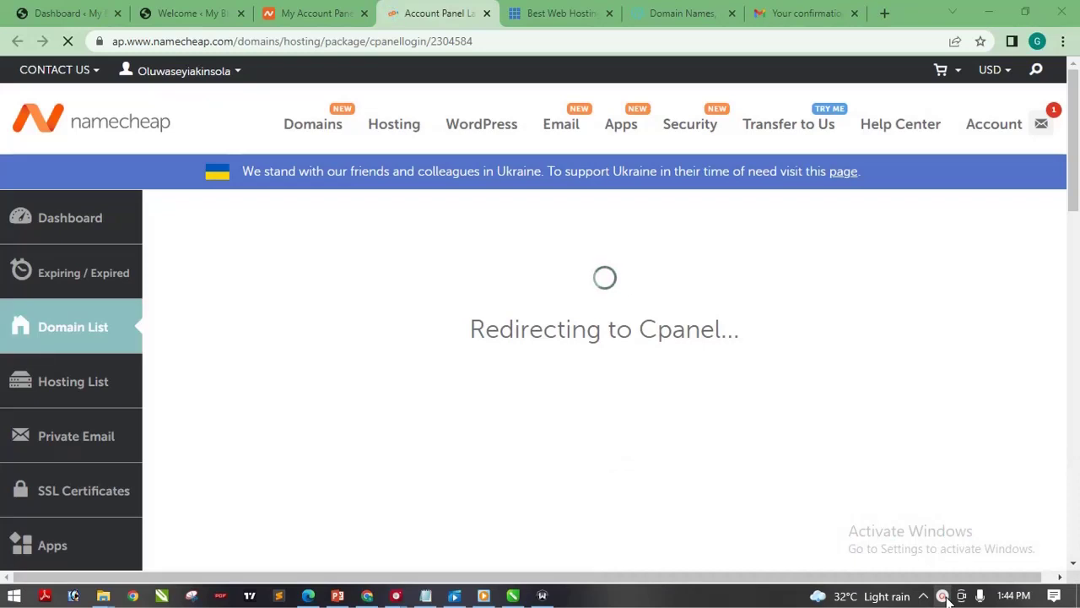
left_click(943, 596)
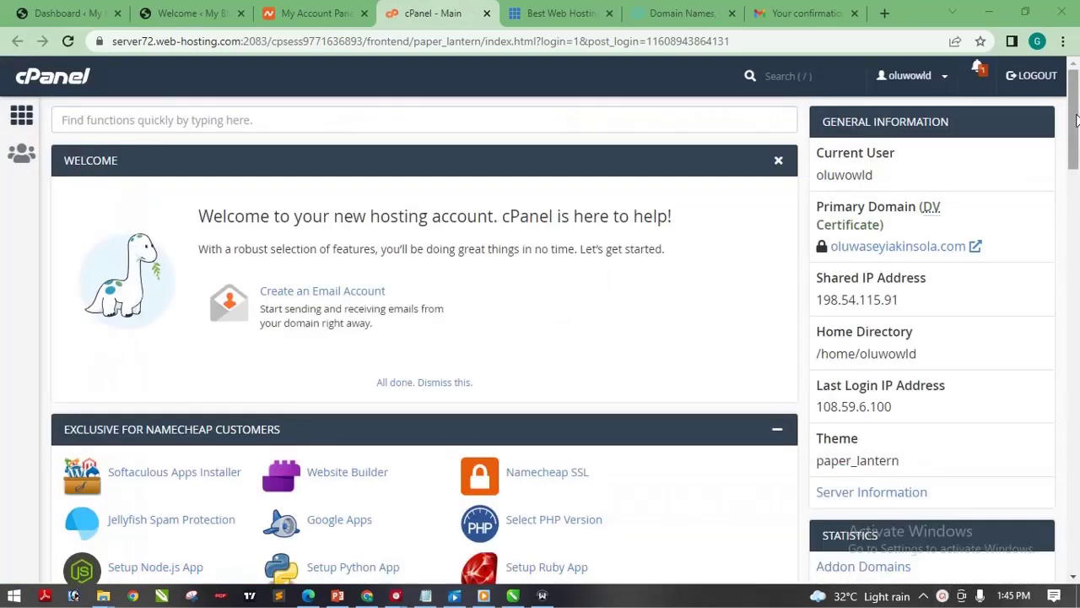
- Browse the cPanel home page's sections, from Softaculous Apps Installer and Files to Email, Databases and Domains
key("/")
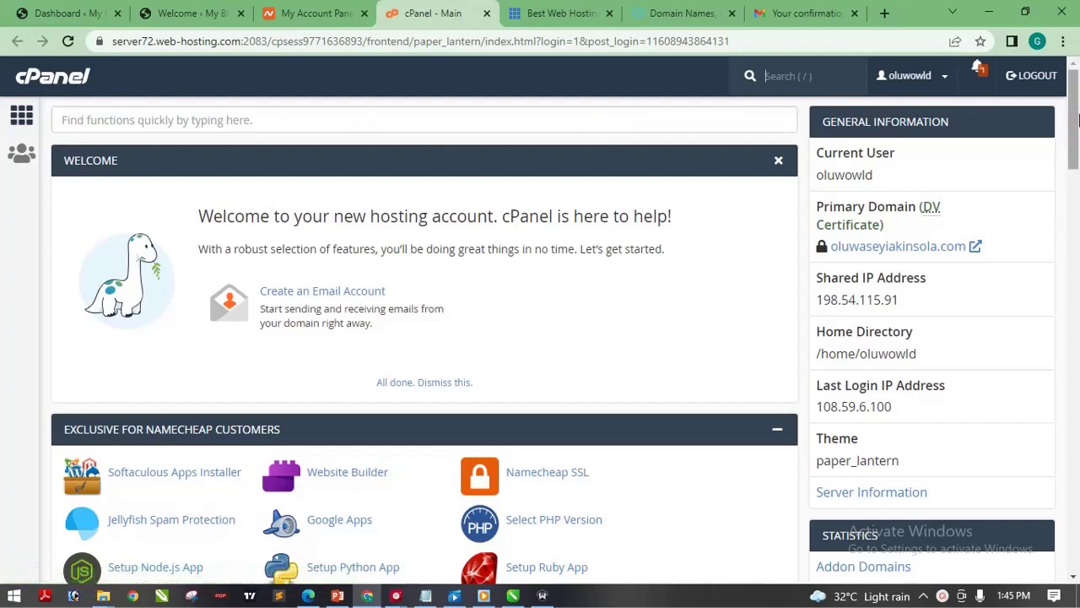
scroll(1076, 131, "down", 2)
left_click_drag(1077, 131, 1076, 196)
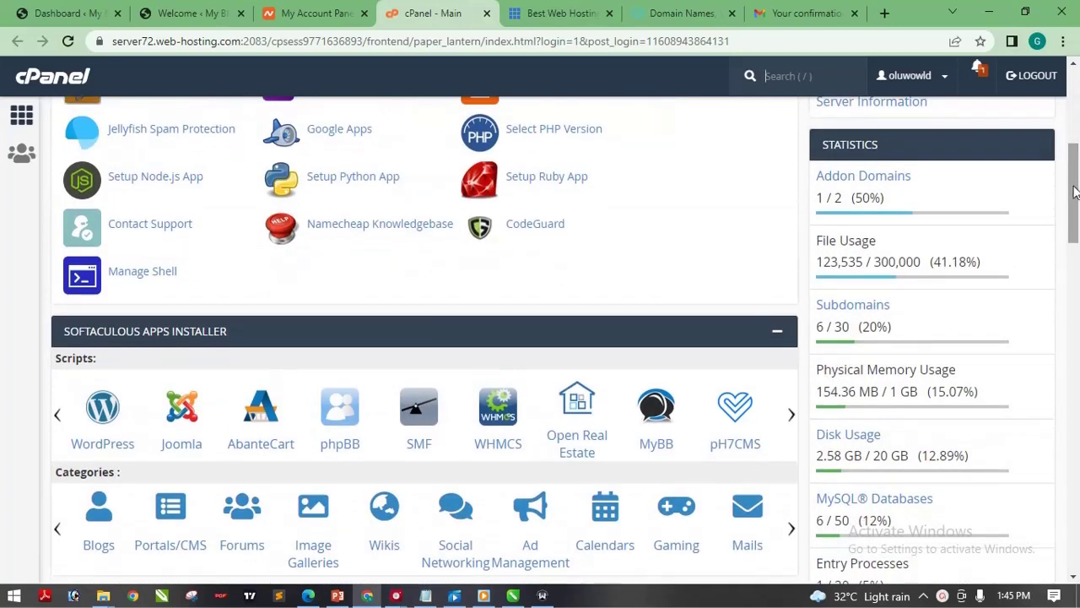
left_click_drag(1074, 192, 1076, 297)
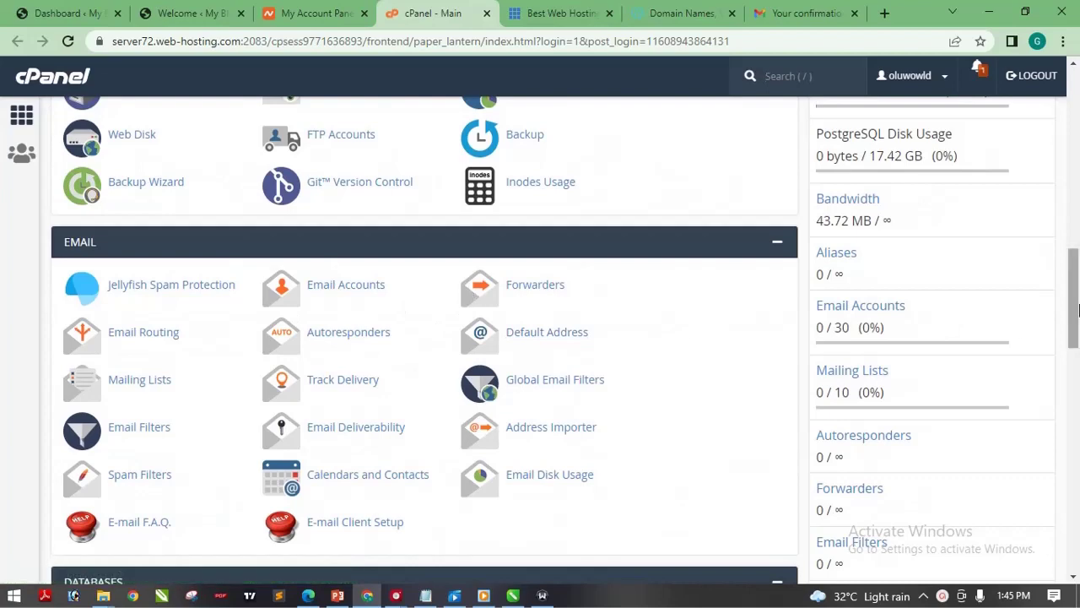
left_click_drag(1077, 289, 1077, 373)
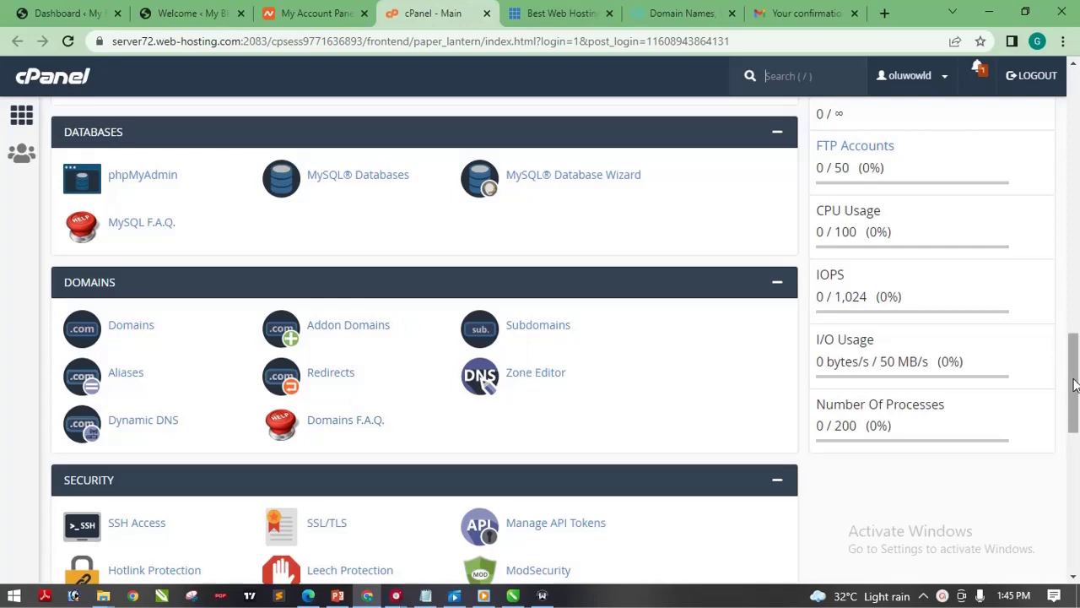
left_click_drag(1074, 384, 1078, 211)
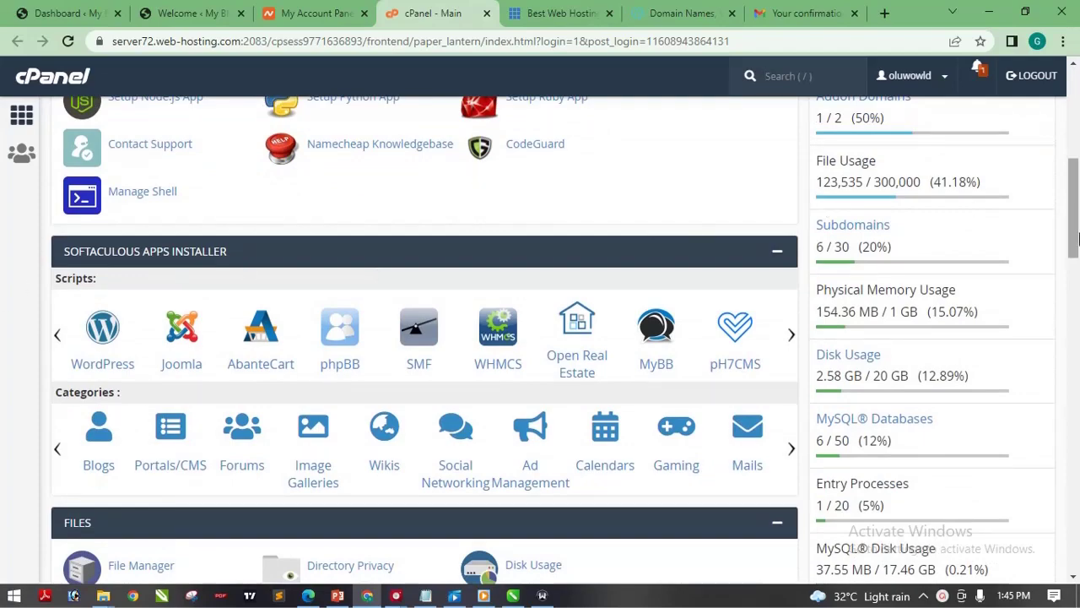
mouse_move(1075, 221)
left_mouse_down()
mouse_move(1076, 127)
mouse_move(1078, 230)
left_mouse_up()
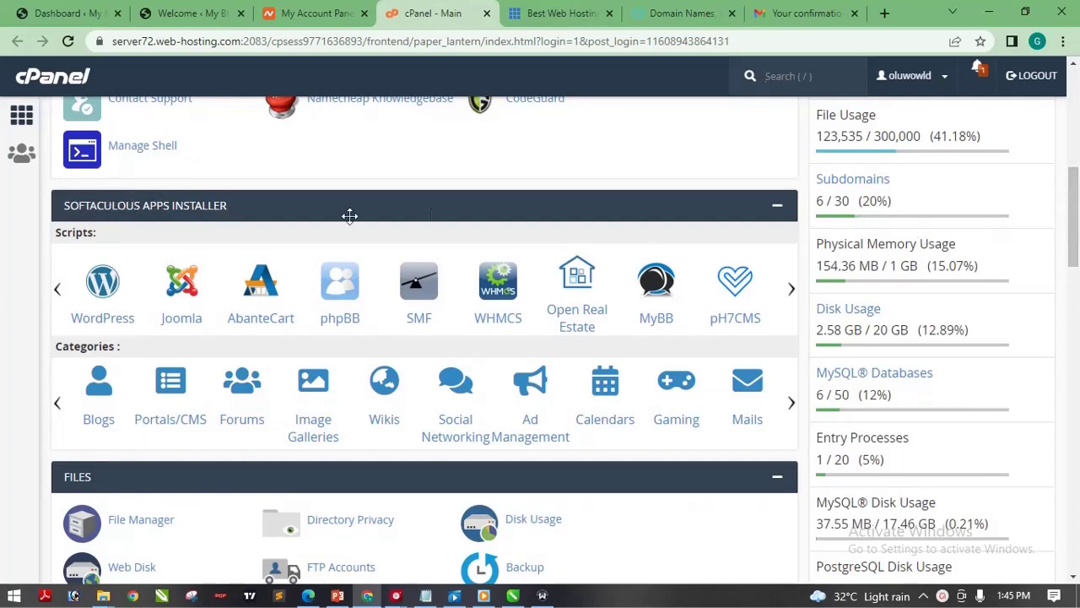
mouse_move(1073, 202)
left_mouse_down()
mouse_move(1077, 504)
mouse_move(1078, 105)
mouse_move(1078, 202)
left_mouse_up()
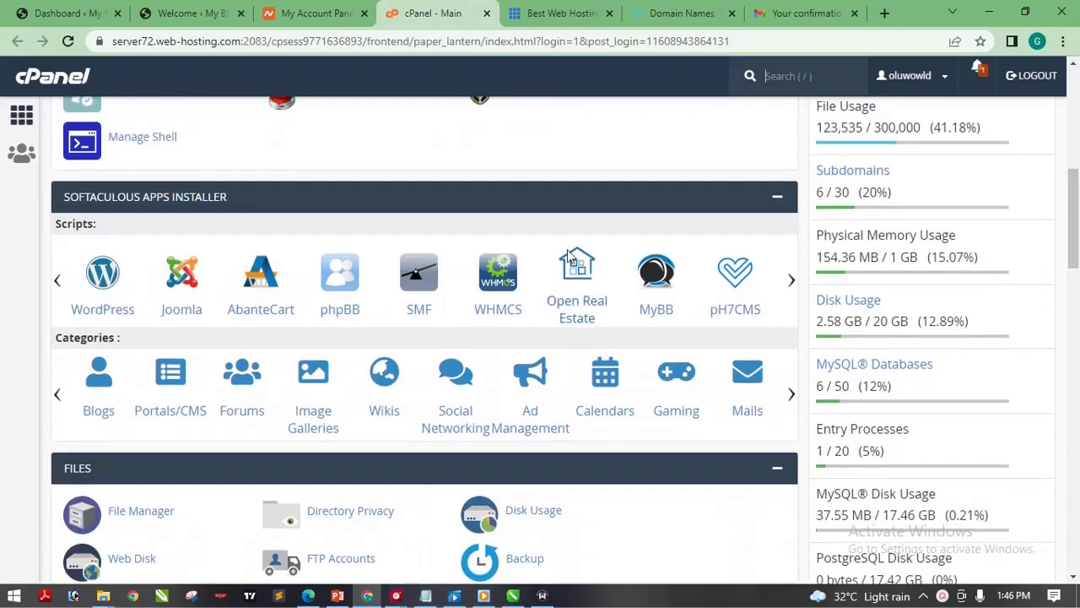
- Open the WordPress script from the Softaculous Apps Installer in a new browser tab and switch to it
left_click_drag(1077, 167, 1077, 245)
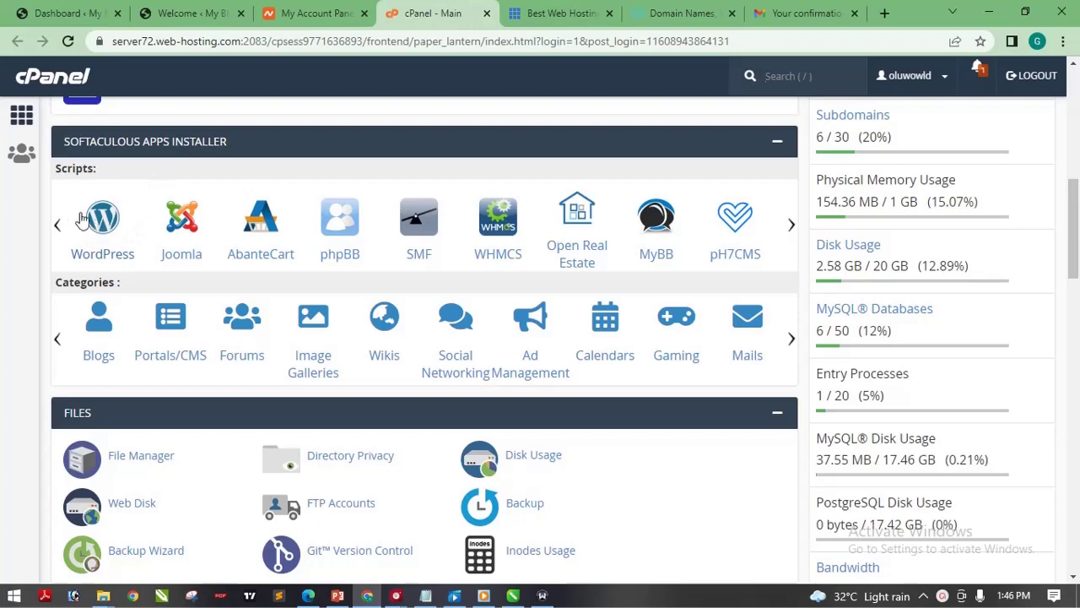
right_click(122, 222)
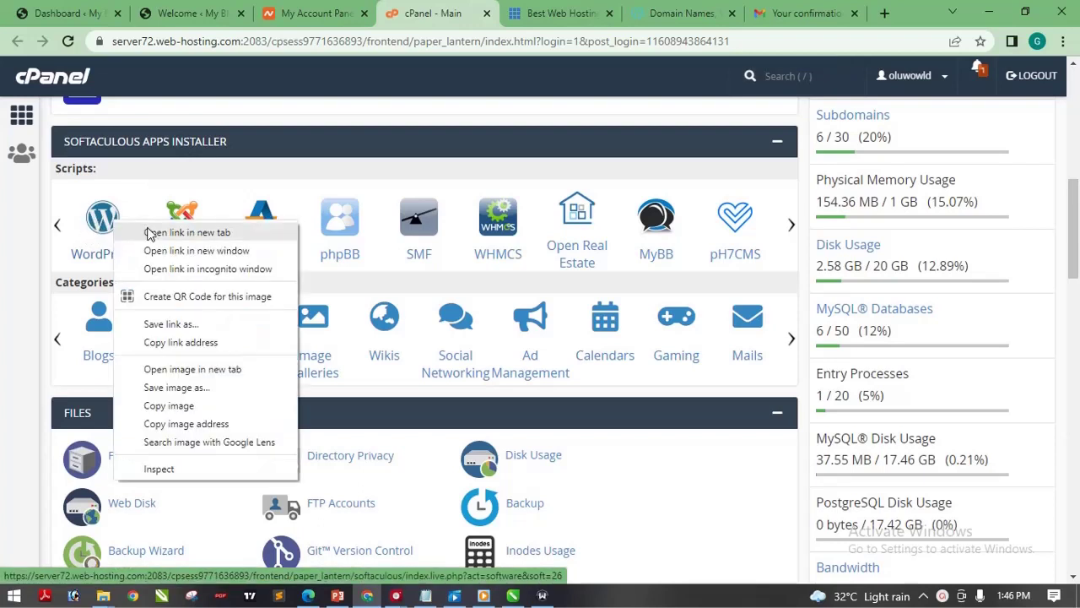
left_click(152, 231)
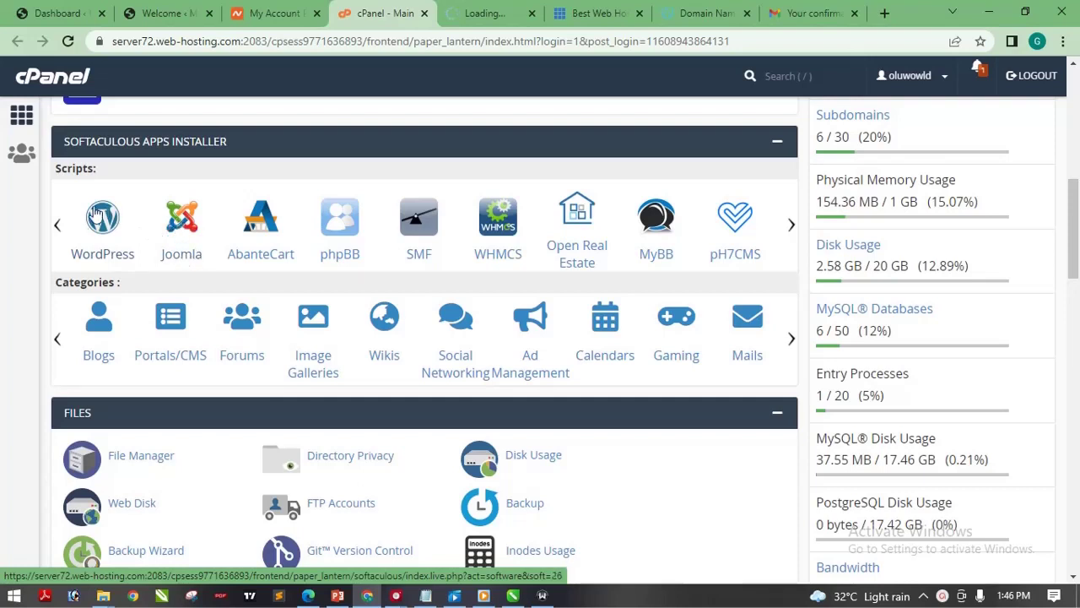
left_click(475, 10)
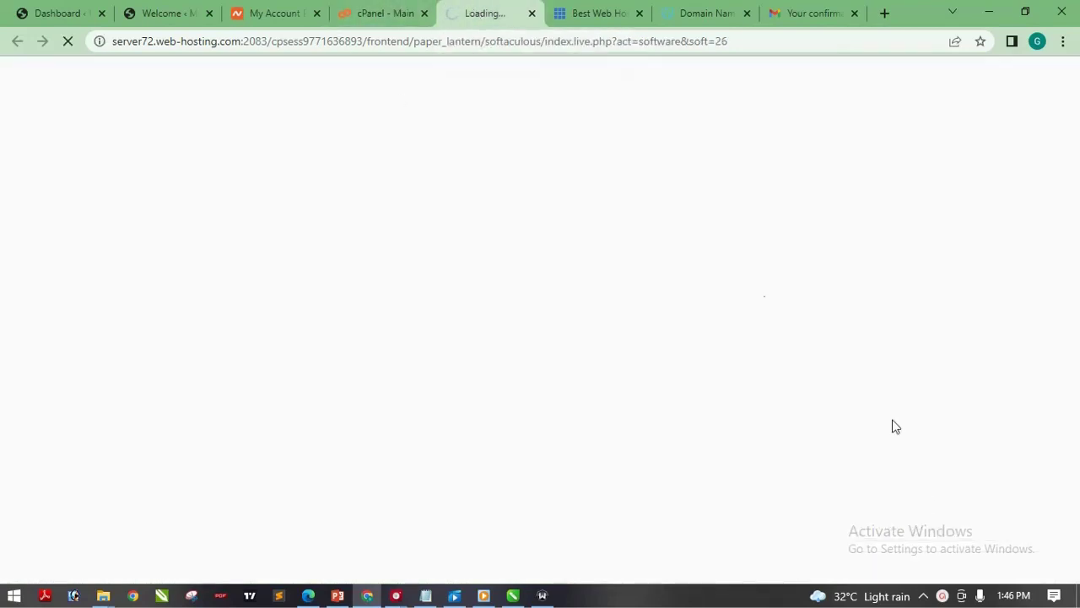
left_click(943, 596)
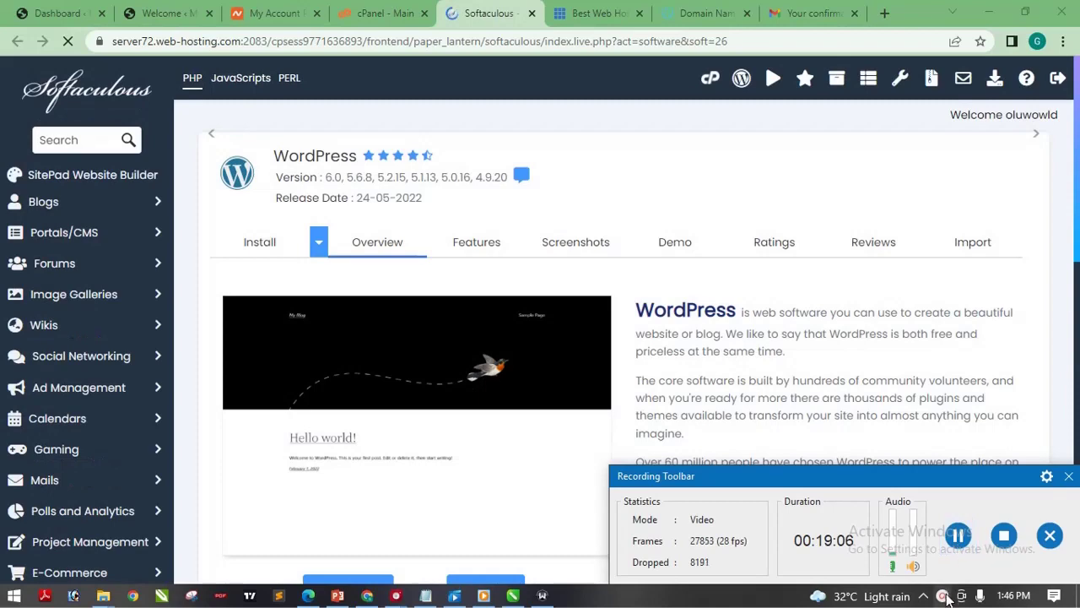
left_click(943, 596)
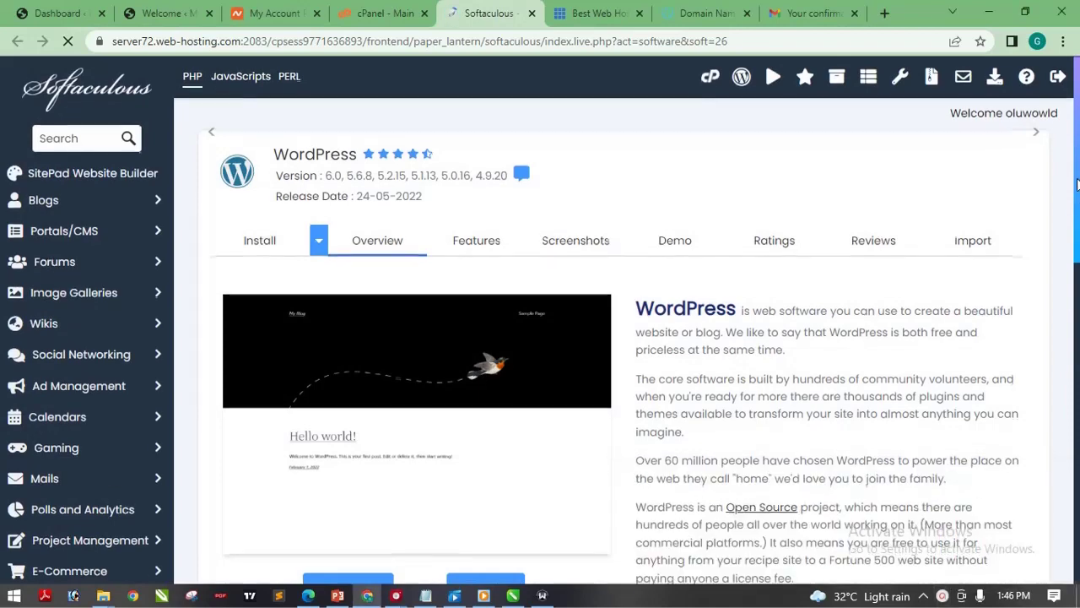
- Check the list of current WordPress installations and open the Quick Install form for WordPress
left_click_drag(1078, 180, 1078, 390)
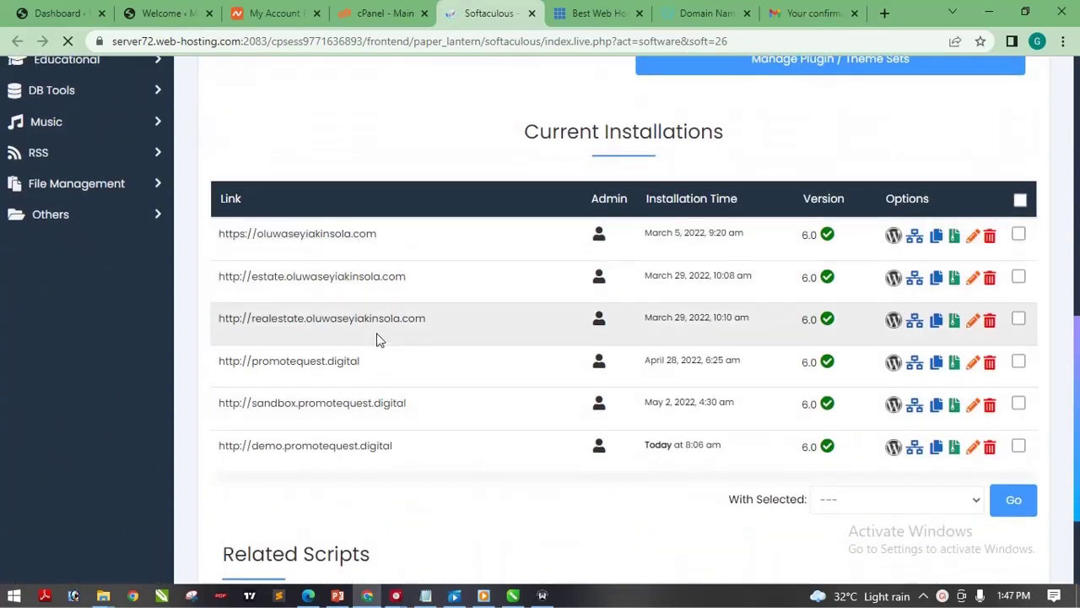
left_click_drag(1078, 399, 1078, 154)
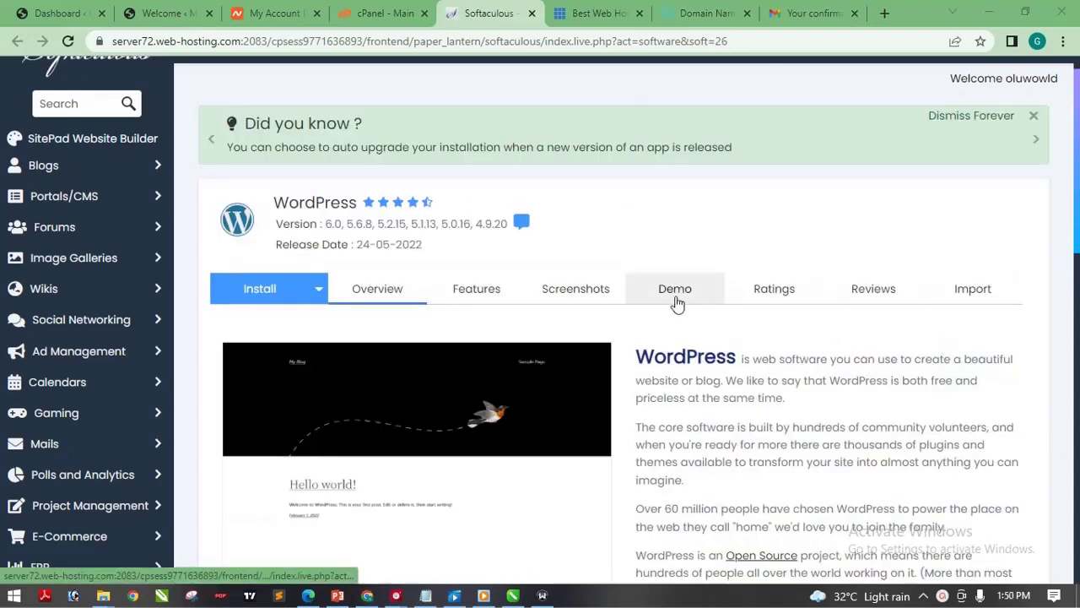
scroll(1078, 157, "down", 1)
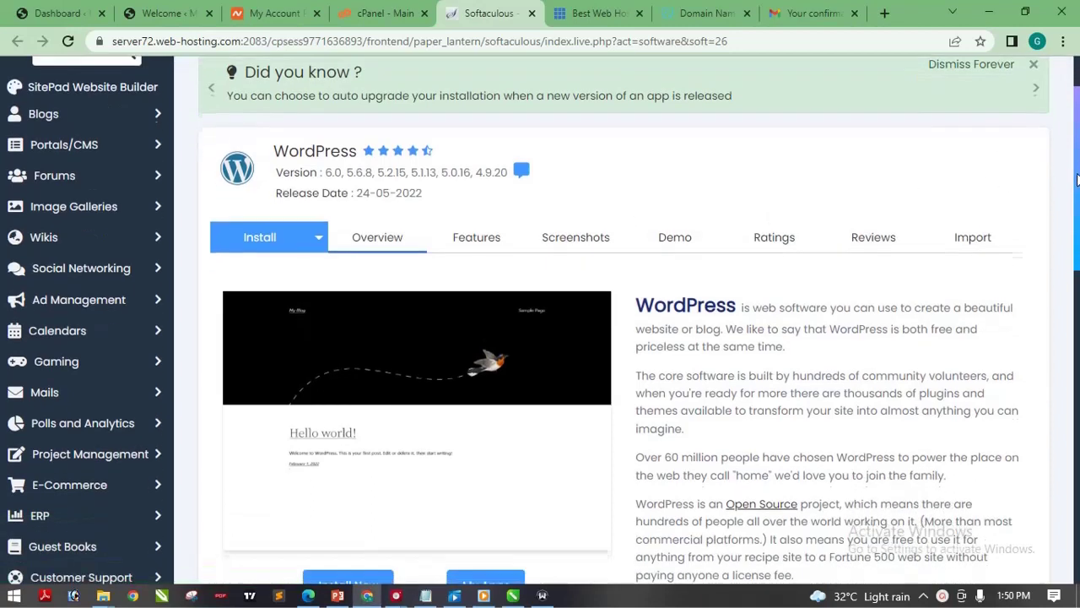
left_click(319, 228)
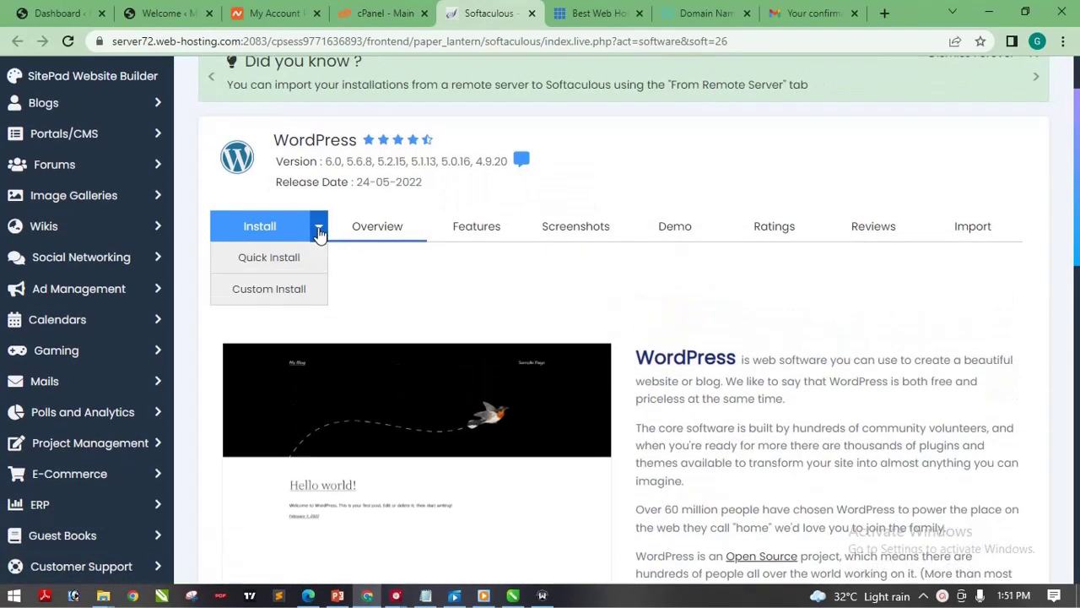
left_click(277, 259)
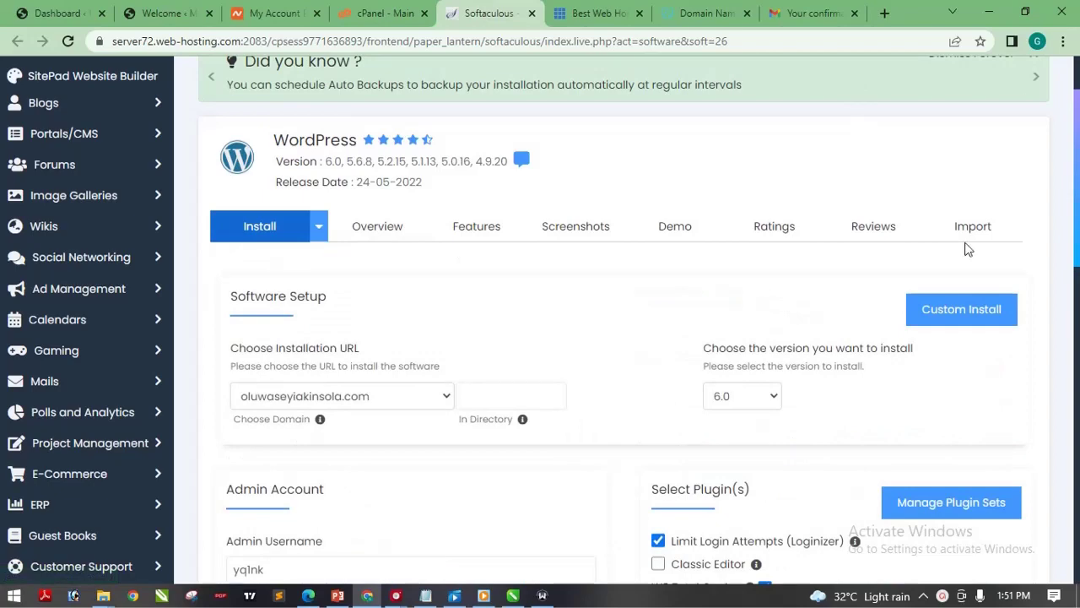
- Choose the estate subdomain as the WordPress installation domain in the Software Setup section
scroll(967, 249, "down", 2)
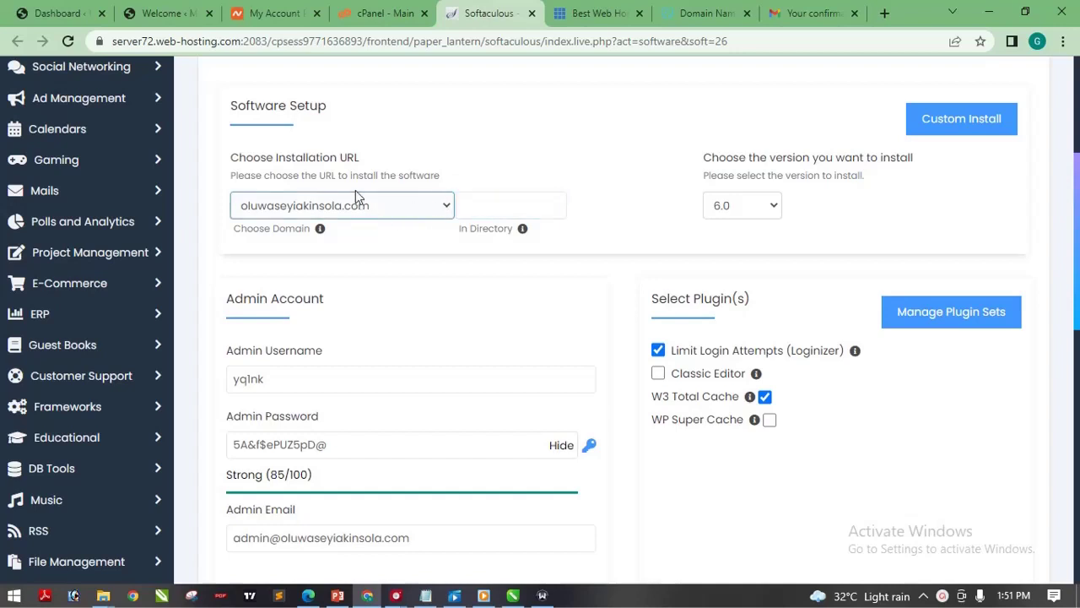
left_click(441, 212)
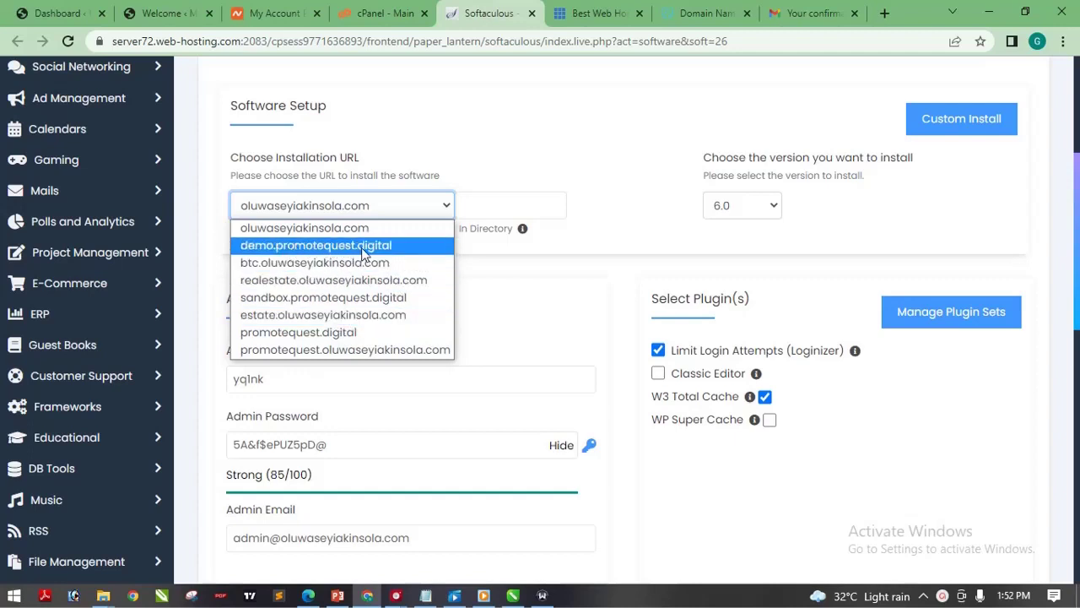
left_click(333, 320)
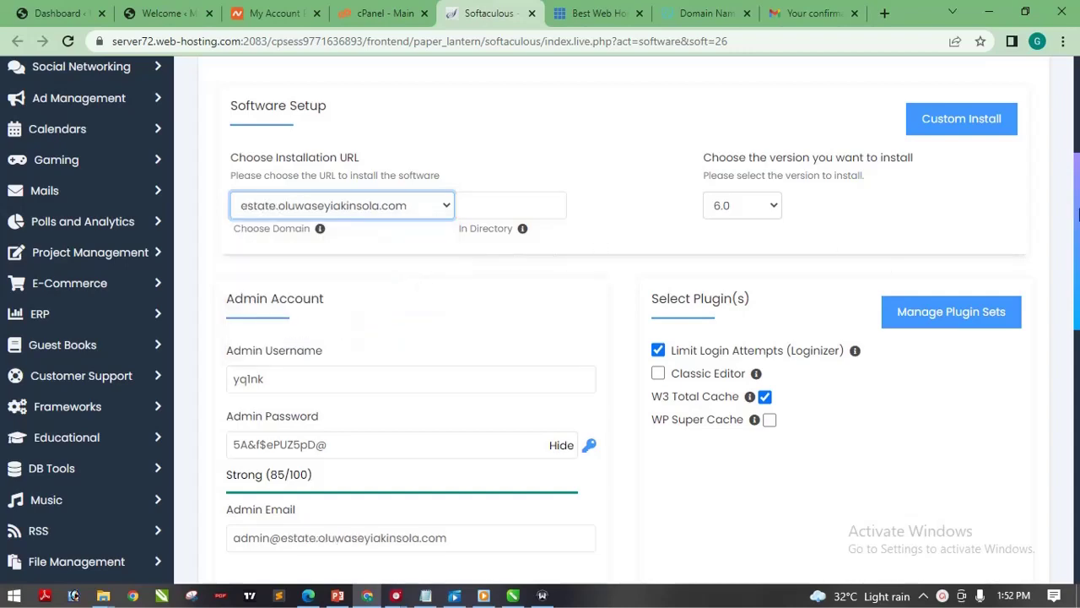
- Set the WordPress admin username to Admin
left_click_drag(1077, 215, 1077, 270)
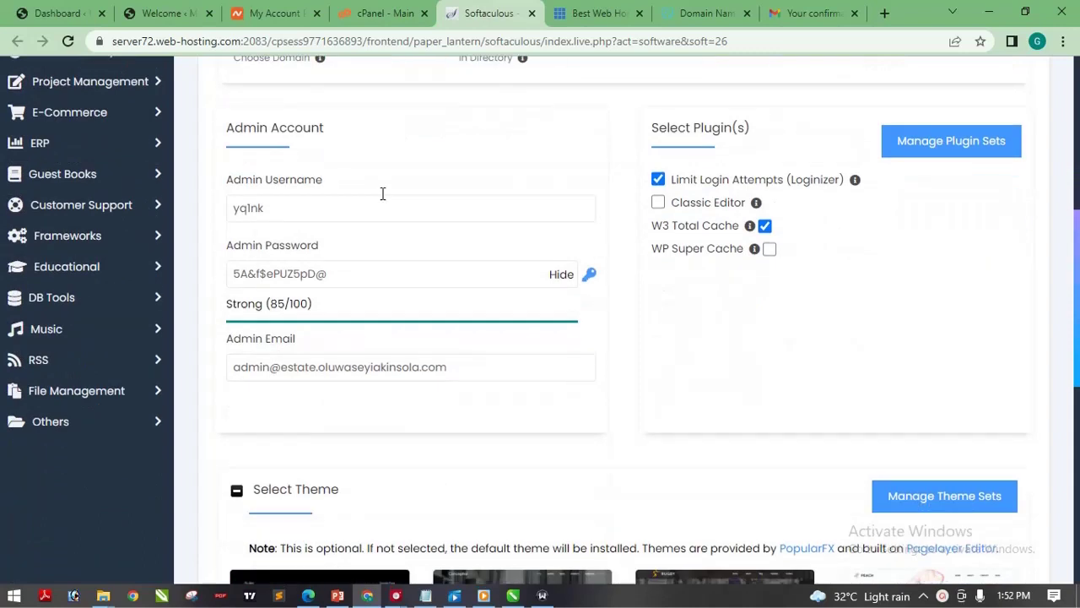
left_click(287, 204)
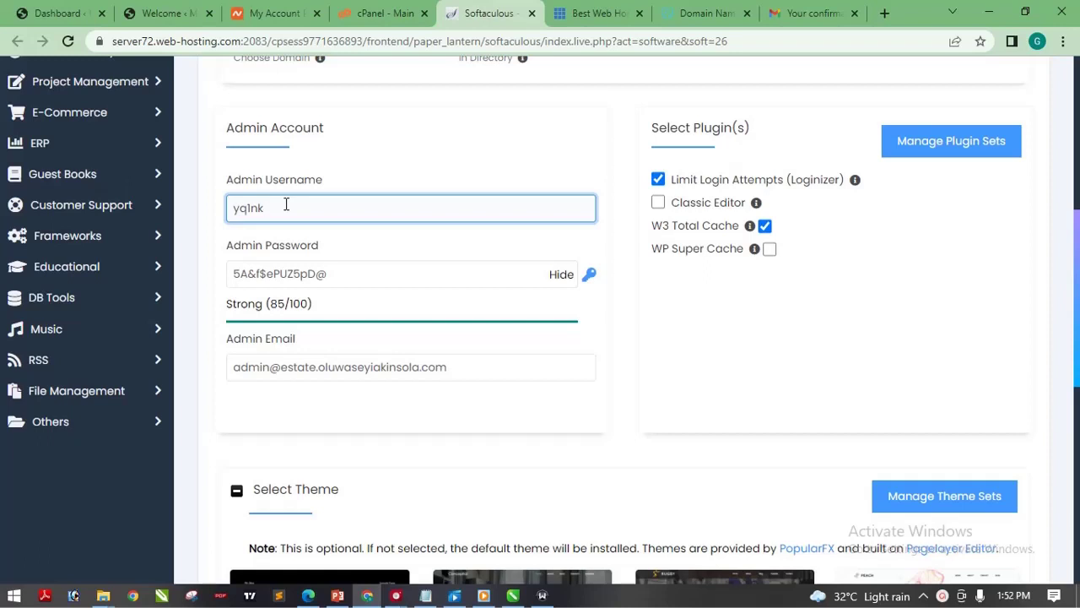
left_click_drag(264, 207, 224, 211)
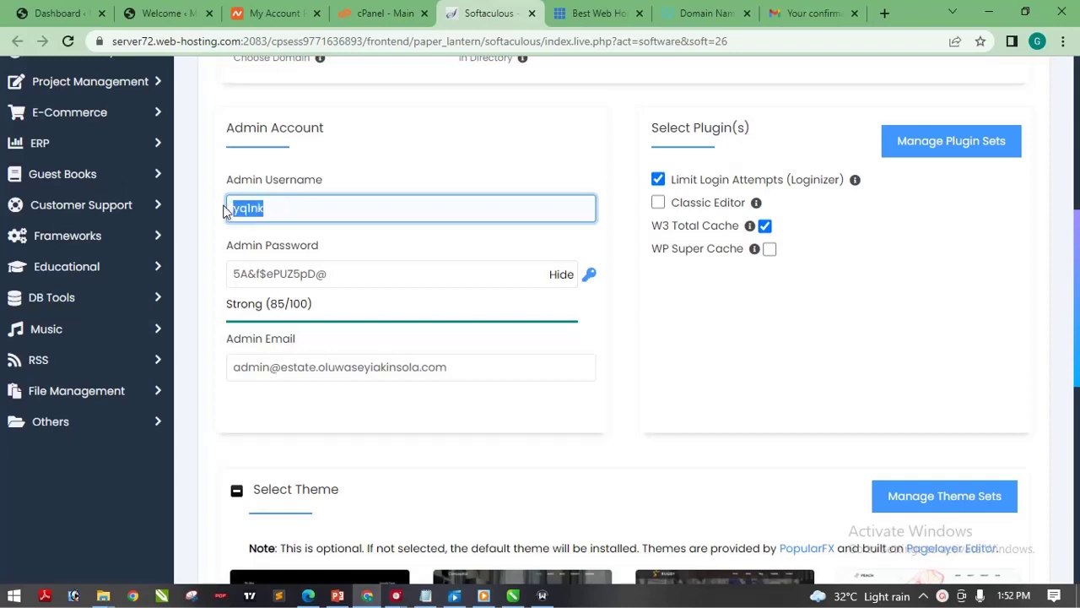
type("Admi")
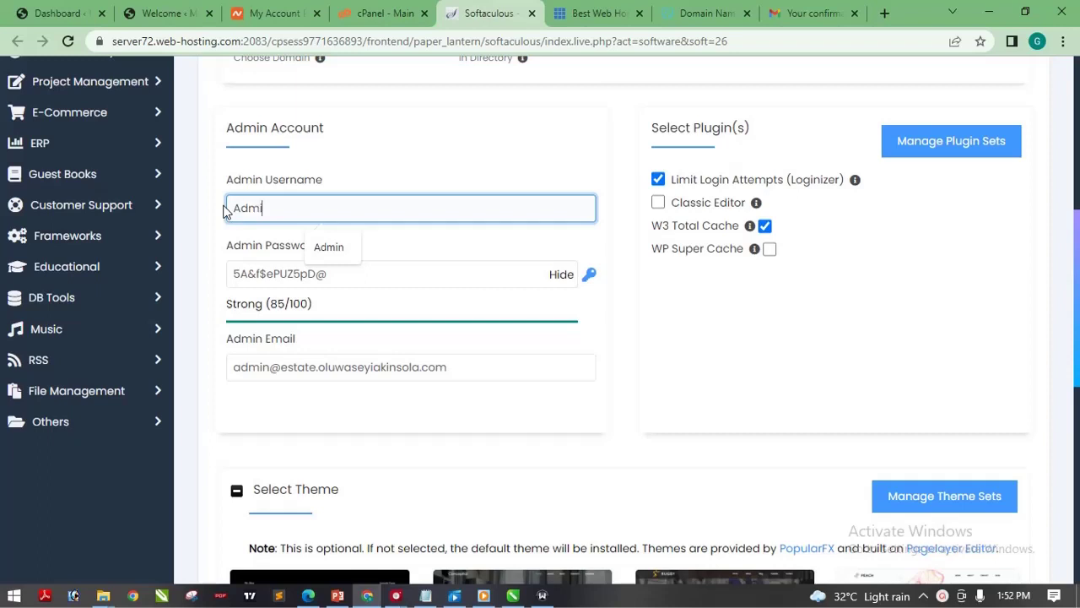
type(" n")
left_click(345, 252)
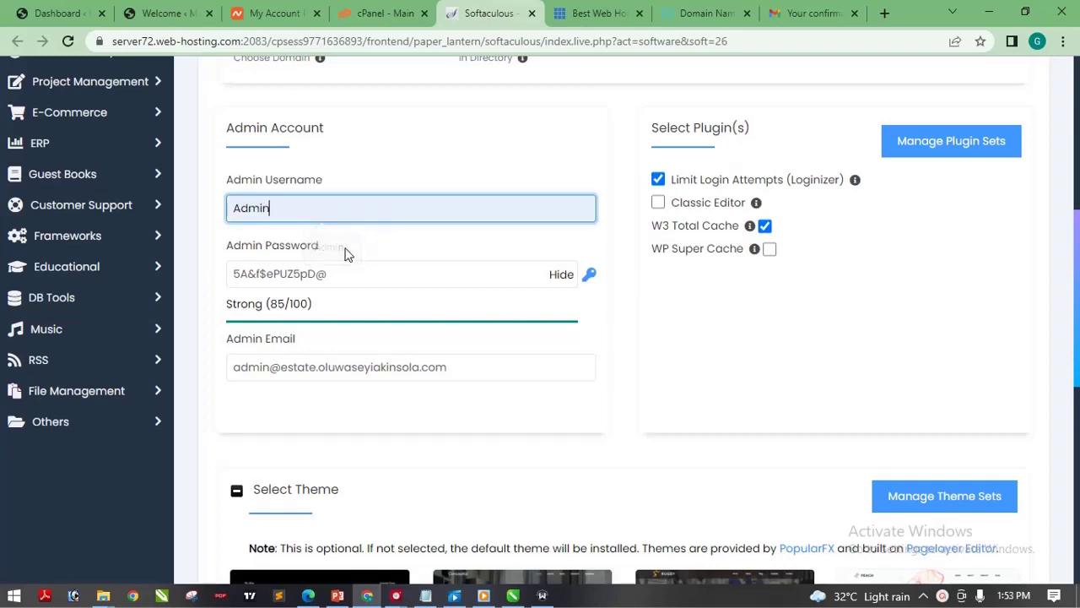
- Replace the preset admin password with a newly generated random password
left_click(357, 282)
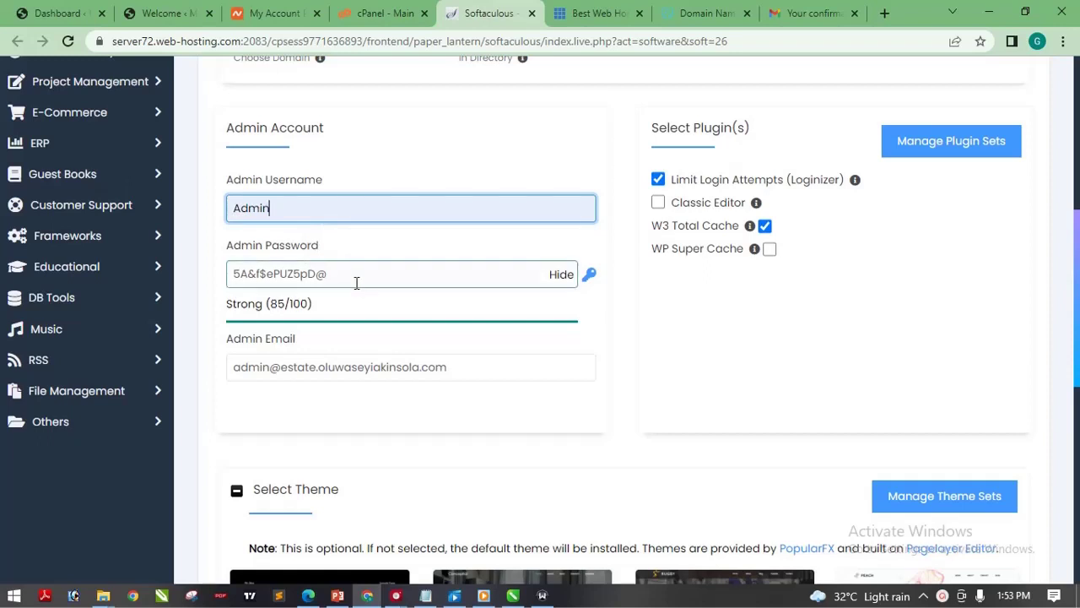
left_click_drag(335, 277, 224, 279)
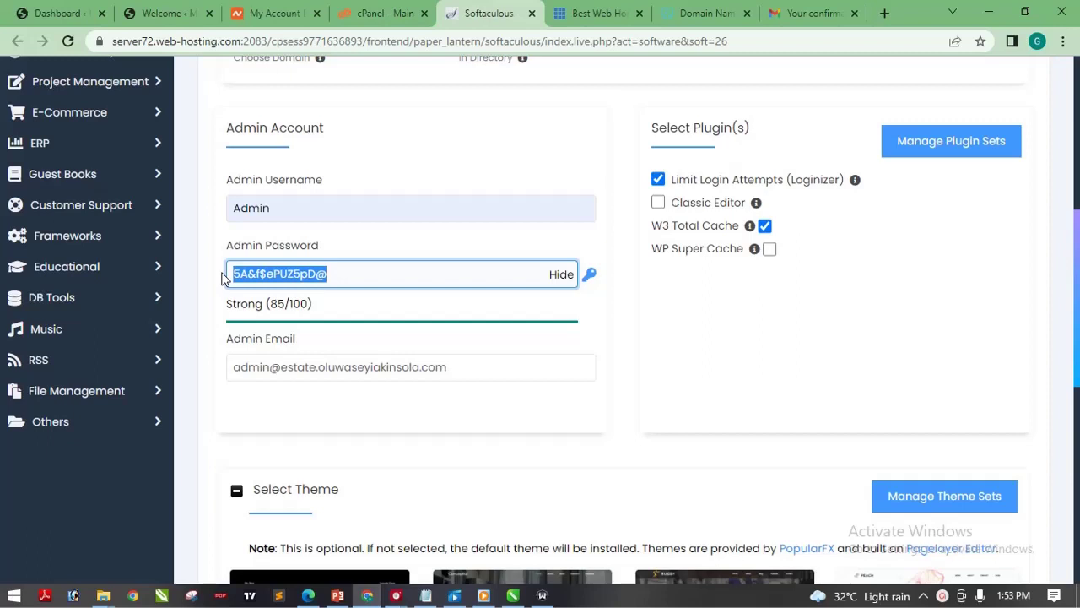
type("M")
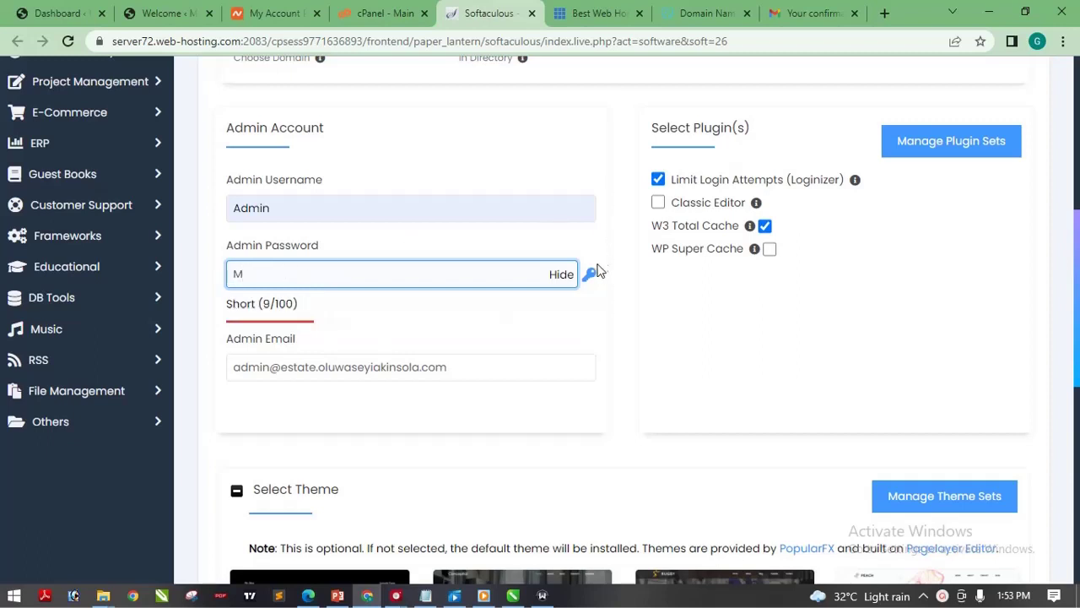
left_click(589, 274)
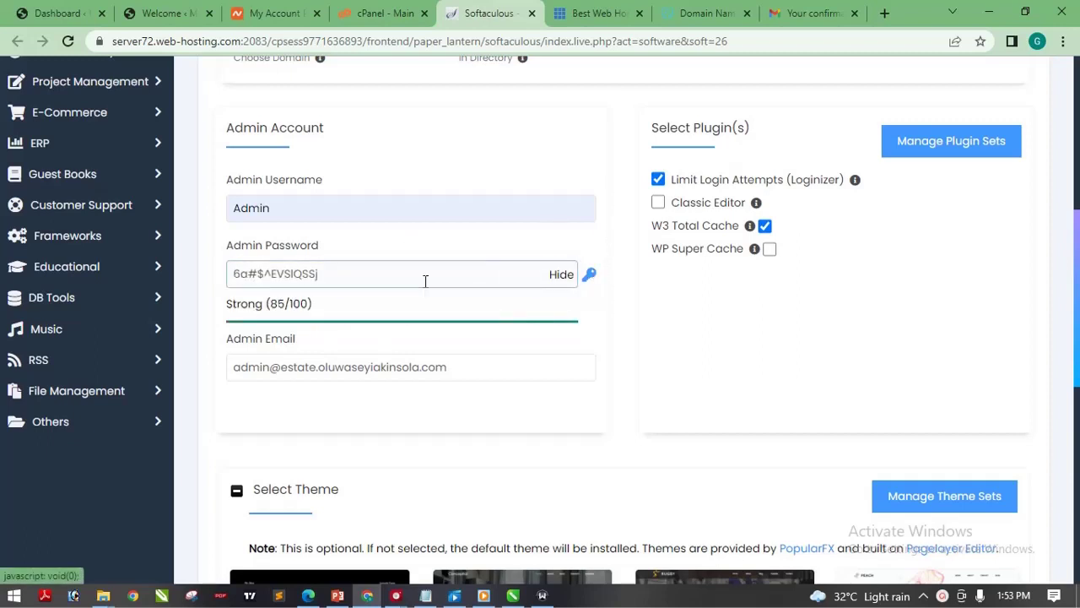
- Mask the admin password's characters and enter a custom admin password in its place
left_click(561, 274)
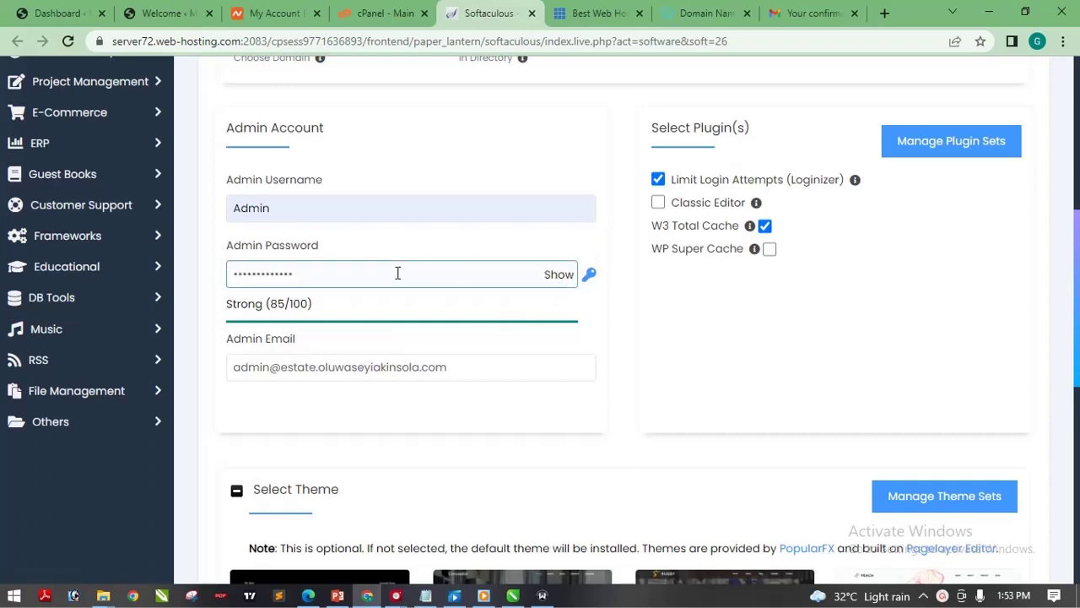
left_click_drag(399, 275, 224, 278)
key("BackSpace")
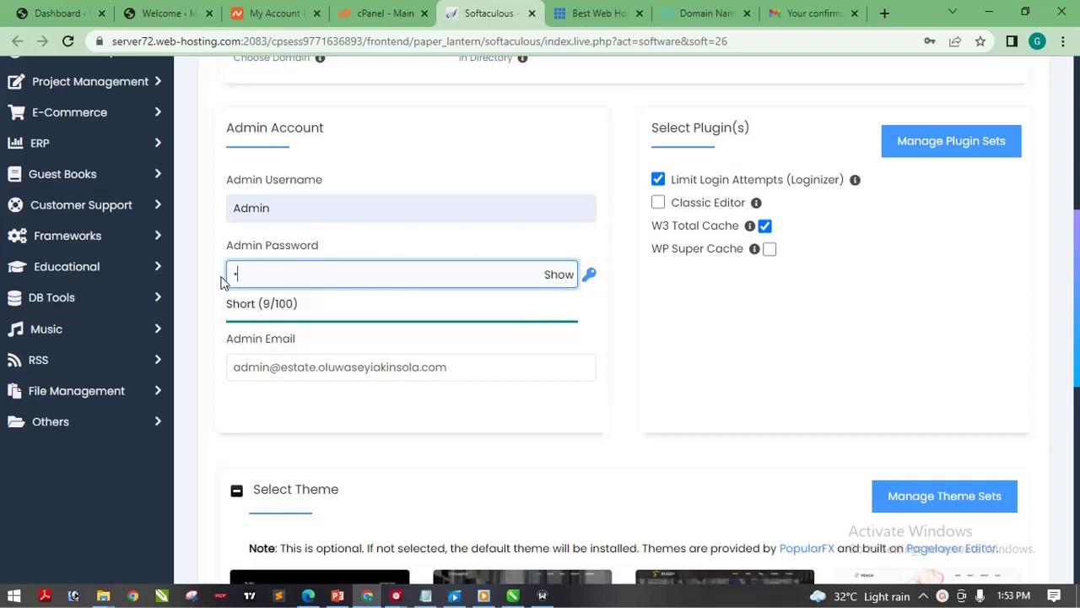
type("Ma••••••••")
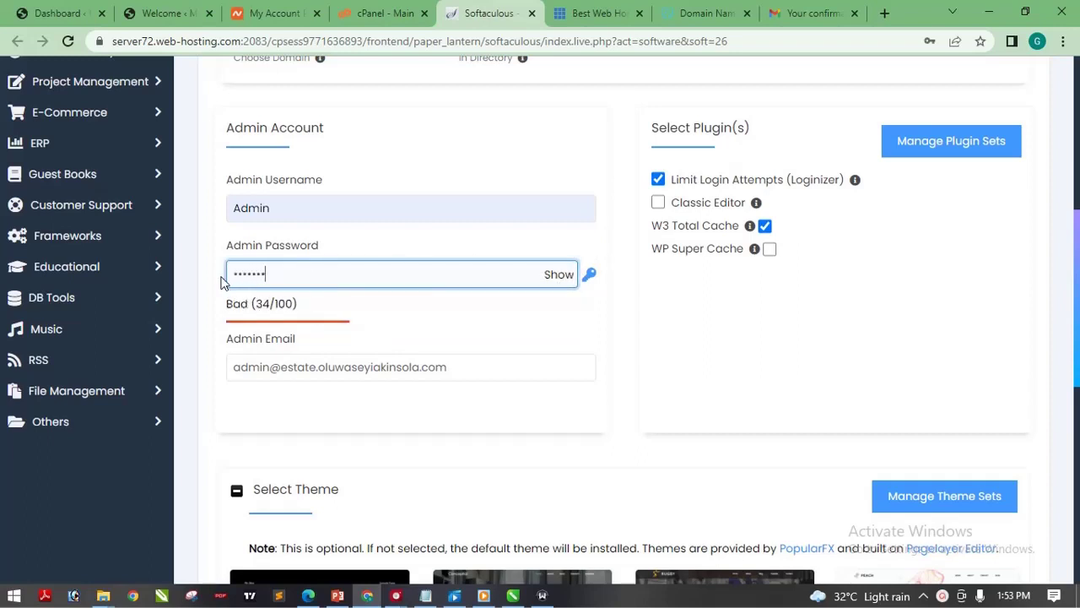
type("•")
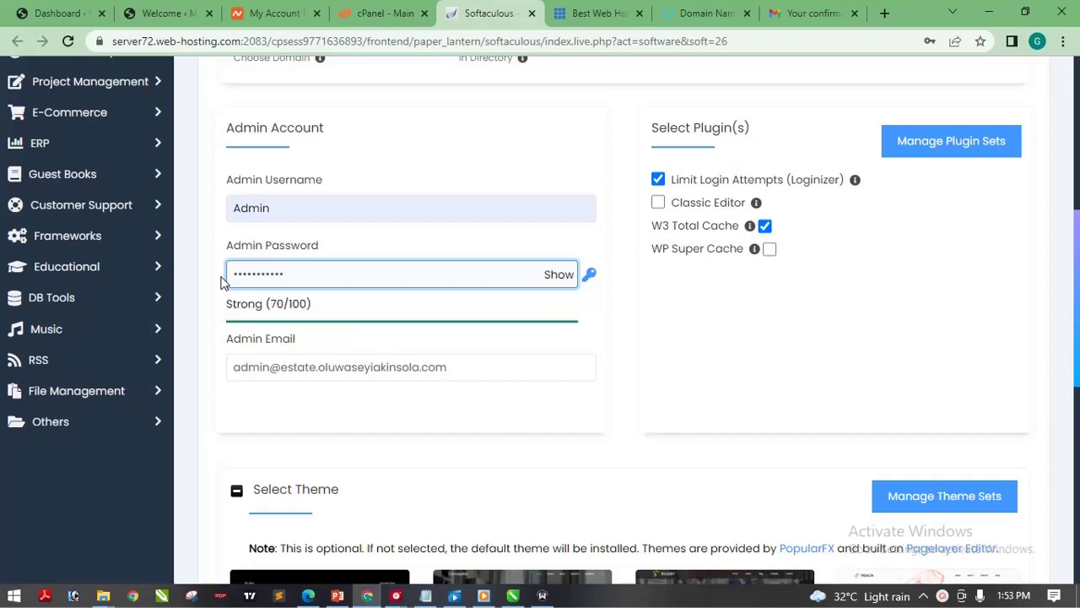
type("•")
- Fill in the email address that receives the installation details, using the saved suggestion
left_click_drag(1077, 232, 1078, 430)
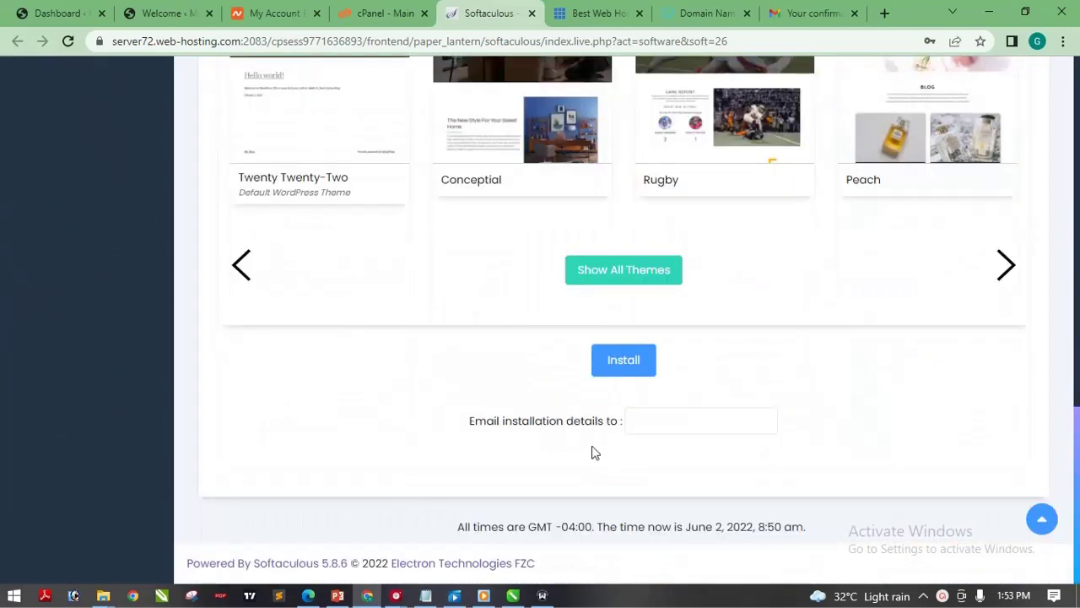
left_click(646, 413)
left_click(742, 466)
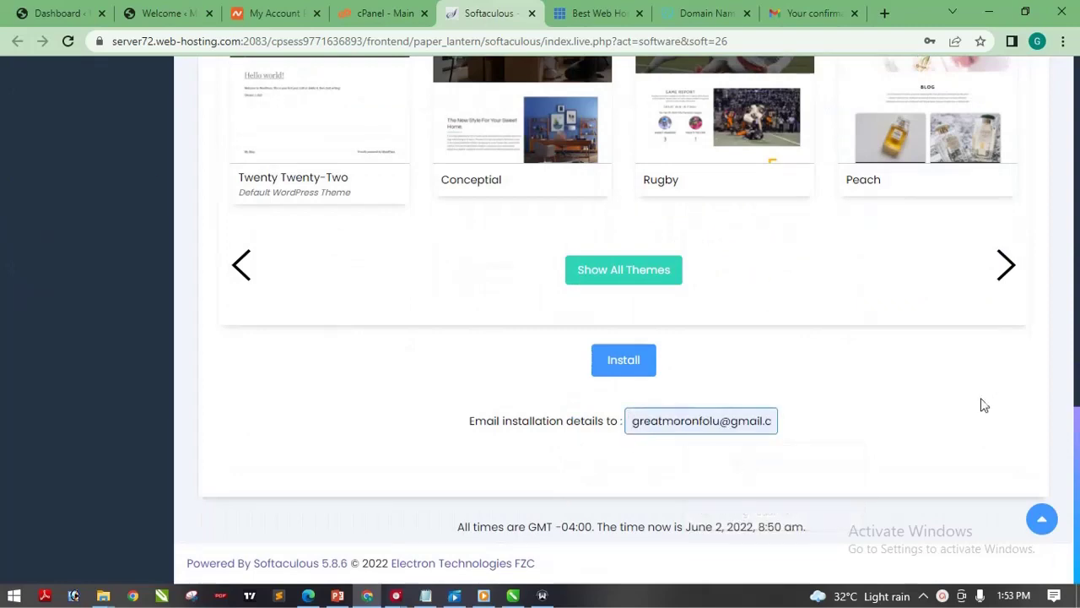
- Review the completed form and try to install WordPress 6.0 on the estate subdomain
left_click_drag(1079, 470, 1078, 245)
scroll(727, 501, "down", 8)
left_click_drag(1079, 470, 1077, 527)
left_click(639, 369)
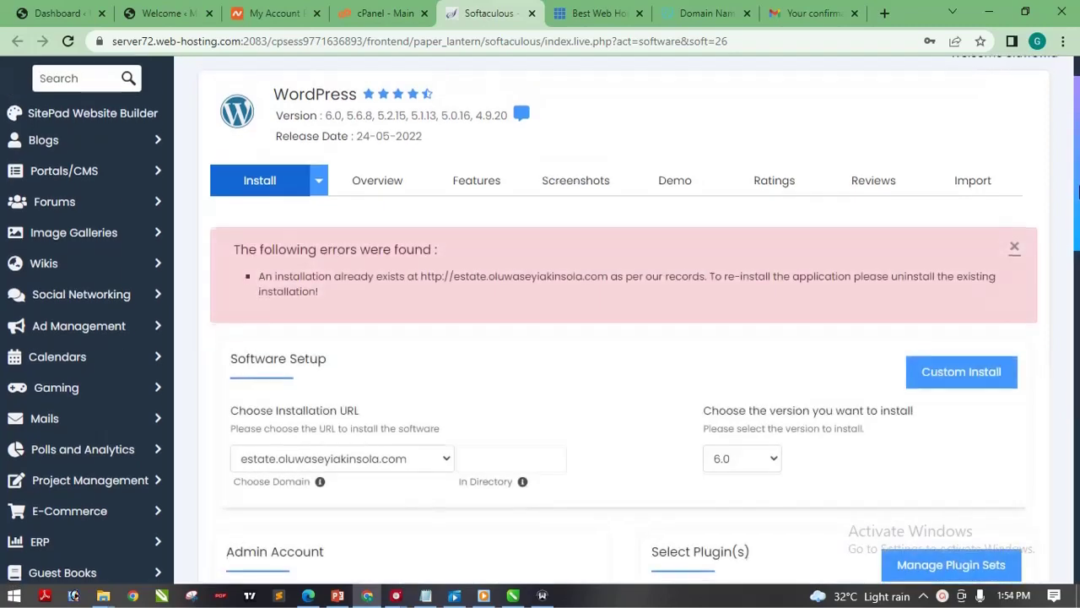
left_click_drag(1078, 193, 1078, 215)
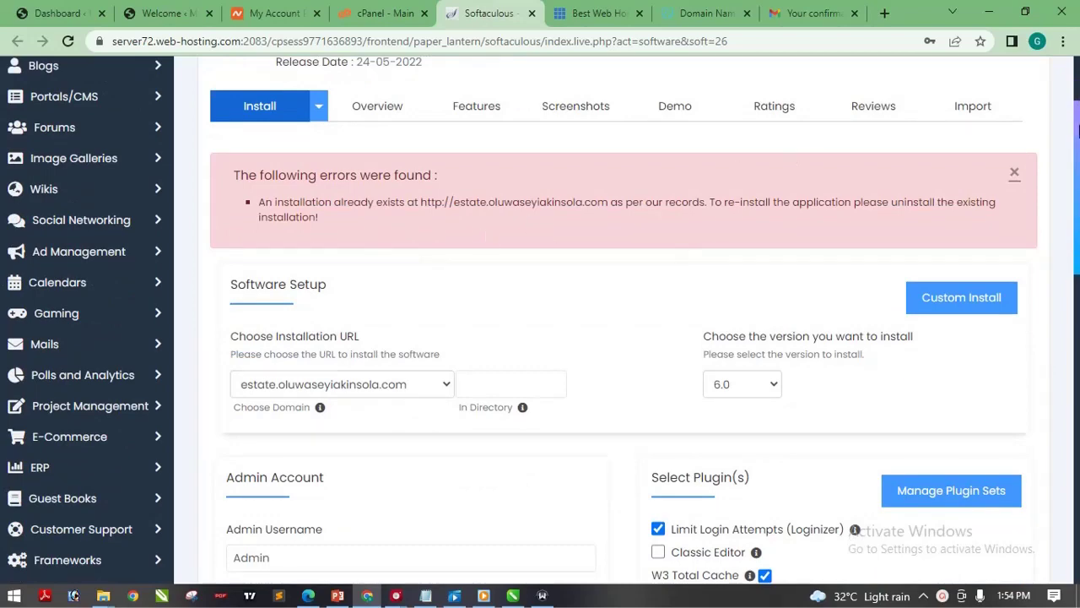
mouse_move(1077, 129)
left_mouse_down()
mouse_move(1077, 93)
mouse_move(1077, 141)
mouse_move(1077, 113)
left_mouse_up()
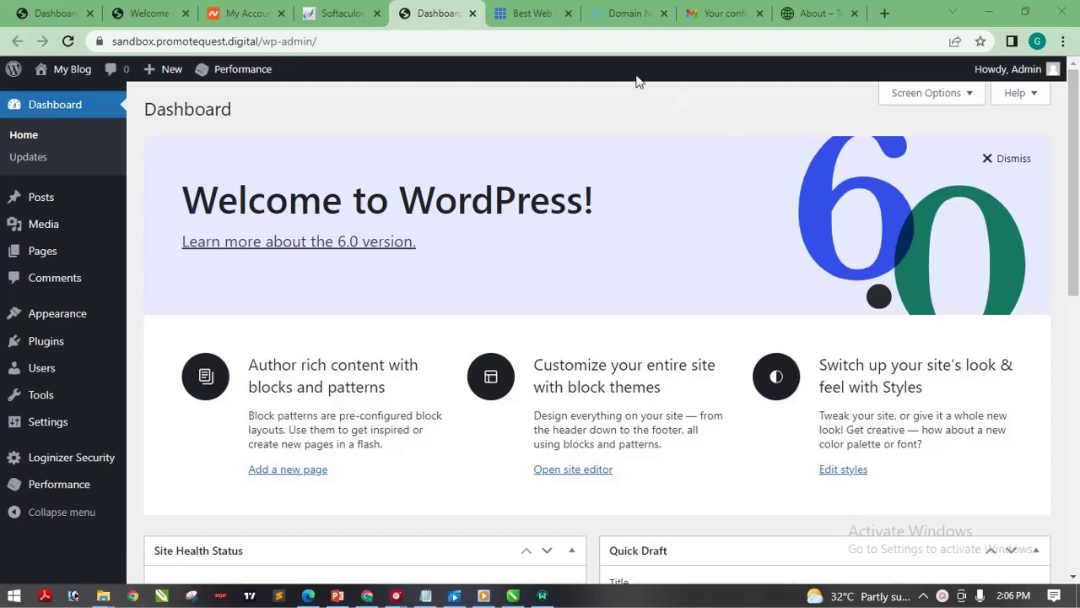
- Return to the Softaculous installation page and open the administrative URL of sandbox.promotequest.digital
left_click(352, 10)
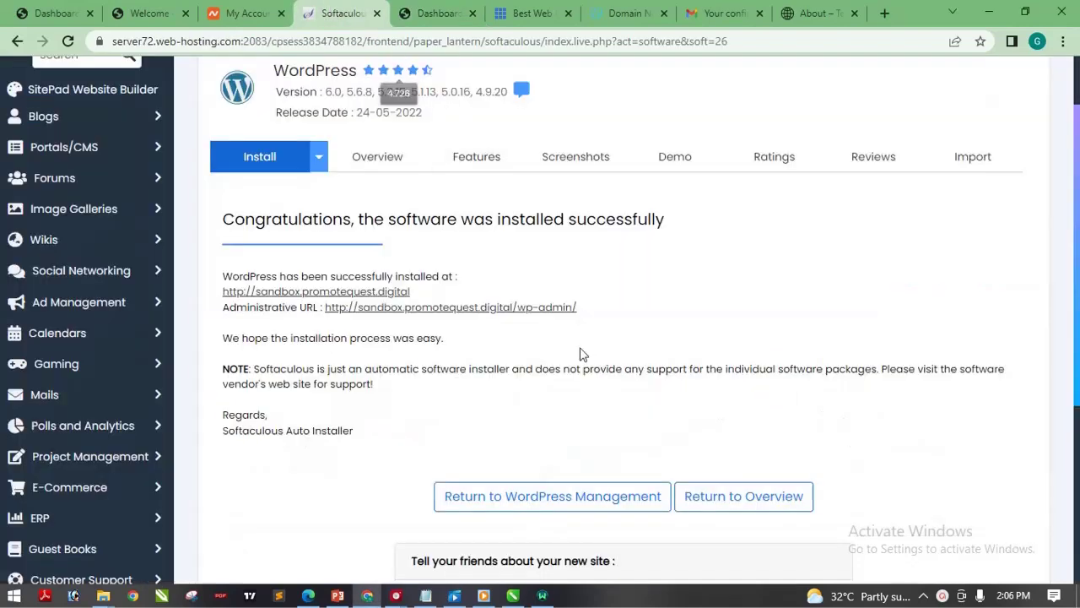
left_click(476, 310)
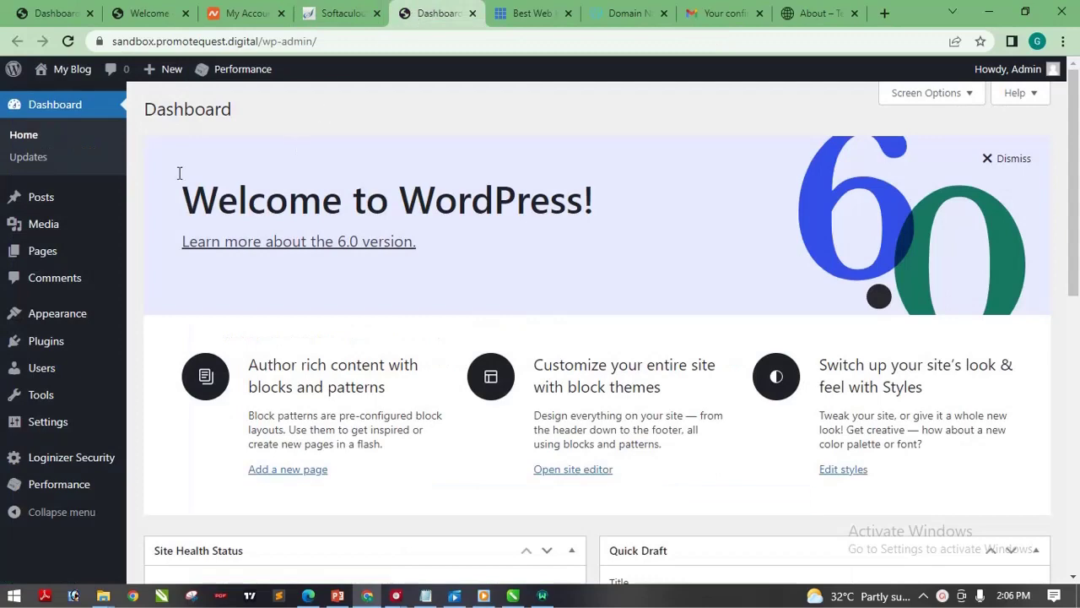